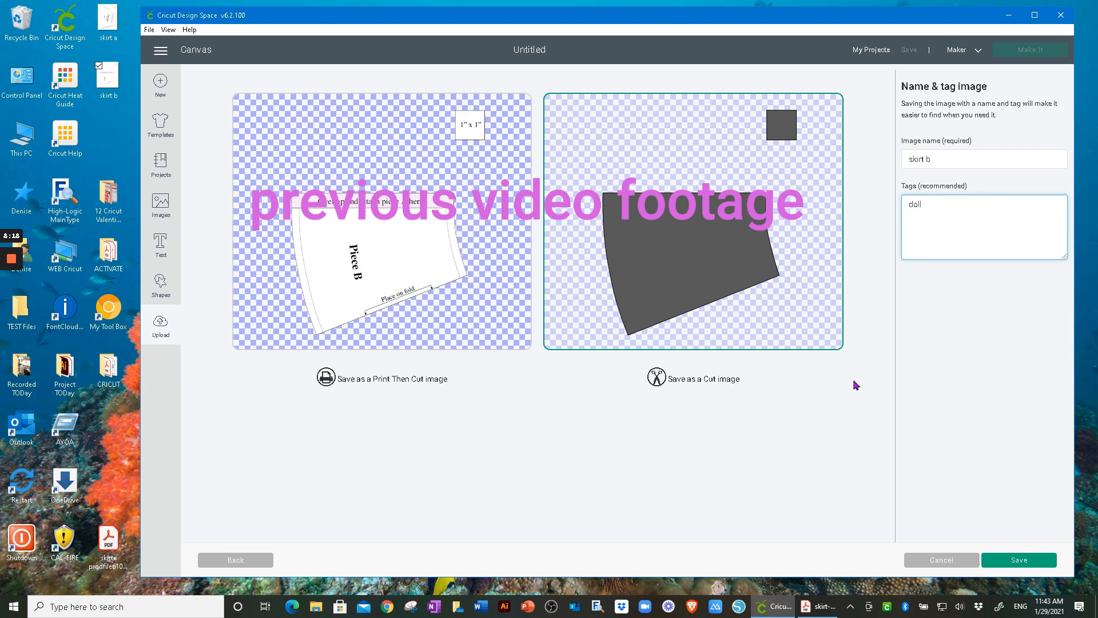
Step: Insert the two most recently uploaded skirt pattern images onto the canvas
left_click(312, 409)
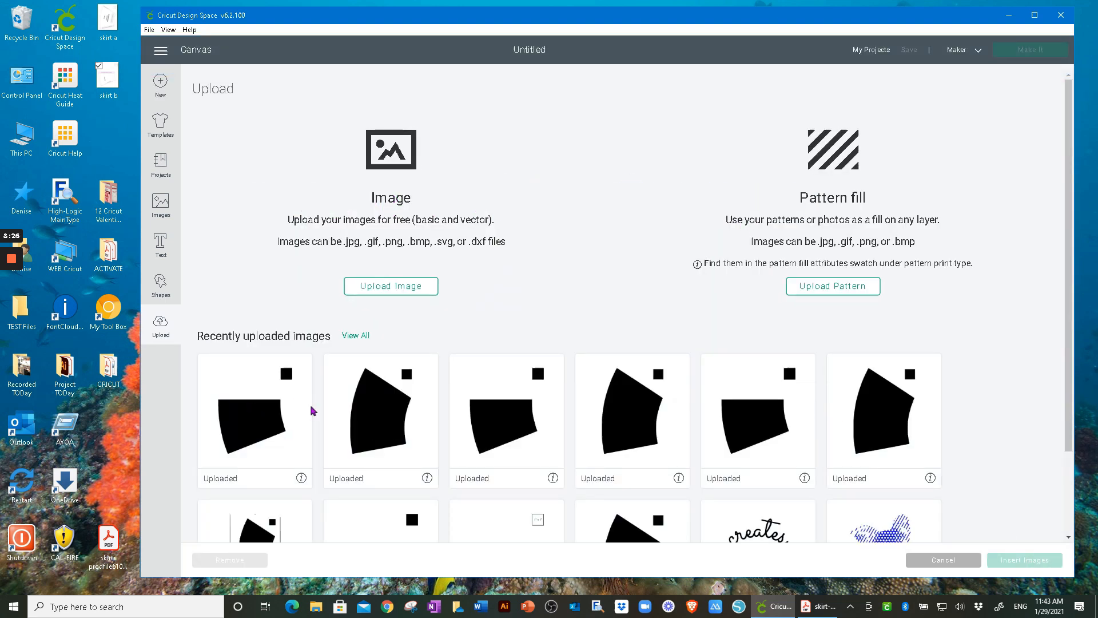
left_click(380, 409)
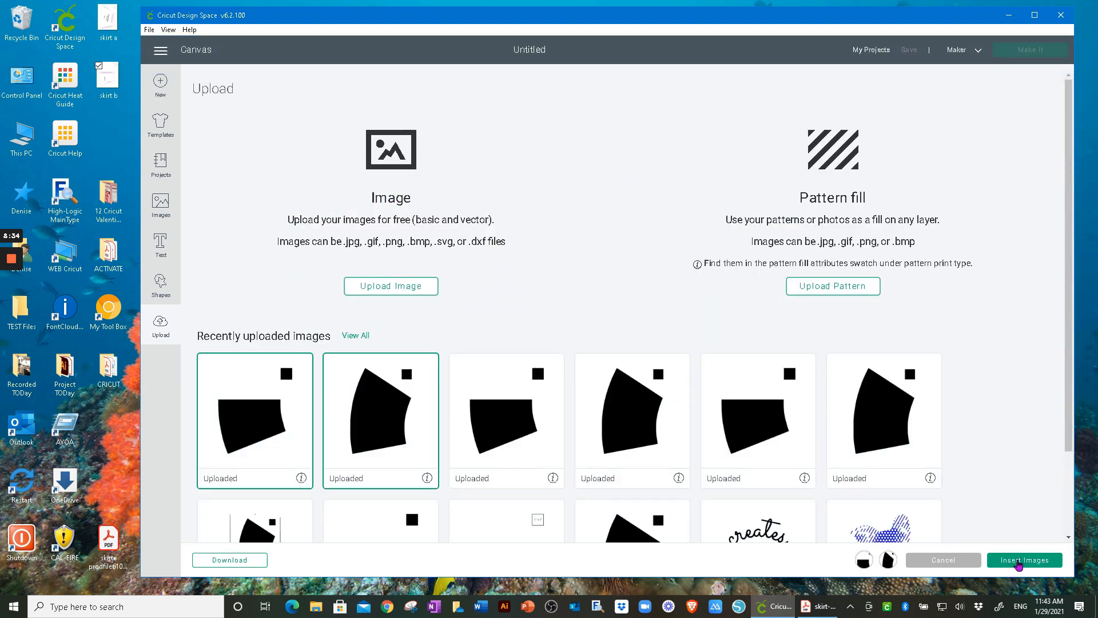
left_click(1021, 560)
Step: Move one skirt piece sideways so the two test squares sit apart, and attach both pieces together
left_click_drag(476, 348, 581, 365)
left_click_drag(267, 125, 744, 509)
left_click(993, 560)
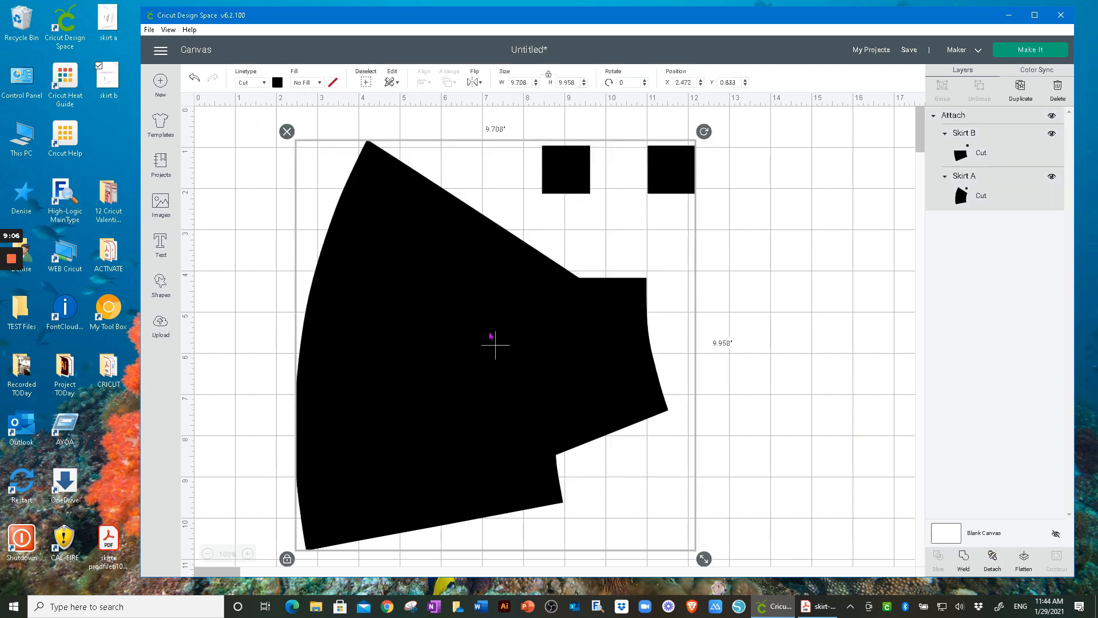
Step: Scale the attached skirt pieces down to about 8.25 by 8.47 inches and align a test square with the grid lines
left_click_drag(702, 557, 642, 511)
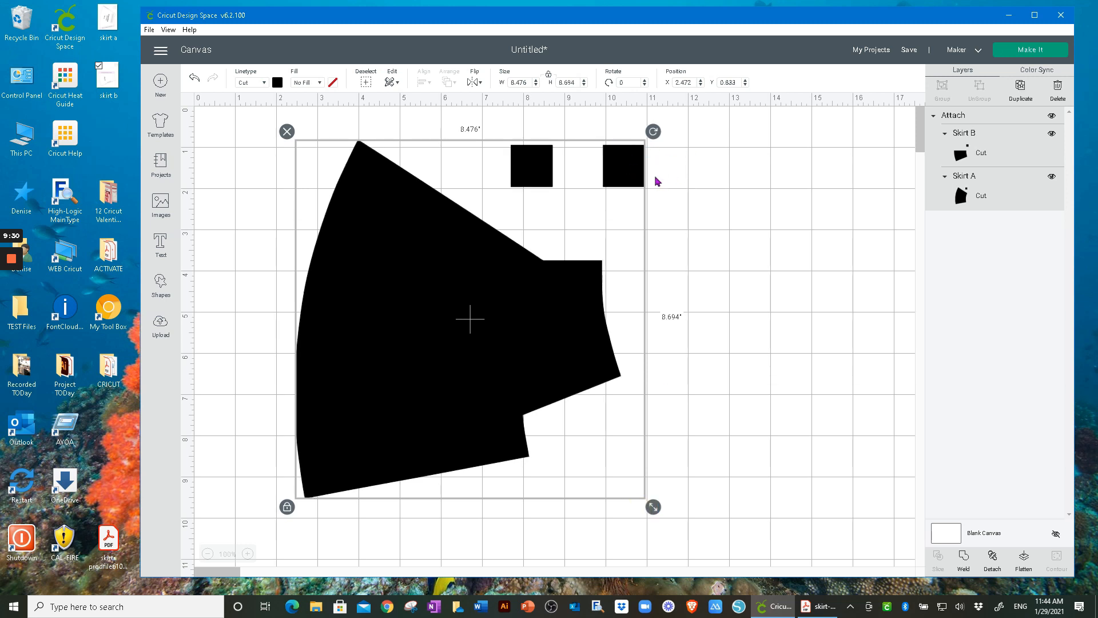
left_click_drag(653, 507, 644, 499)
left_click_drag(490, 313, 502, 316)
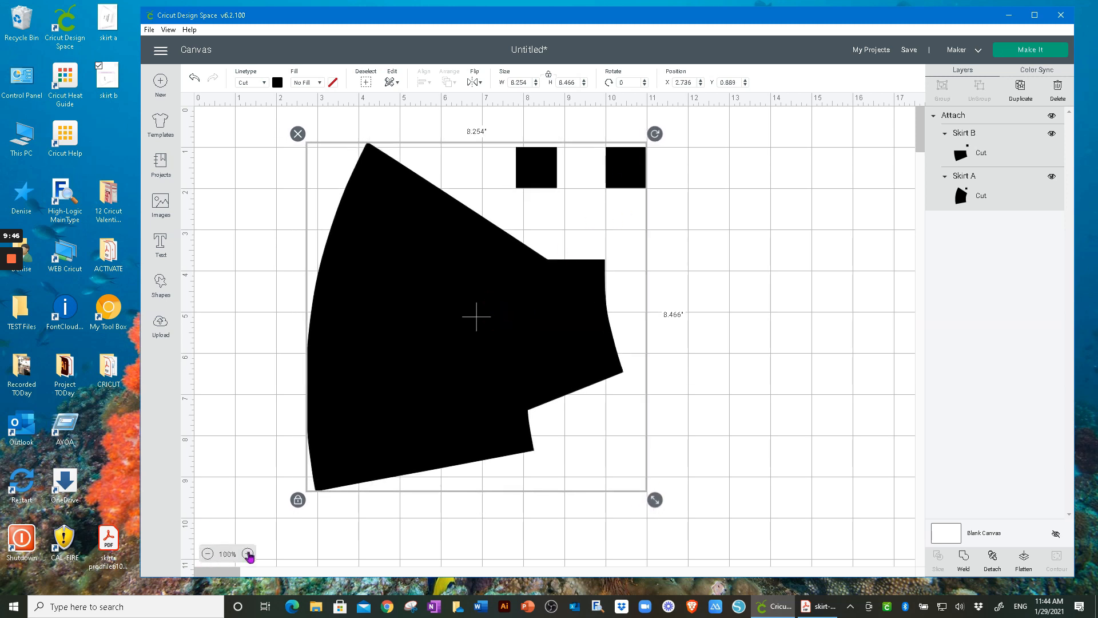
Step: Check the test square against the 1-inch grid and fine-tune the attached skirt pieces' size and position to match
left_click(247, 553)
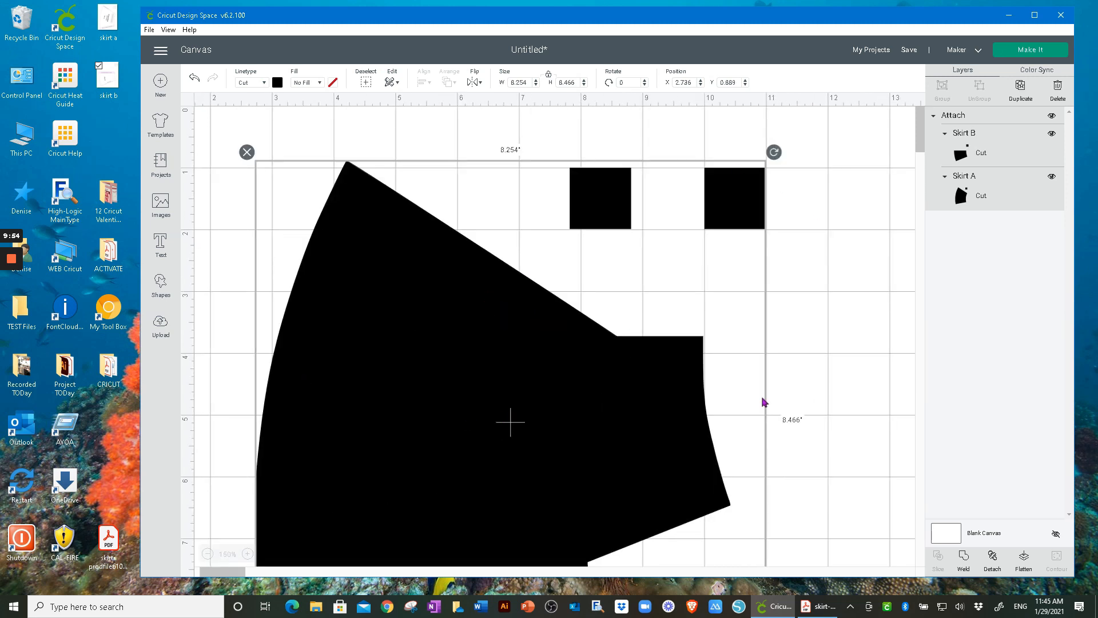
scroll(625, 471, "down", 1)
left_click(208, 553)
scroll(710, 505, "down", 1)
scroll(711, 505, "up", 1)
left_click_drag(738, 561, 734, 557)
left_click_drag(711, 166, 712, 165)
left_click(708, 151)
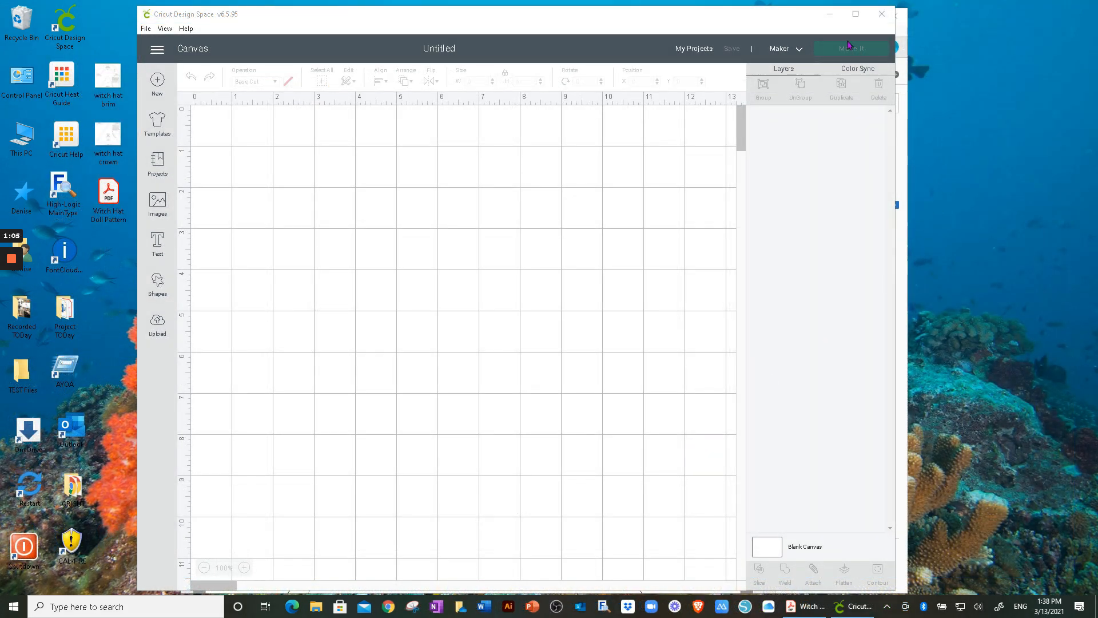
Step: Switch to the Witch Hat Doll Pattern PDF in Adobe Acrobat and show the whole hat brim with the 1-inch test square
left_click(806, 606)
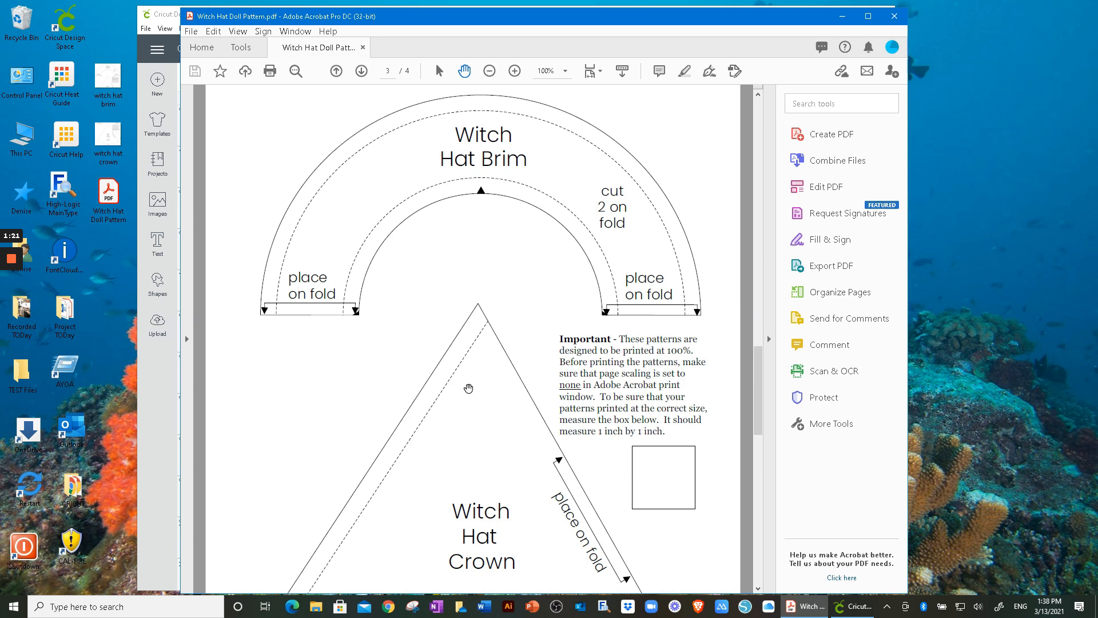
scroll(469, 388, "up", 1)
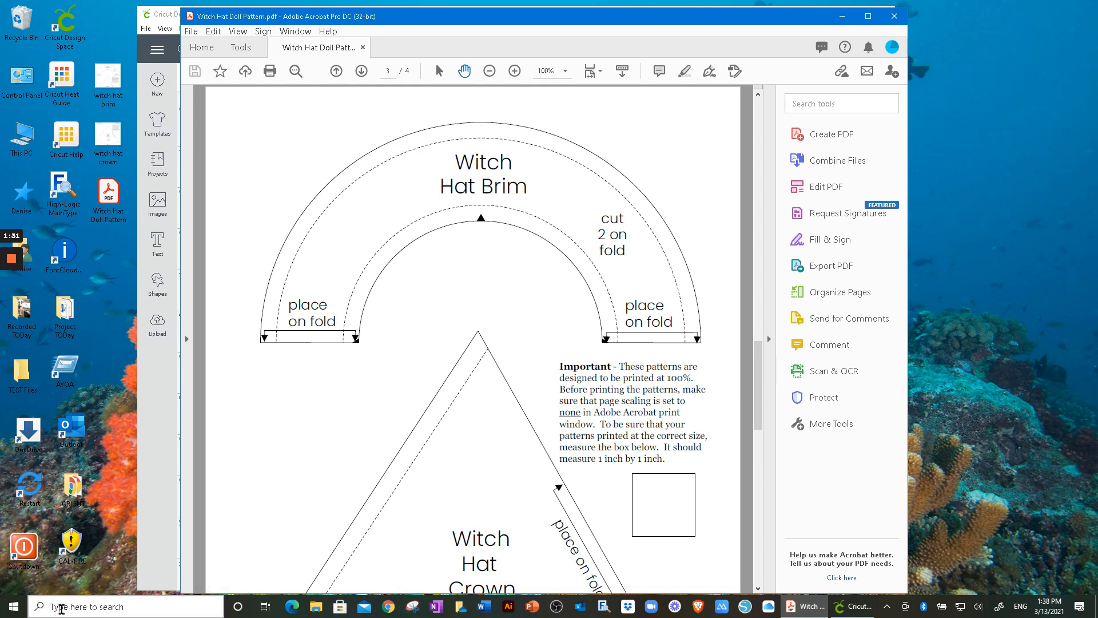
Step: Search Windows for "snip" and look at the pinning options of the Snipping Tool
left_click(61, 608)
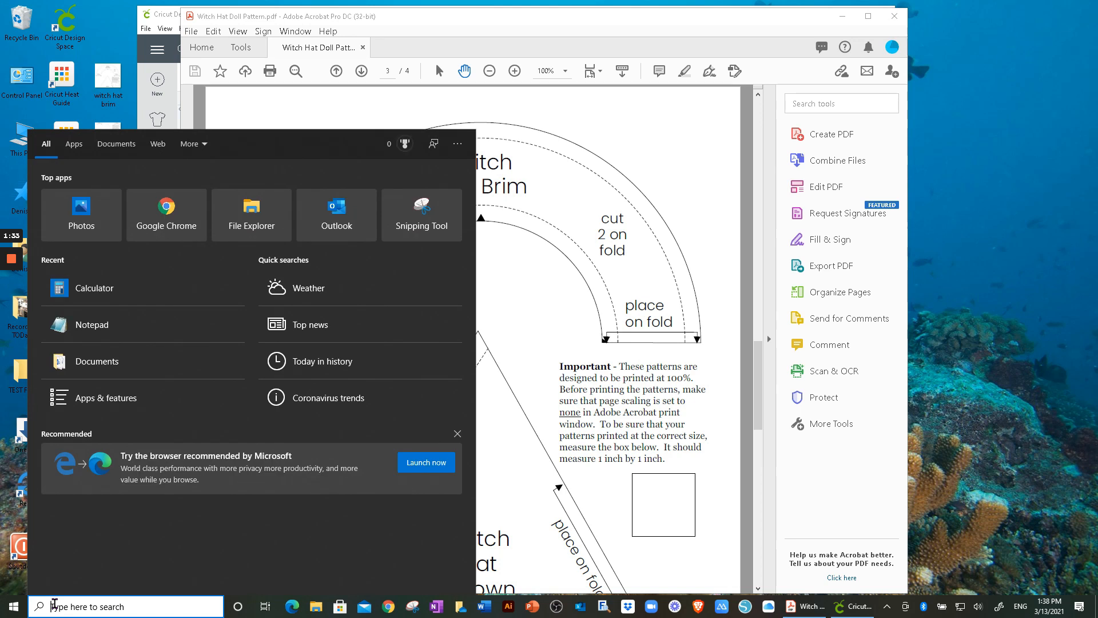
type("snip")
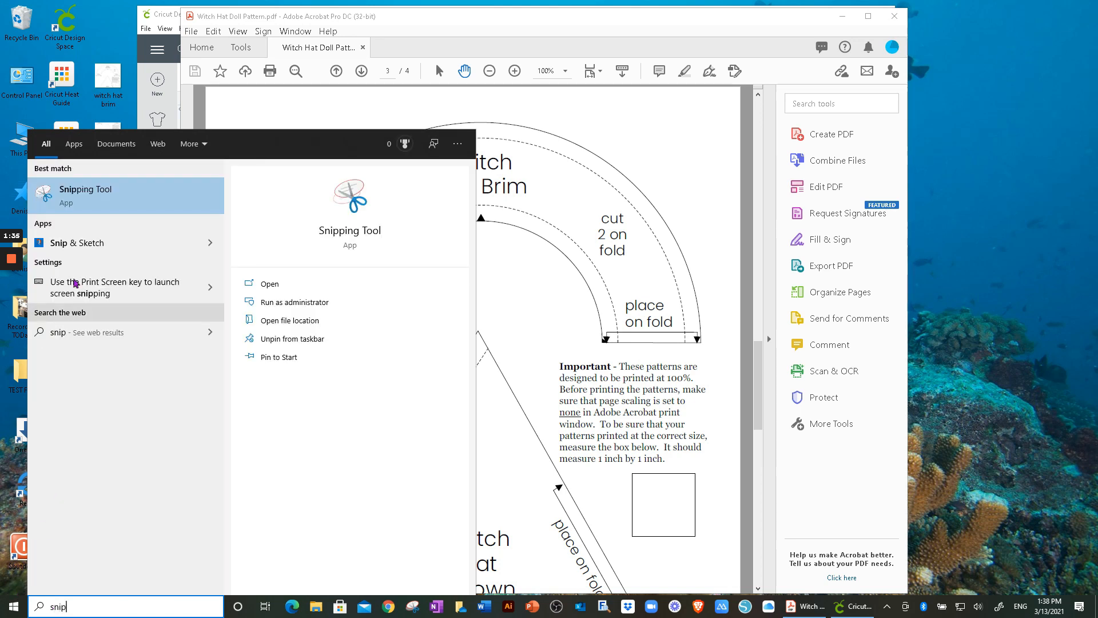
right_click(94, 200)
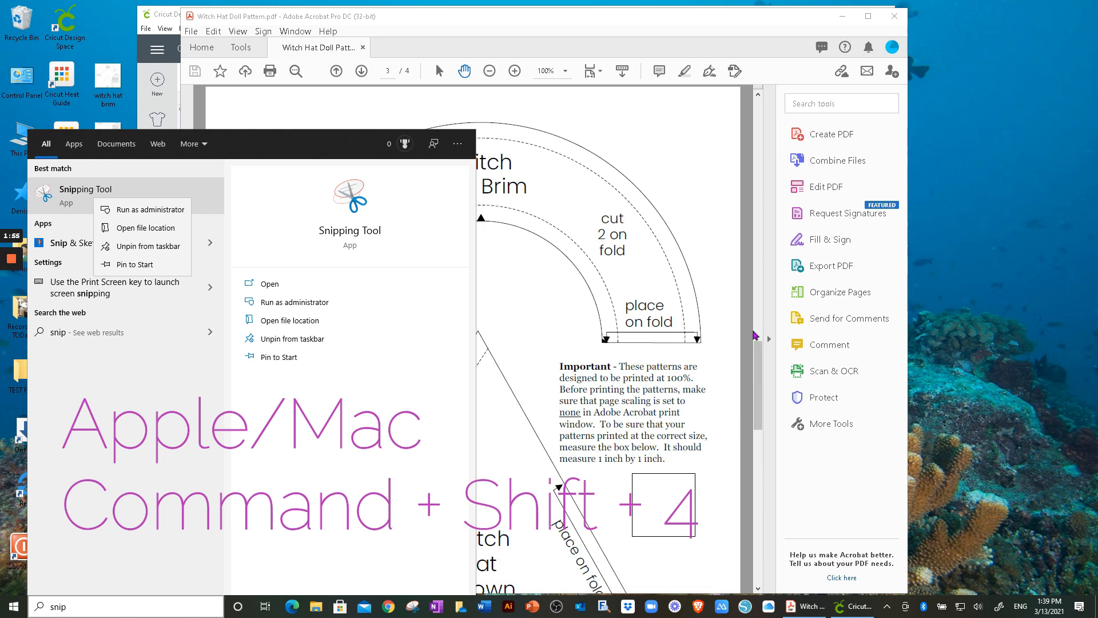
left_click(758, 356)
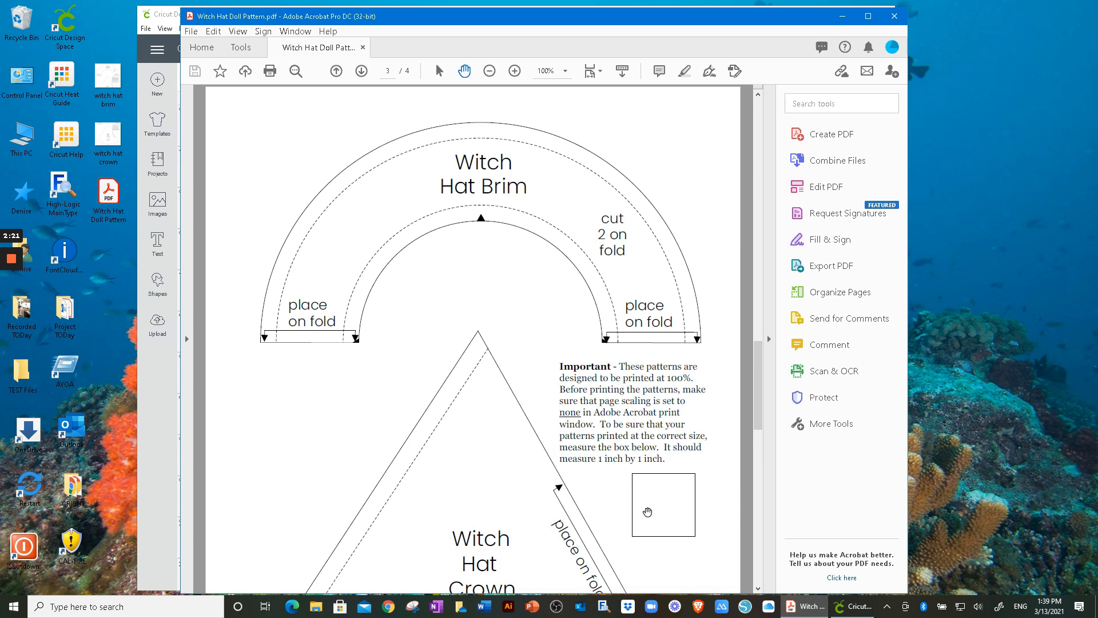
Step: Capture a Snipping Tool screenshot of the pattern page covering the entire hat brim and the 1-inch test square
left_click(414, 608)
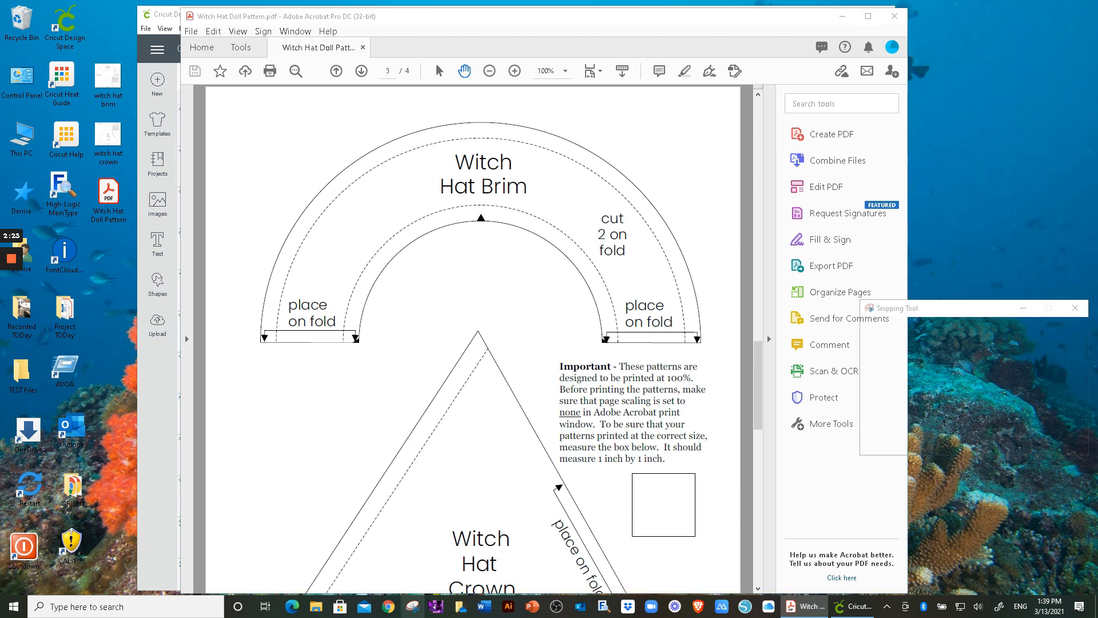
left_click(870, 324)
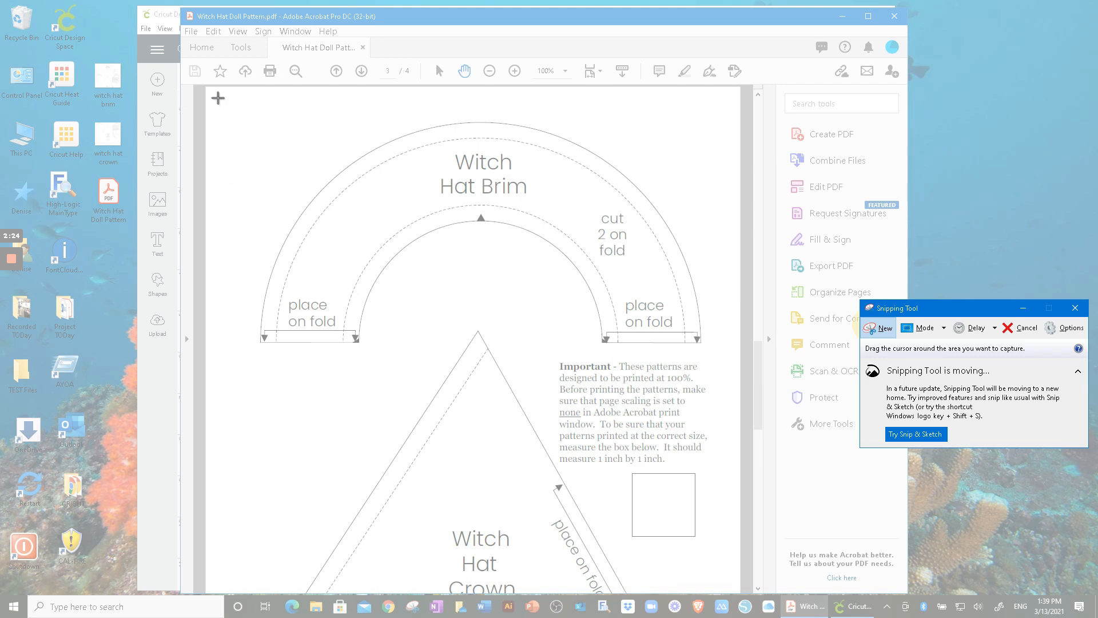
left_click_drag(218, 98, 709, 547)
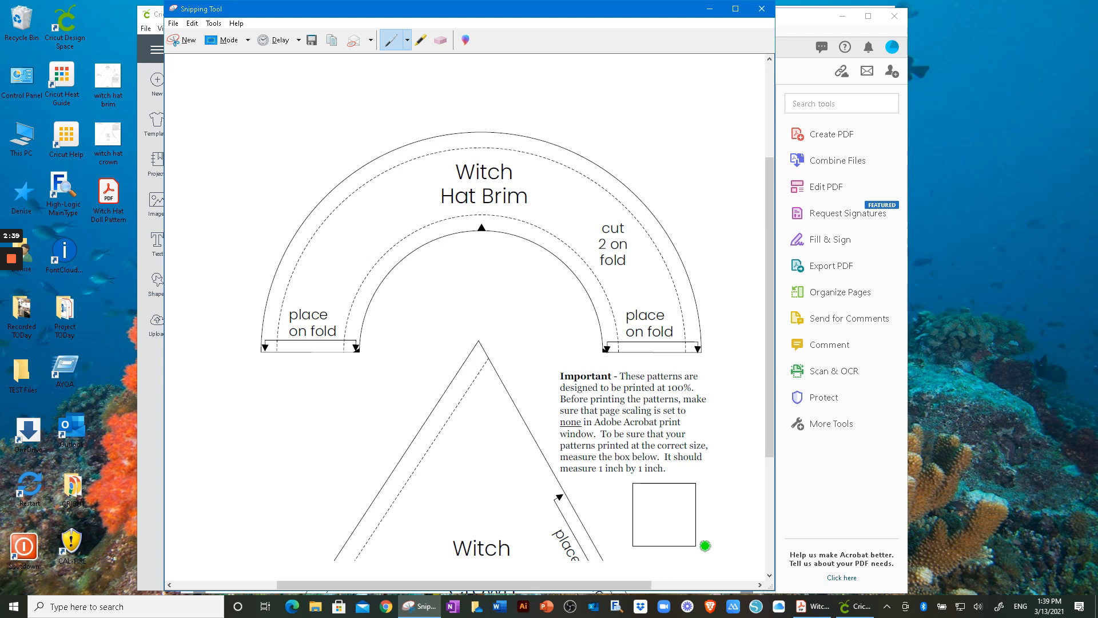
Step: Save the snip to the Desktop as a JPEG file named "pattern 1" and close the Snipping Tool
left_click(172, 23)
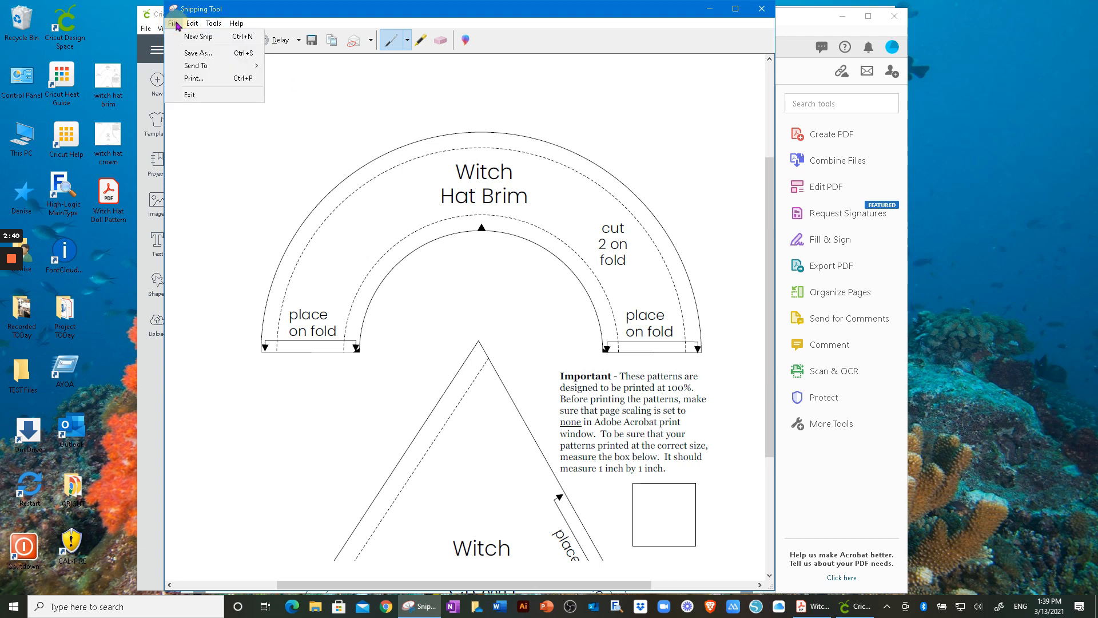
left_click(188, 54)
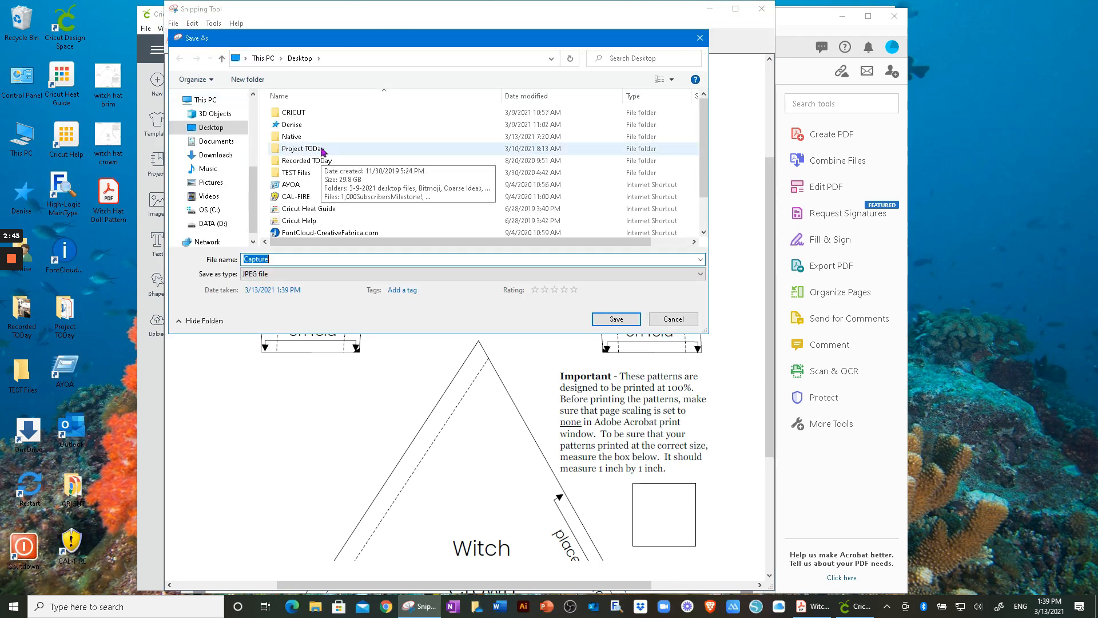
type("pattern 1")
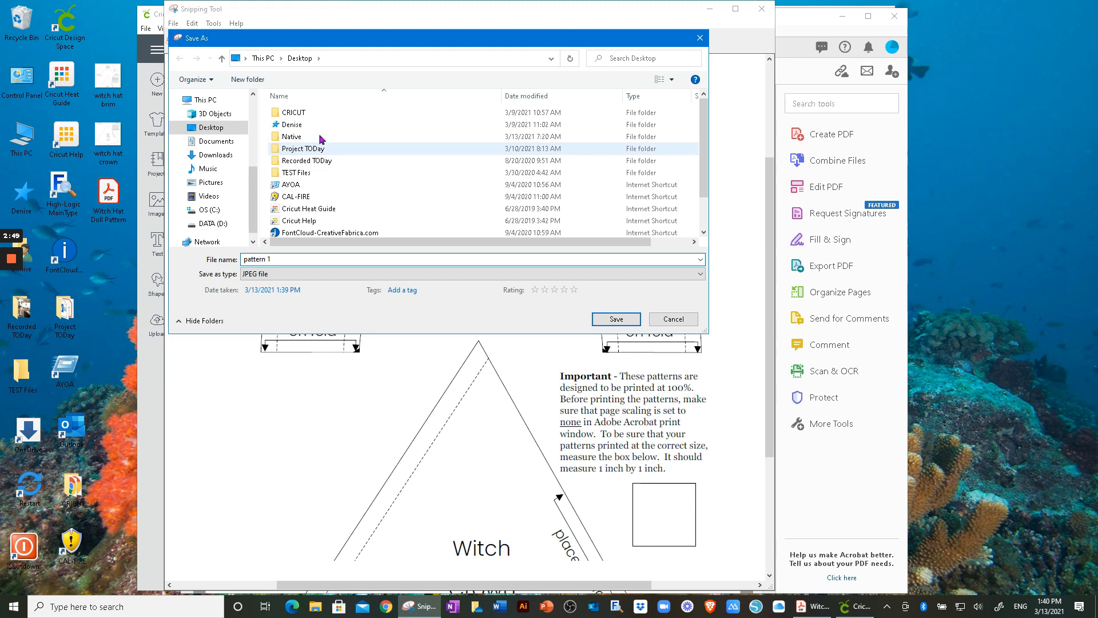
left_click(617, 321)
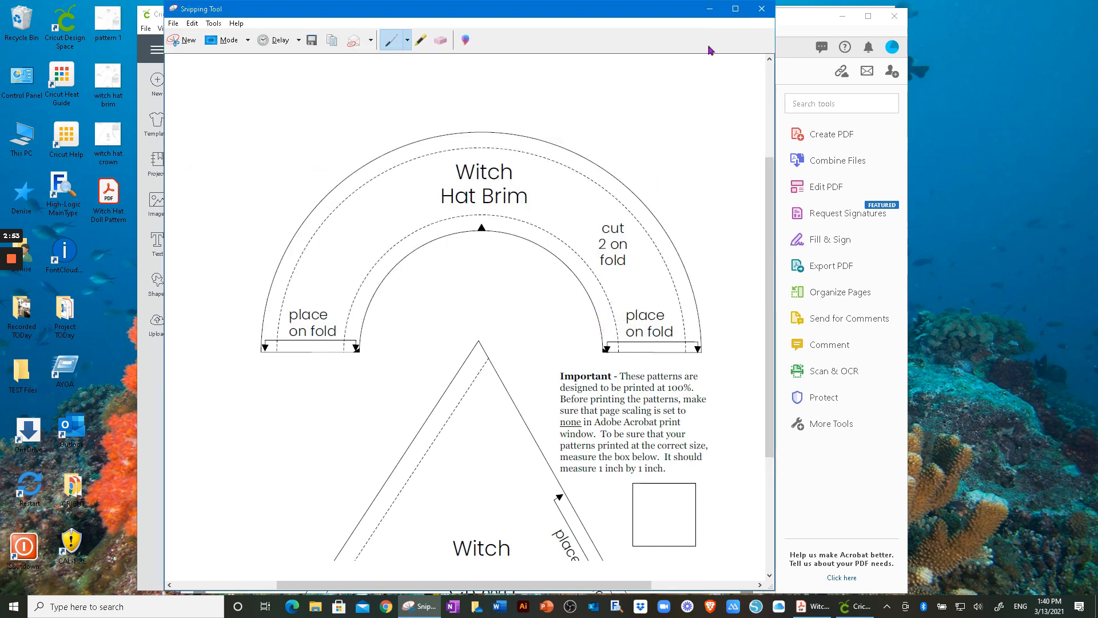
left_click(762, 9)
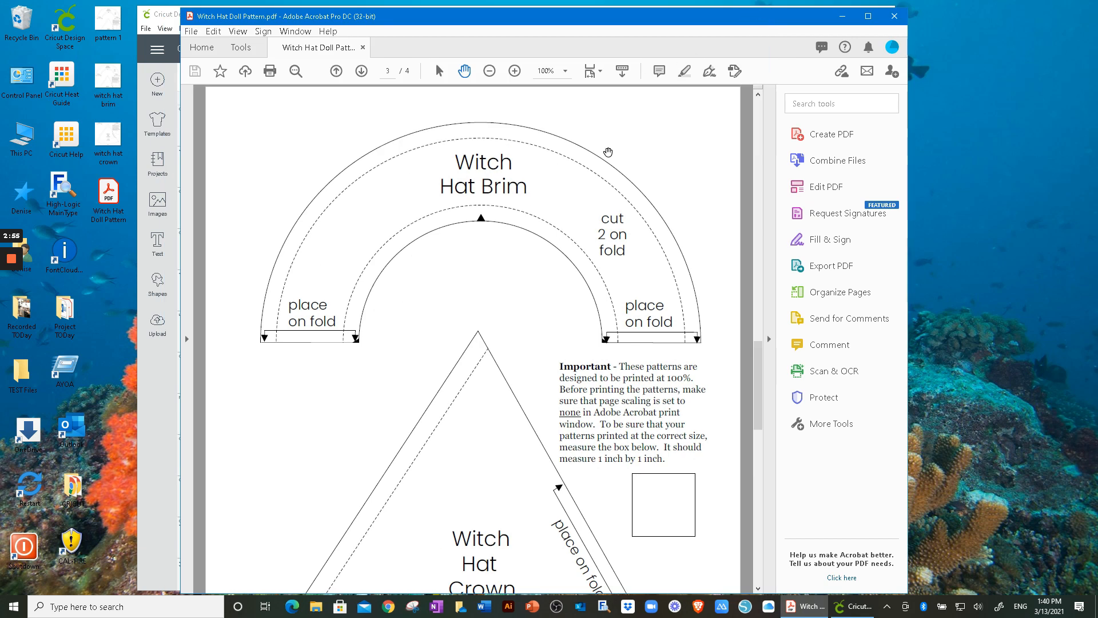
Step: Return to Cricut Design Space and upload the "pattern 1" image from the desktop as a Complex image type
left_click(842, 16)
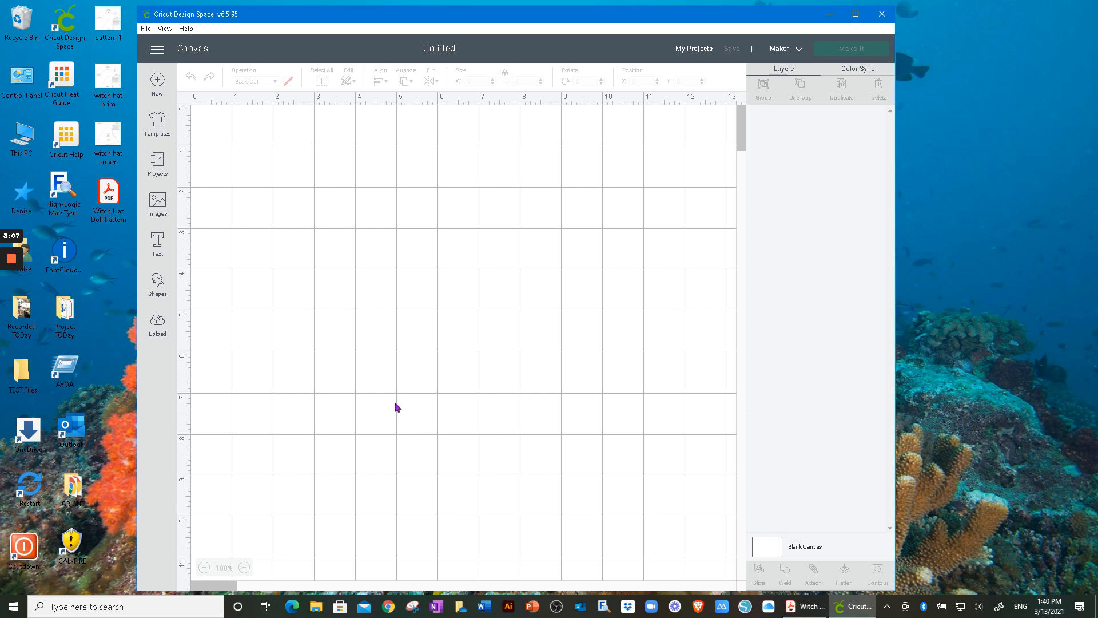
left_click(157, 323)
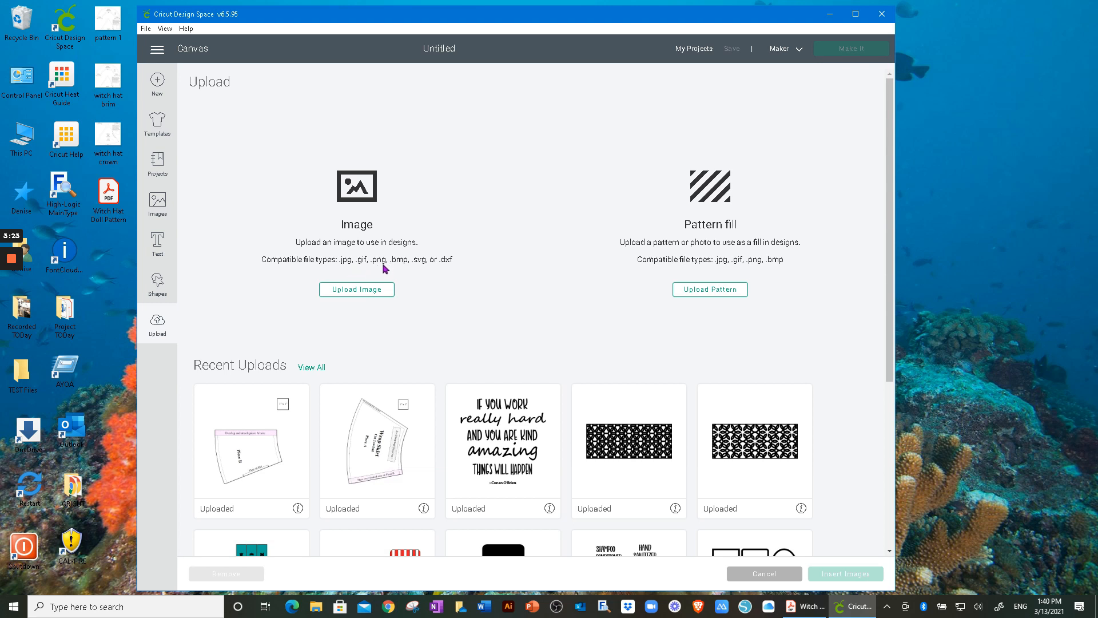
left_click(356, 291)
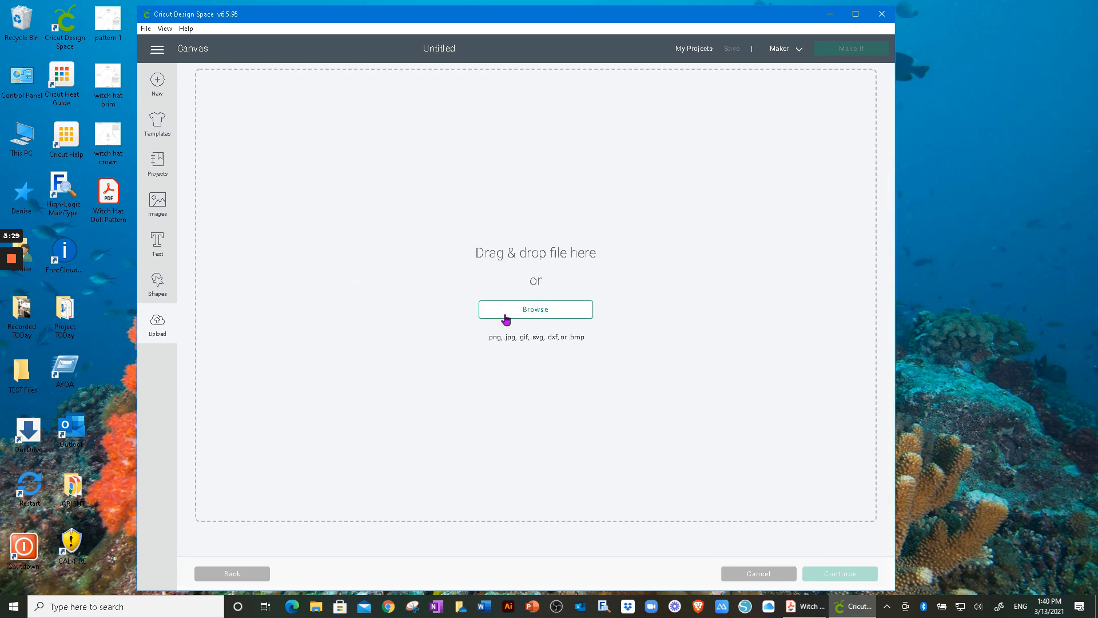
left_click_drag(103, 20, 514, 225)
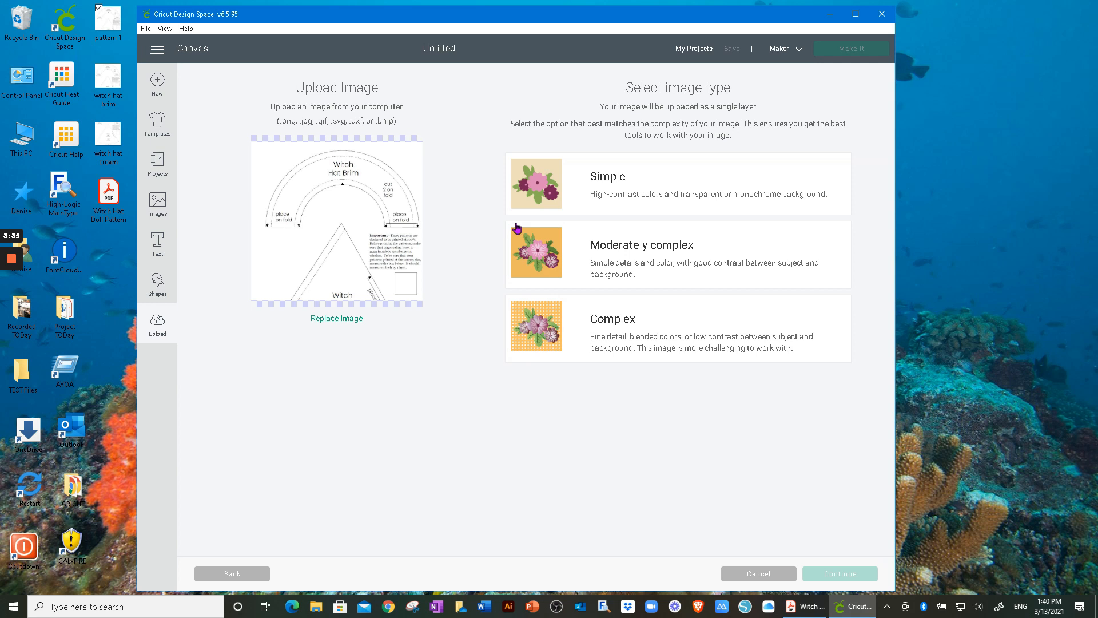
left_click(629, 327)
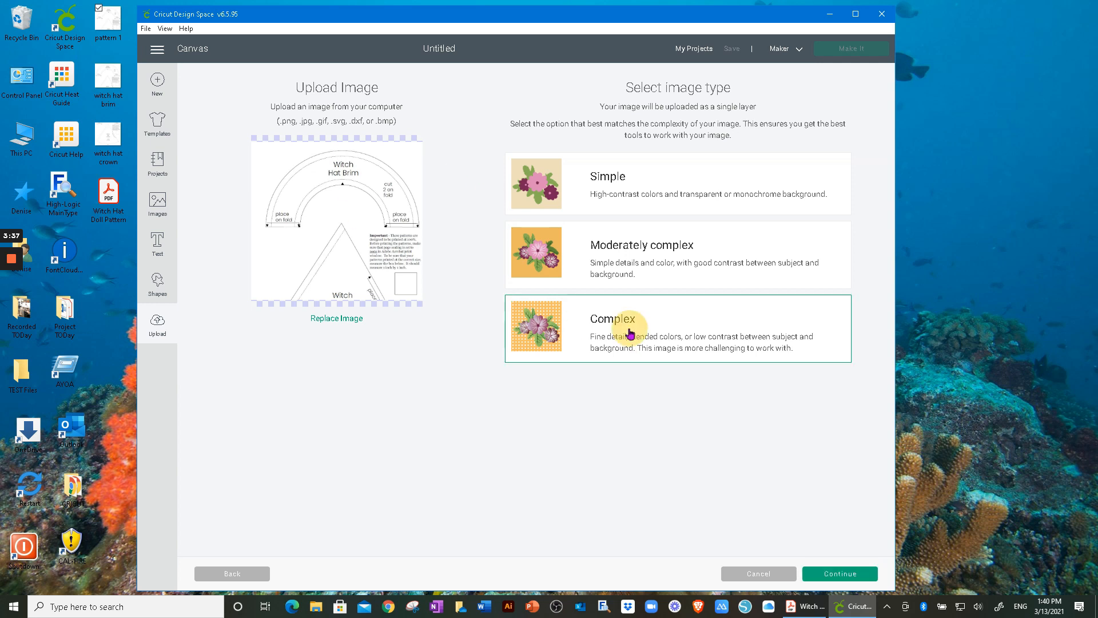
left_click(845, 577)
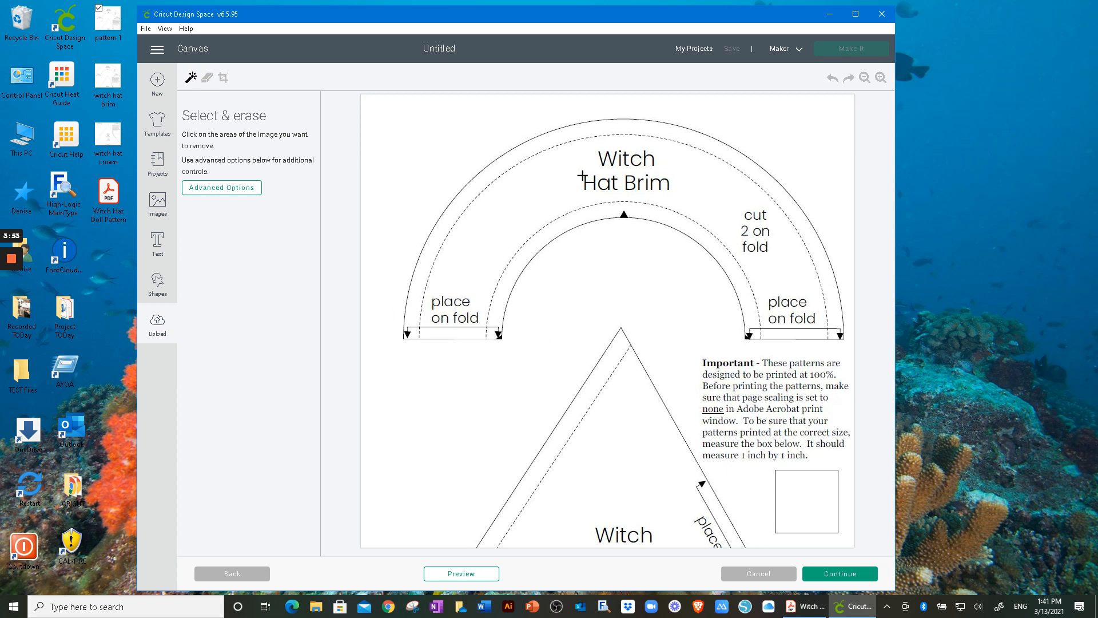
Step: Remove the background and erase the crown and instruction text with the largest eraser, undoing any stroke that cuts into the brim
left_click(596, 284)
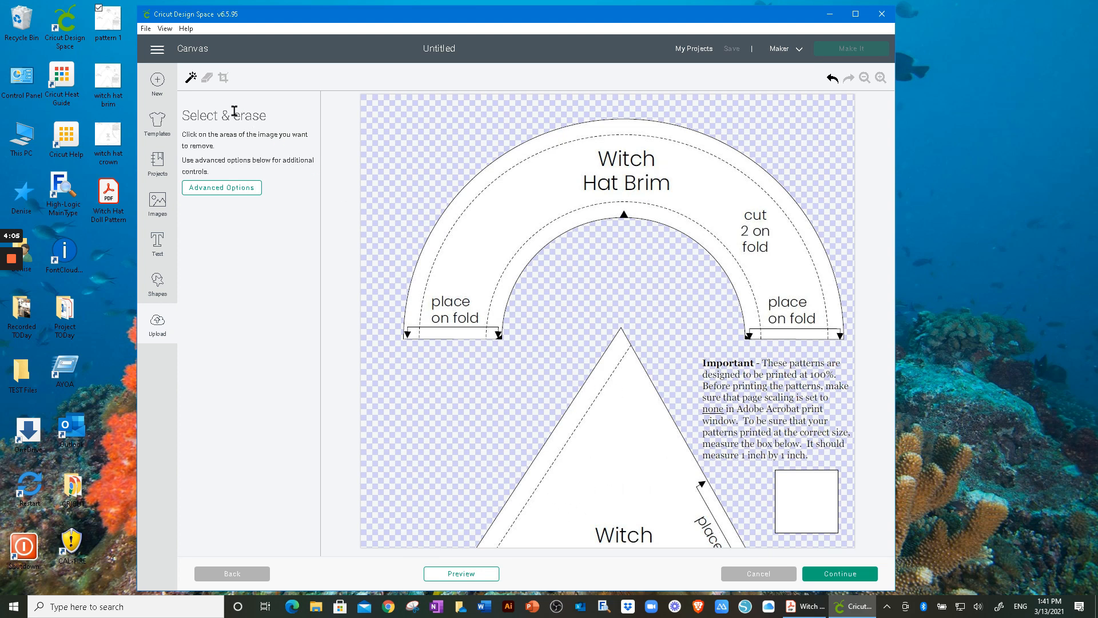
left_click(206, 85)
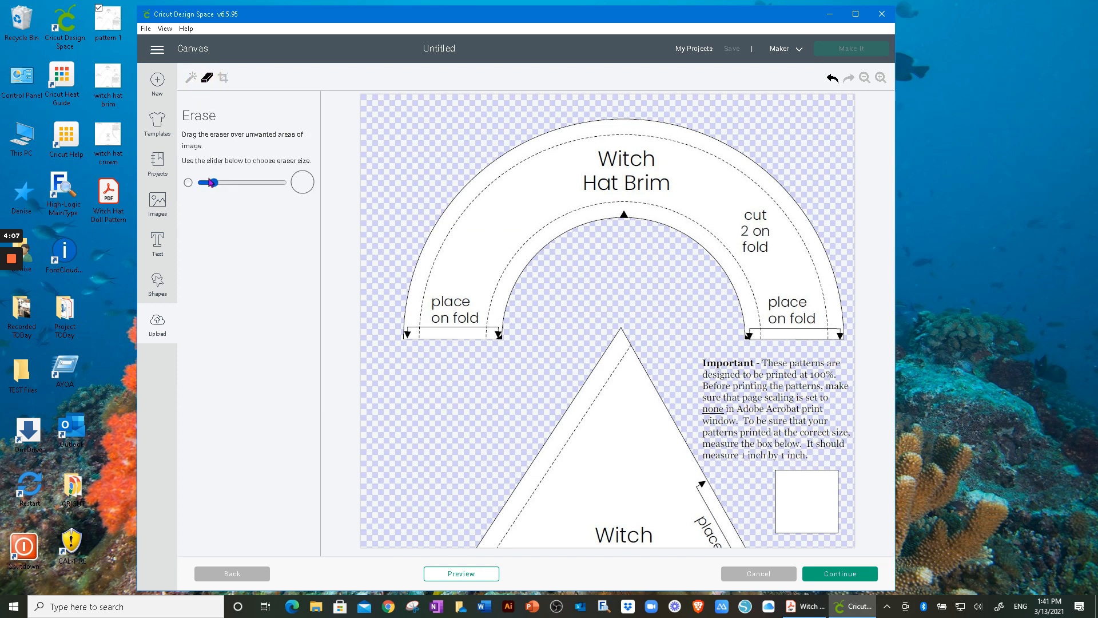
left_click_drag(213, 184, 299, 184)
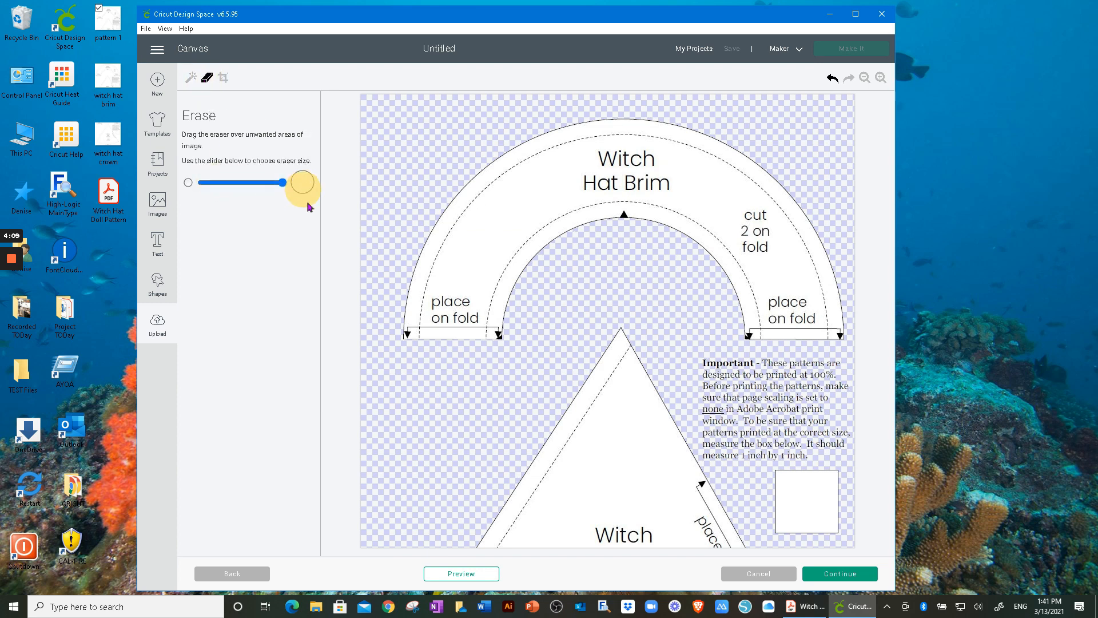
mouse_move(614, 343)
left_mouse_down()
mouse_move(470, 549)
mouse_move(486, 550)
mouse_move(621, 364)
mouse_move(606, 404)
mouse_move(525, 507)
mouse_move(521, 541)
mouse_move(520, 531)
mouse_move(497, 545)
mouse_move(540, 508)
mouse_move(603, 390)
mouse_move(583, 390)
mouse_move(600, 339)
mouse_move(630, 380)
mouse_move(583, 448)
left_mouse_up()
left_click(606, 345)
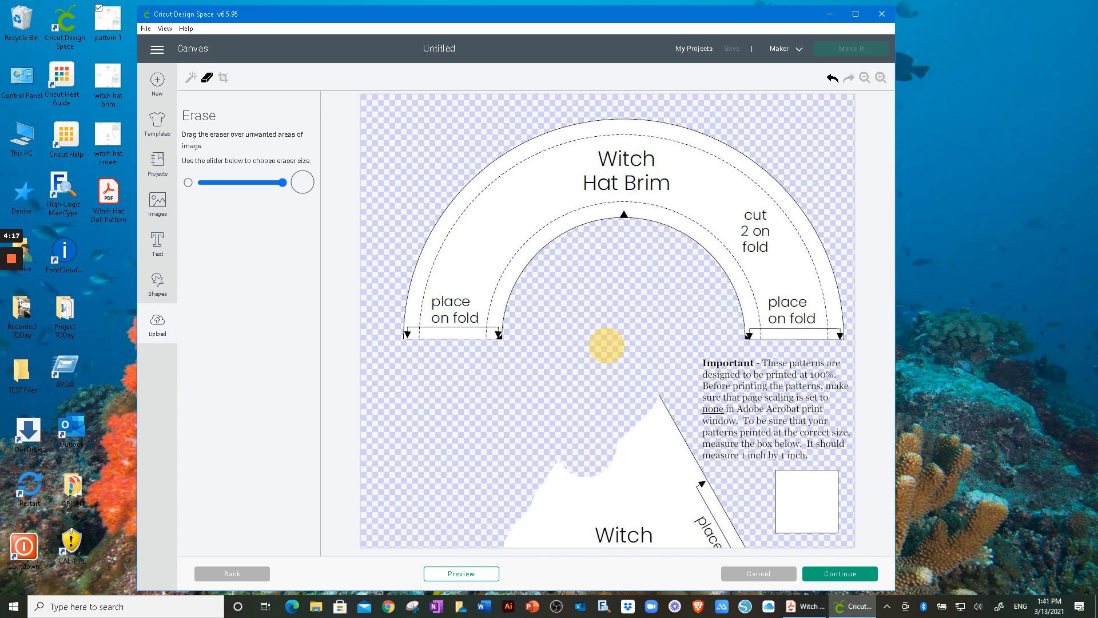
mouse_move(652, 385)
left_mouse_down()
mouse_move(630, 466)
mouse_move(515, 517)
mouse_move(551, 518)
mouse_move(651, 432)
mouse_move(588, 532)
mouse_move(676, 445)
mouse_move(642, 534)
mouse_move(688, 480)
mouse_move(719, 534)
mouse_move(692, 538)
mouse_move(703, 381)
mouse_move(826, 387)
mouse_move(825, 423)
mouse_move(746, 428)
mouse_move(669, 397)
mouse_move(585, 422)
mouse_move(625, 385)
mouse_move(645, 329)
mouse_move(597, 332)
left_mouse_up()
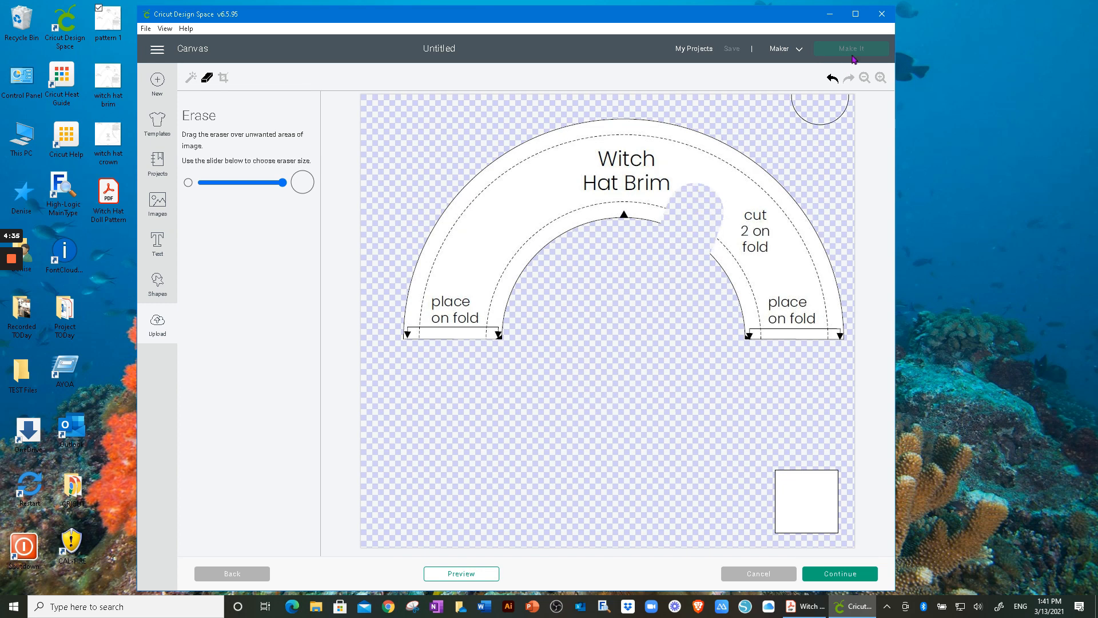
left_click(832, 79)
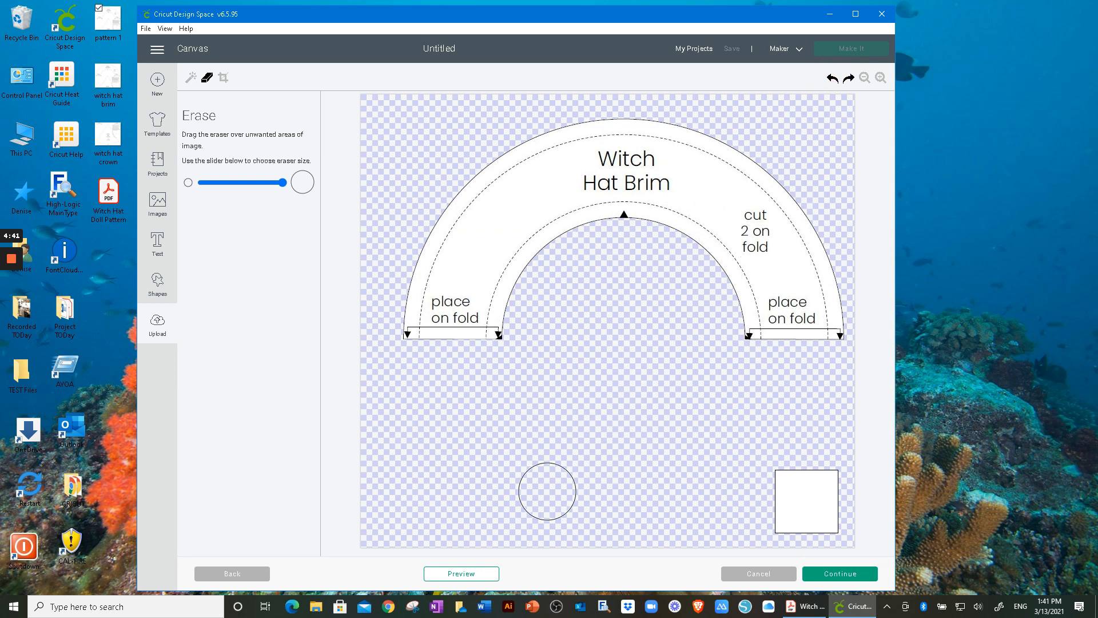
Step: Preview the brim's cut outline and erase the stray specks along its outer and inner curves with a smaller eraser
left_click(465, 574)
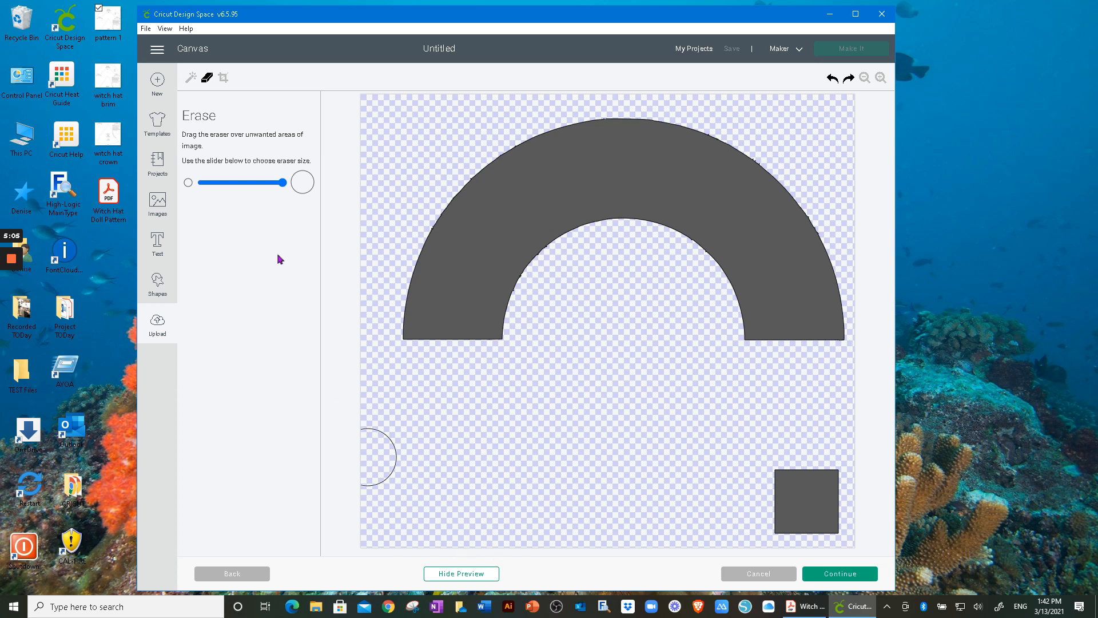
left_click_drag(283, 182, 220, 183)
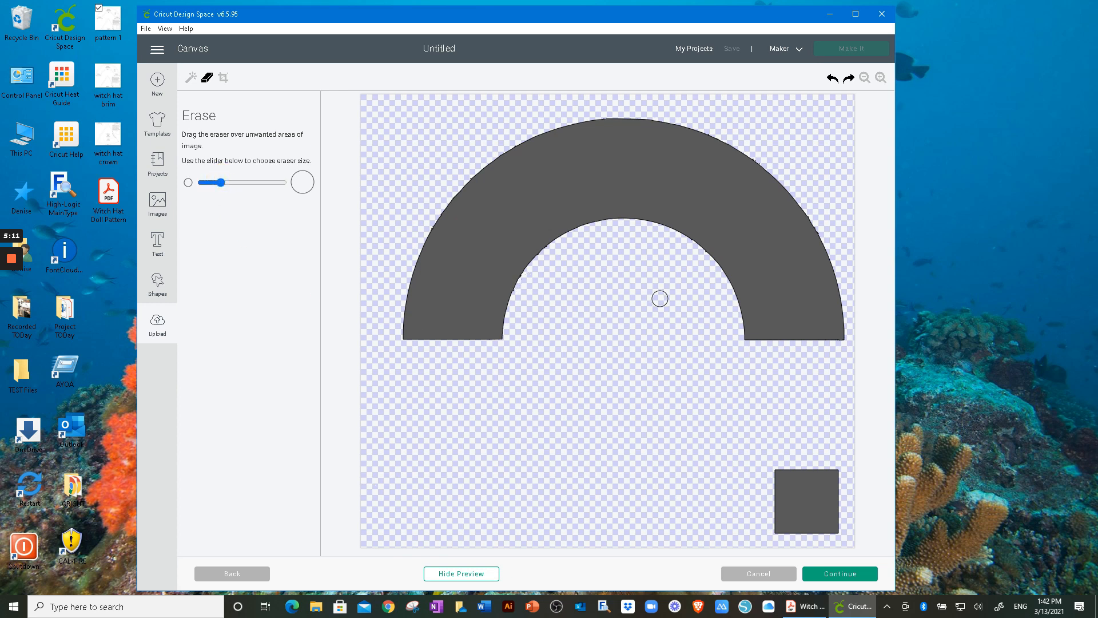
left_click(763, 157)
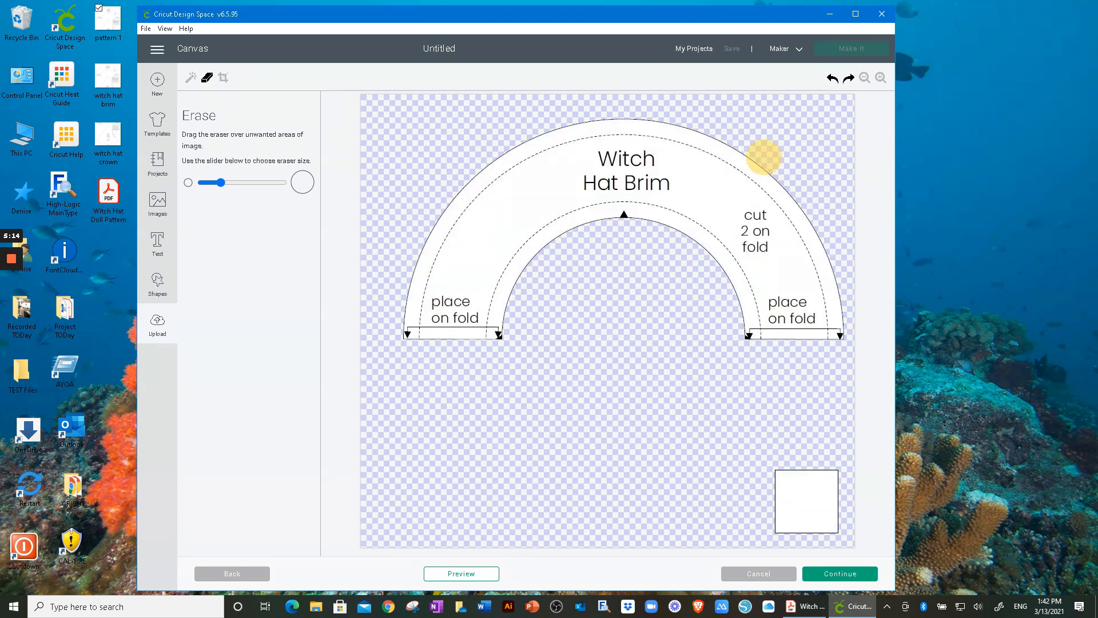
left_click(465, 575)
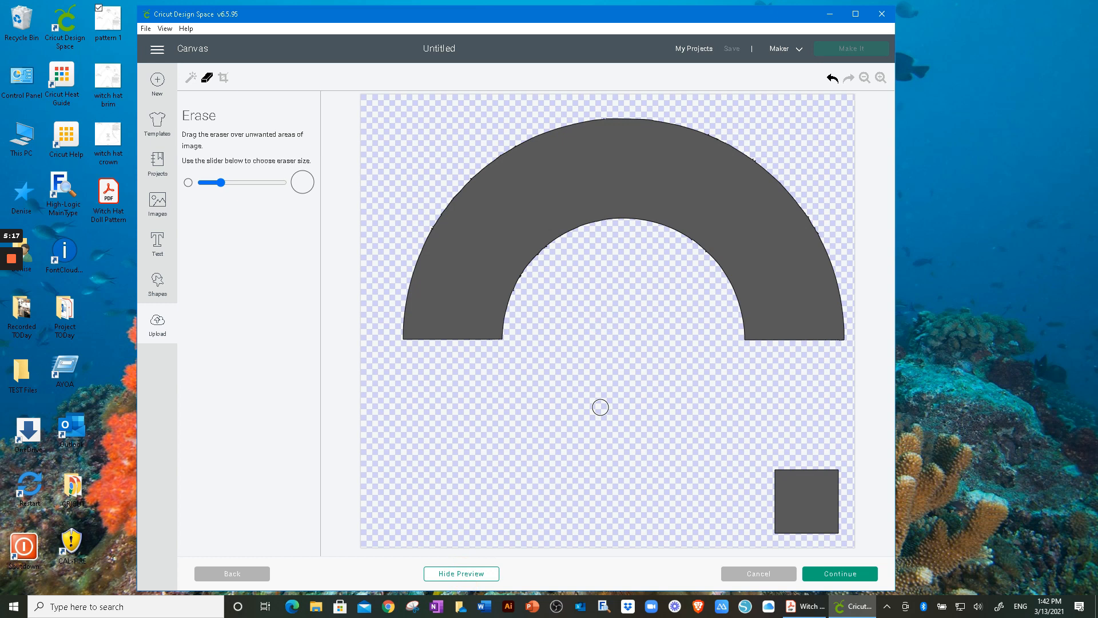
left_click(758, 153)
left_click(472, 573)
left_click(761, 155)
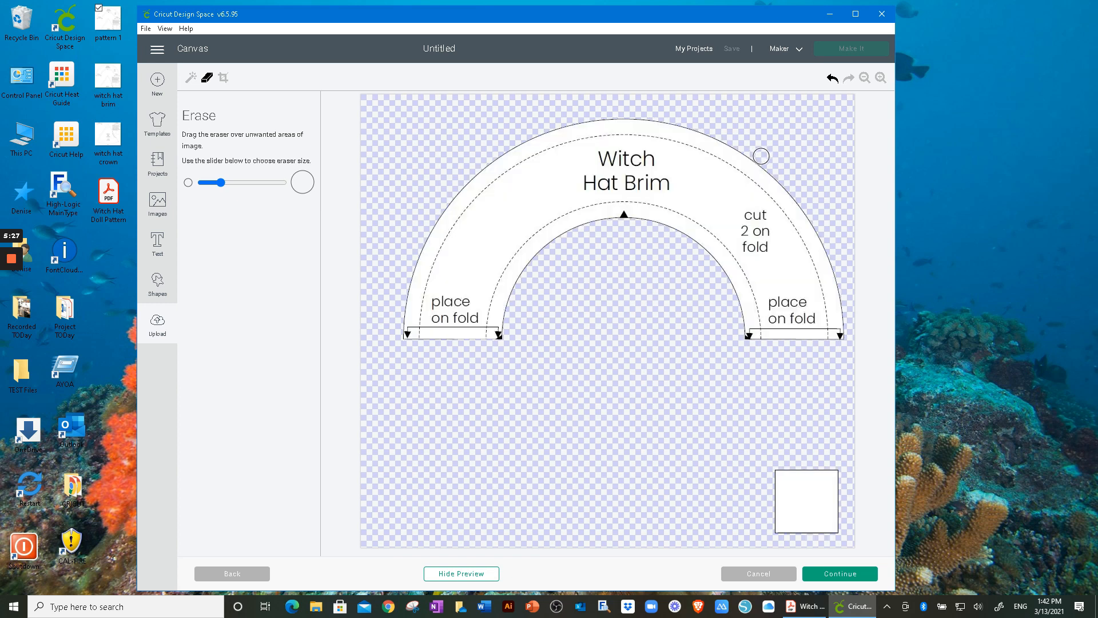
left_click(480, 575)
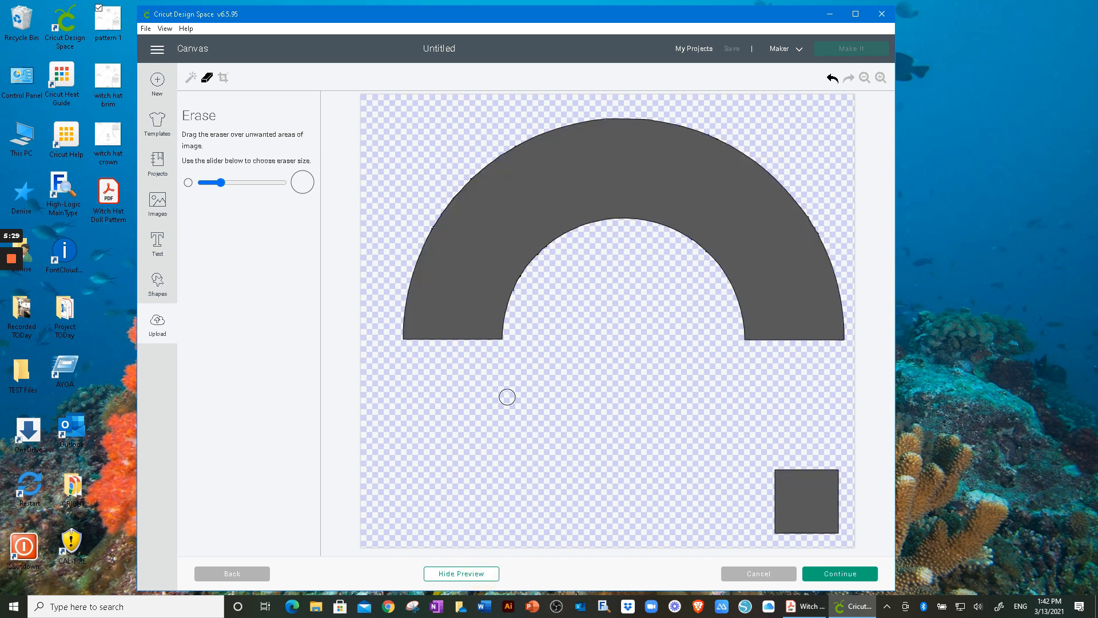
left_click(527, 281)
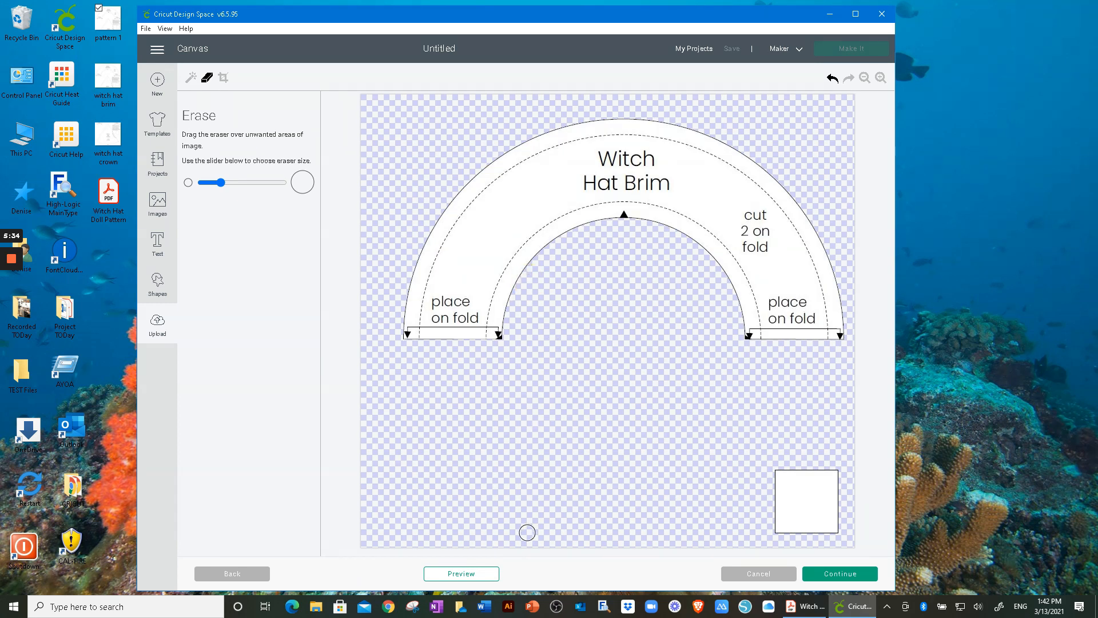
left_click(466, 575)
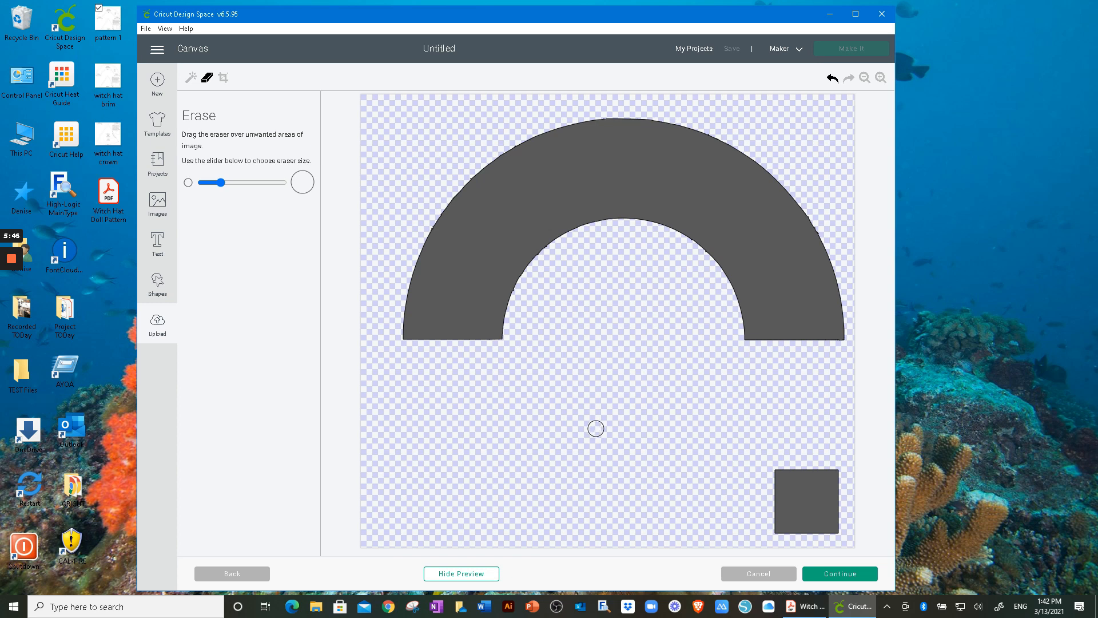
Step: Upload the cleaned brim as a Print Then Cut image named "Witch Hat Brim"
left_click(843, 579)
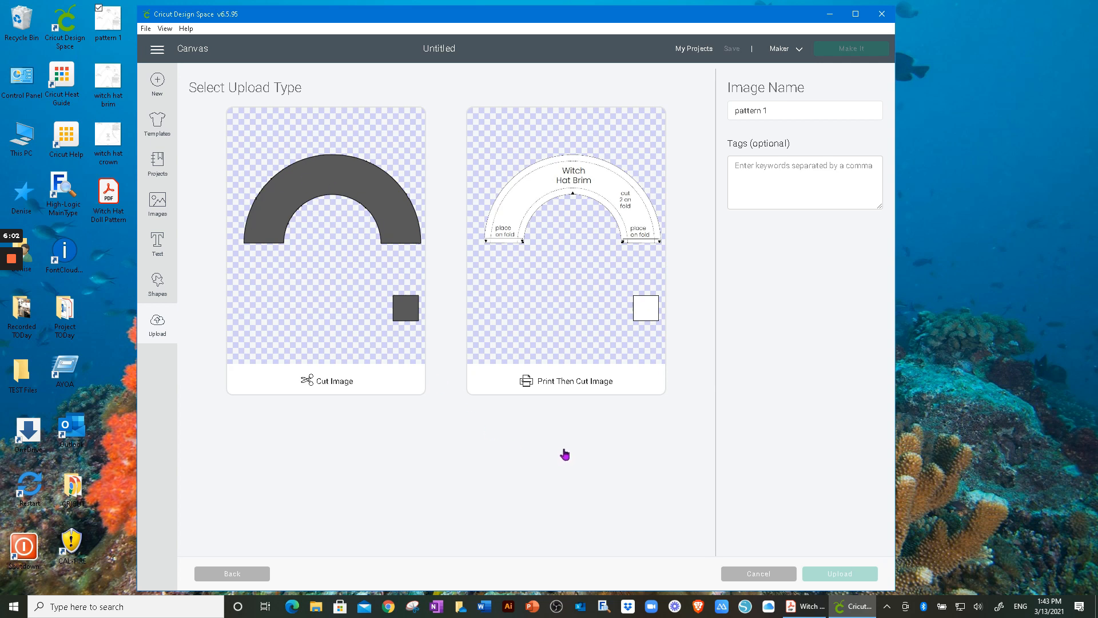
left_click(566, 309)
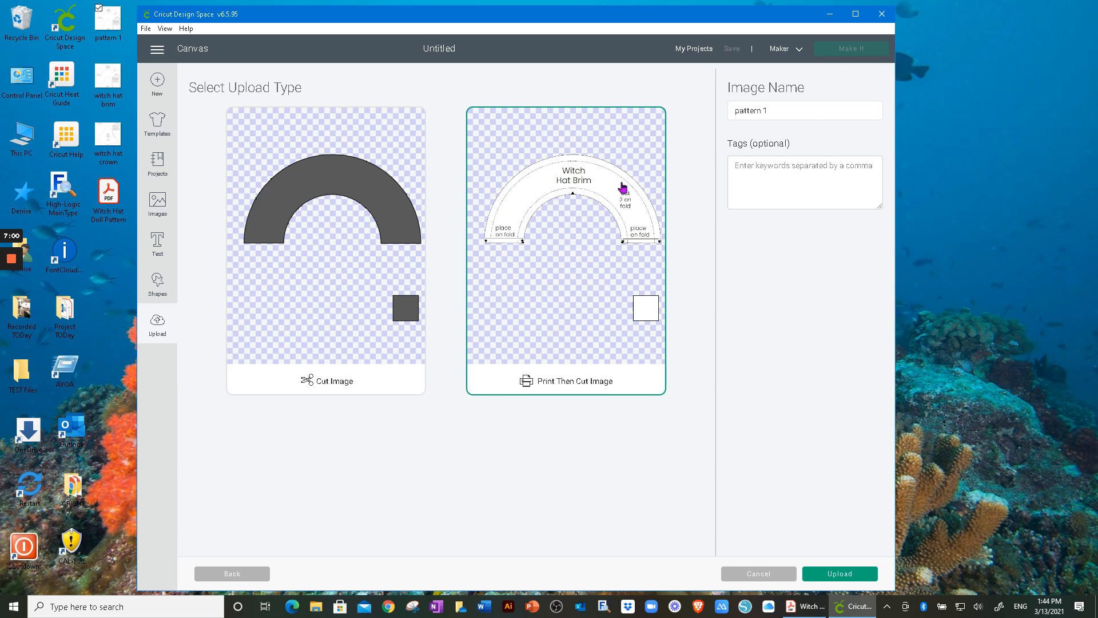
left_click_drag(789, 113, 678, 122)
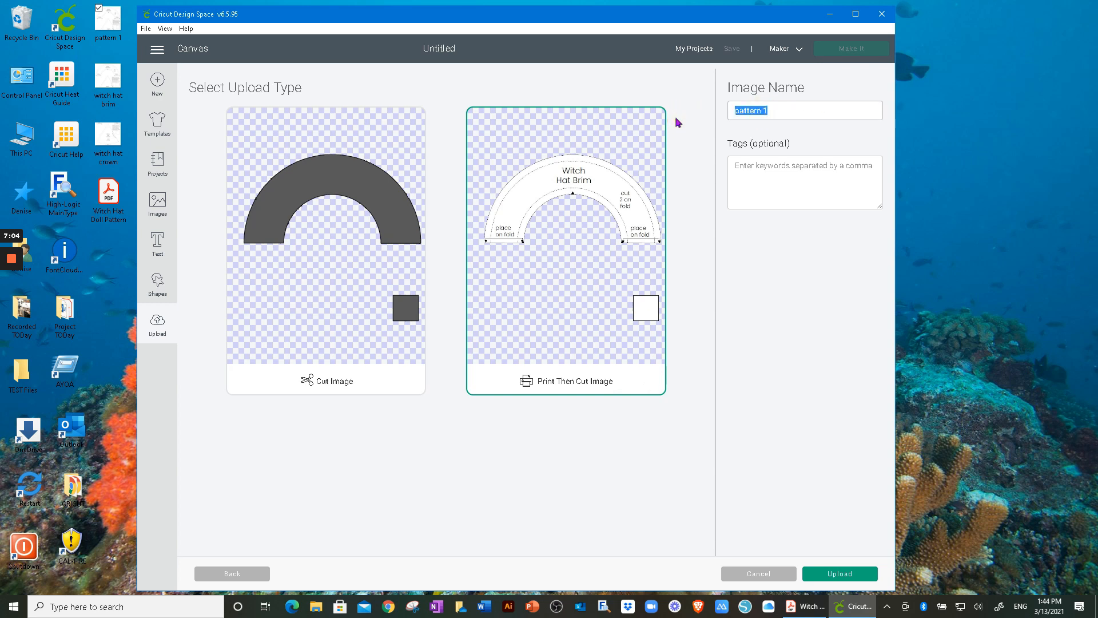
type("Witch Hat Brim")
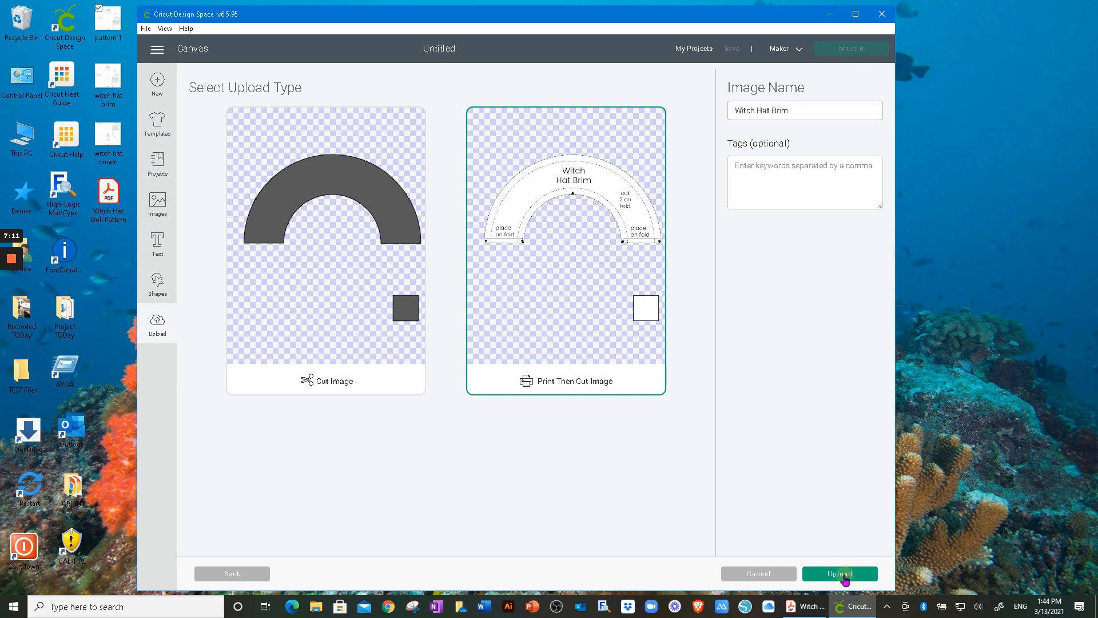
left_click(845, 576)
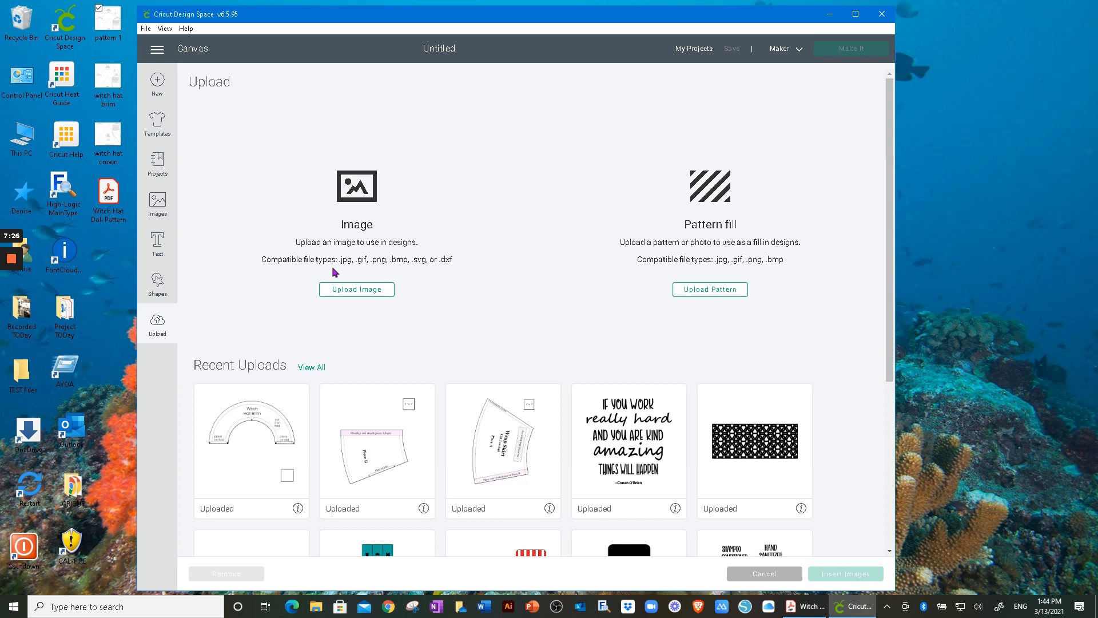
Step: Upload the "witch hat crown" image from the desktop as a Complex image type
left_click(351, 293)
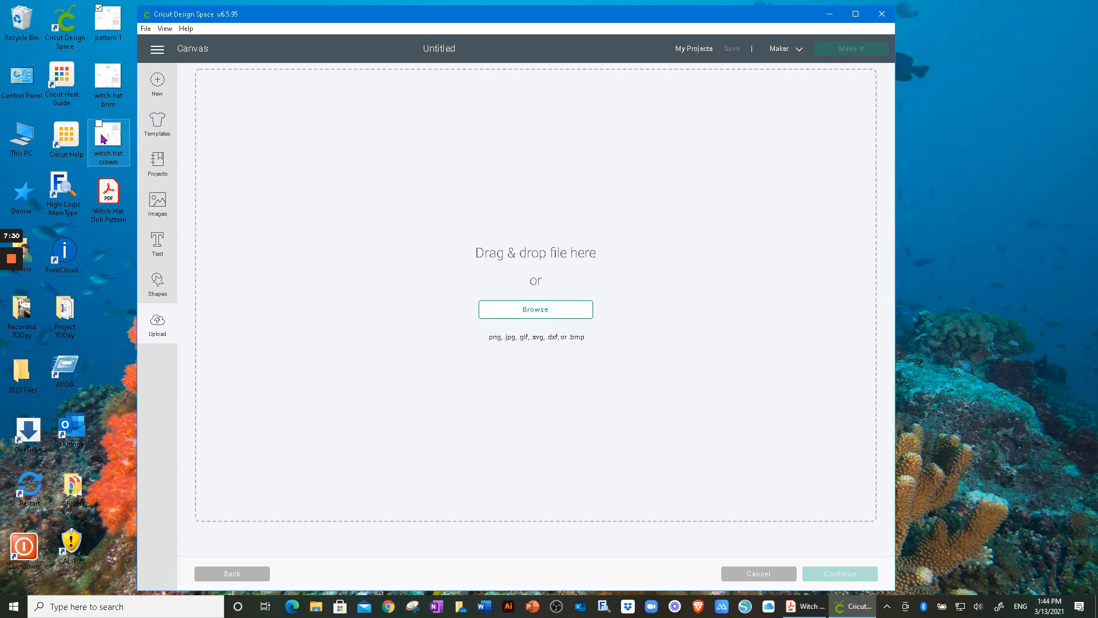
left_click_drag(104, 139, 513, 225)
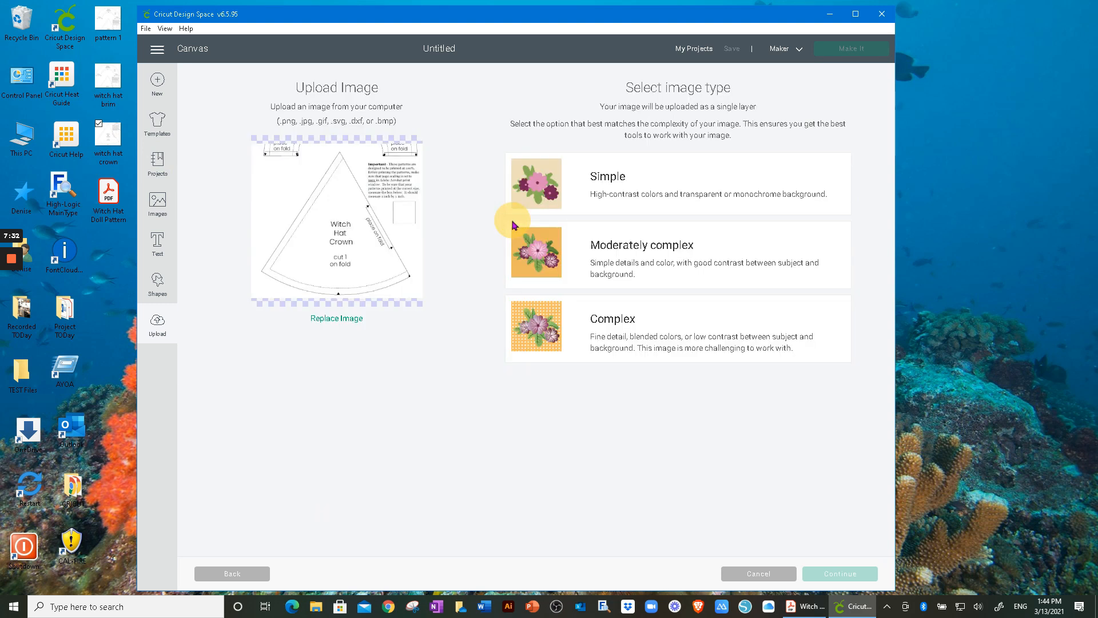
left_click(624, 327)
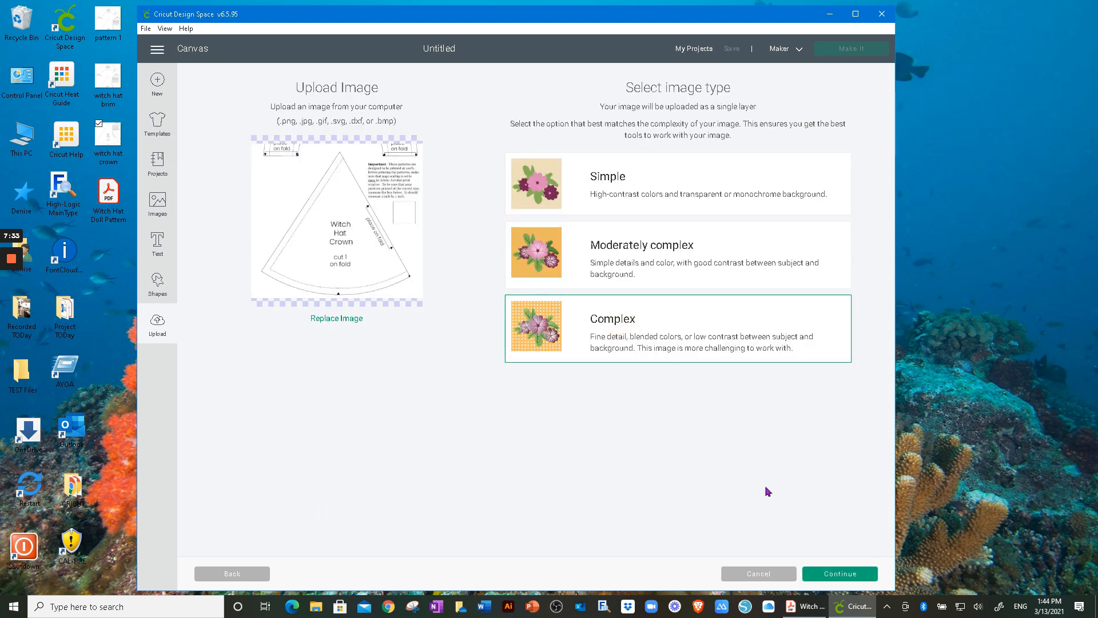
left_click(849, 575)
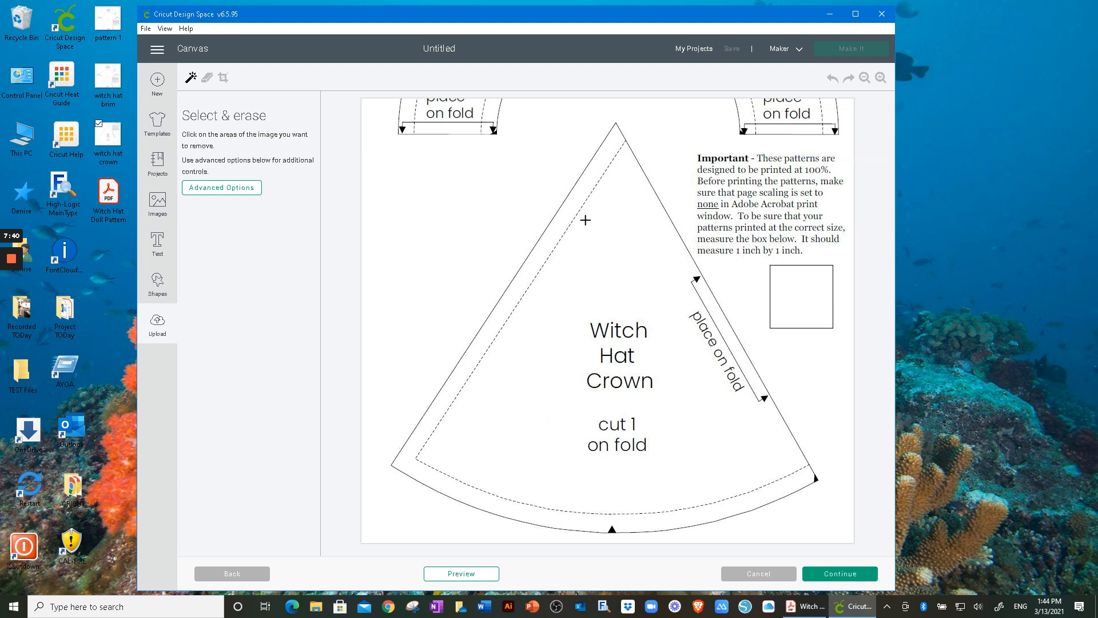
Step: Remove the crown image's background, erase the instruction text and brim remnants with the largest eraser, and preview the cut outline
left_click(189, 82)
left_click(453, 184)
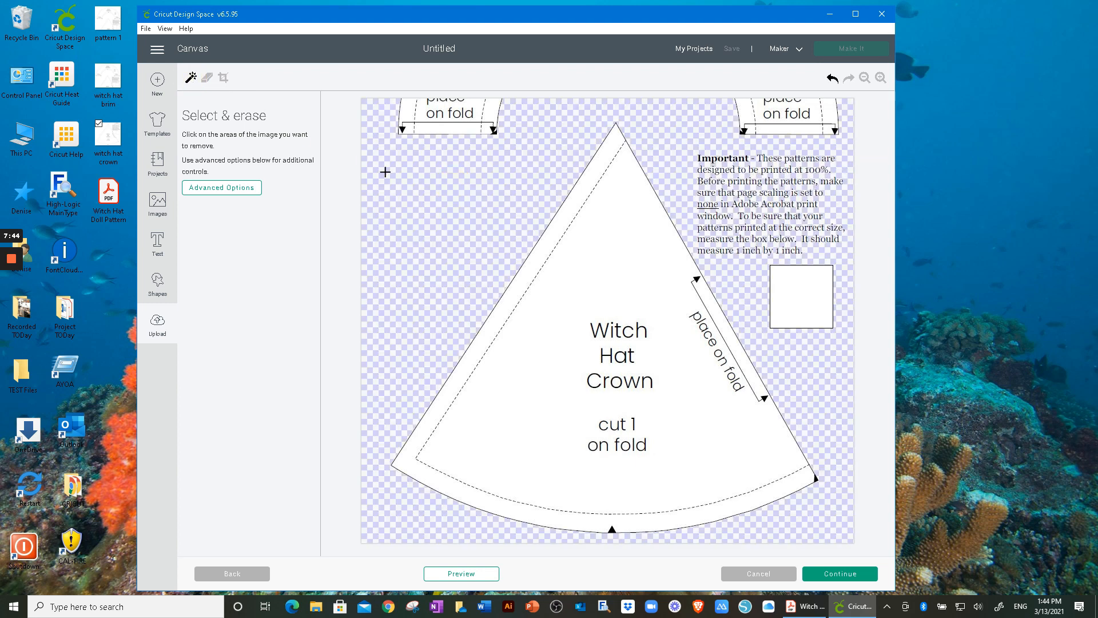
left_click(207, 77)
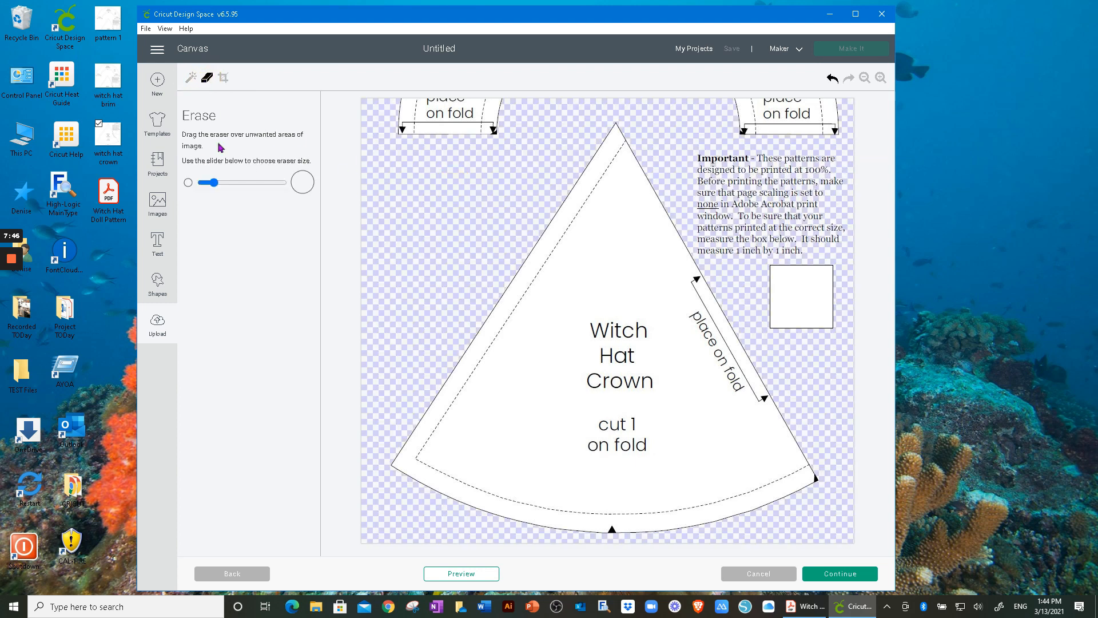
left_click_drag(214, 183, 307, 179)
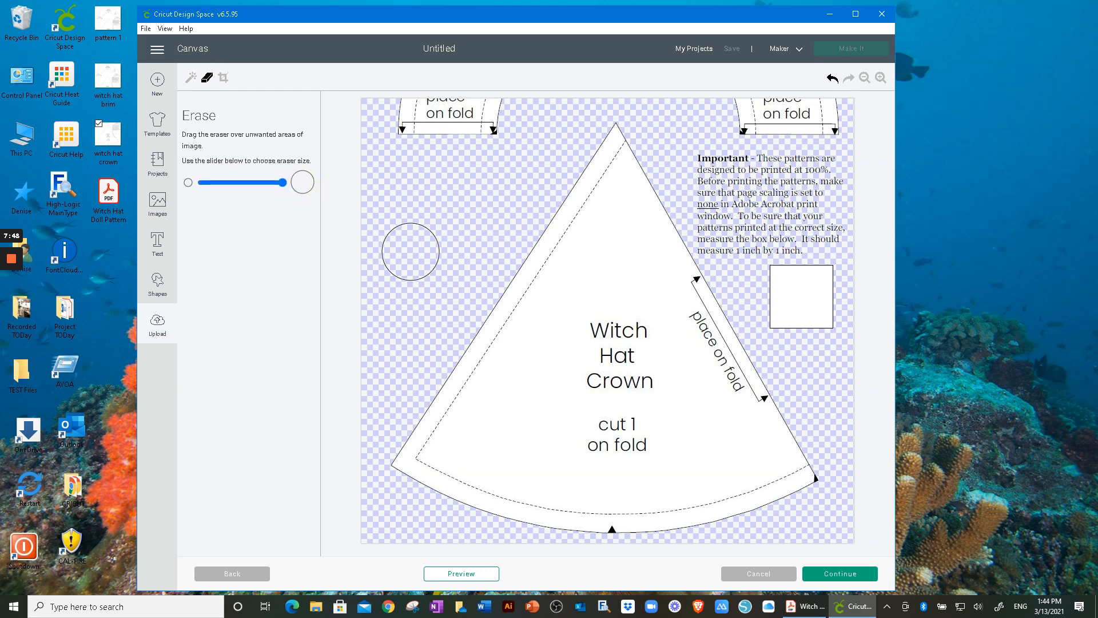
mouse_move(826, 232)
left_mouse_down()
mouse_move(720, 236)
mouse_move(708, 173)
mouse_move(807, 165)
mouse_move(830, 177)
mouse_move(799, 190)
mouse_move(754, 189)
mouse_move(826, 163)
mouse_move(833, 127)
mouse_move(805, 106)
mouse_move(716, 105)
mouse_move(792, 121)
mouse_move(684, 94)
left_mouse_up()
mouse_move(428, 148)
left_mouse_down()
mouse_move(397, 113)
mouse_move(502, 97)
mouse_move(461, 117)
mouse_move(488, 127)
mouse_move(512, 119)
mouse_move(491, 123)
mouse_move(454, 184)
mouse_move(490, 132)
left_mouse_up()
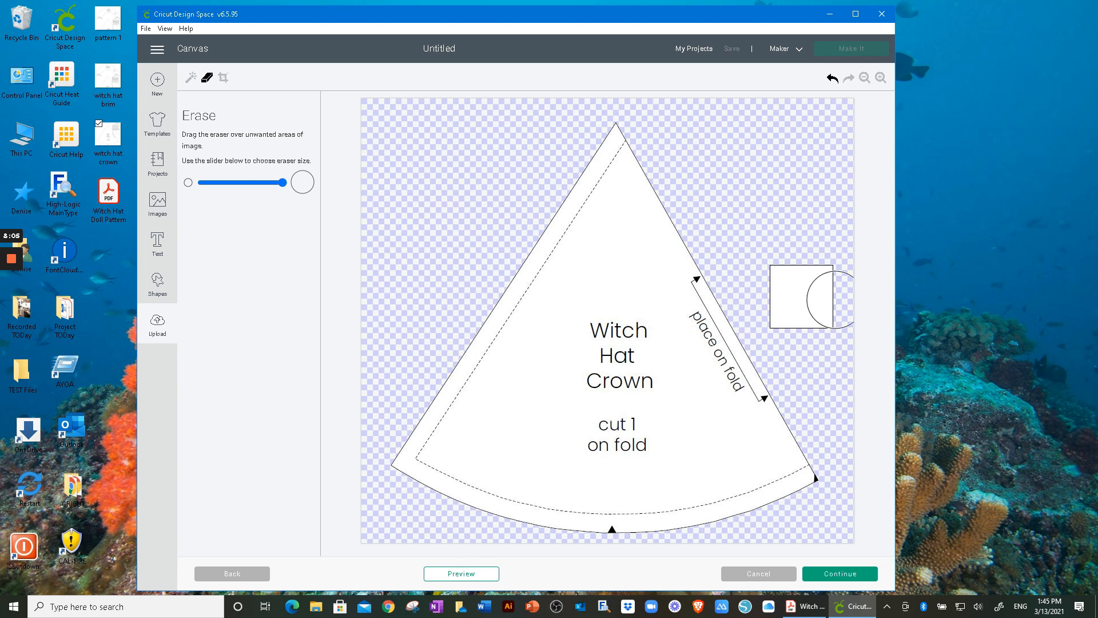
left_click(456, 575)
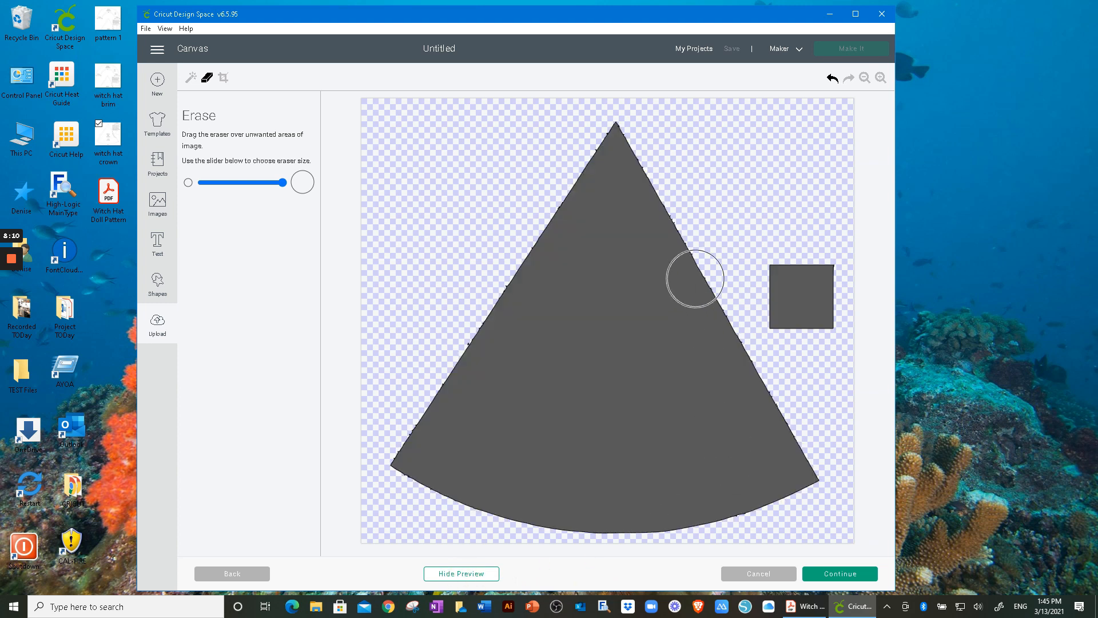
left_click_drag(282, 182, 219, 182)
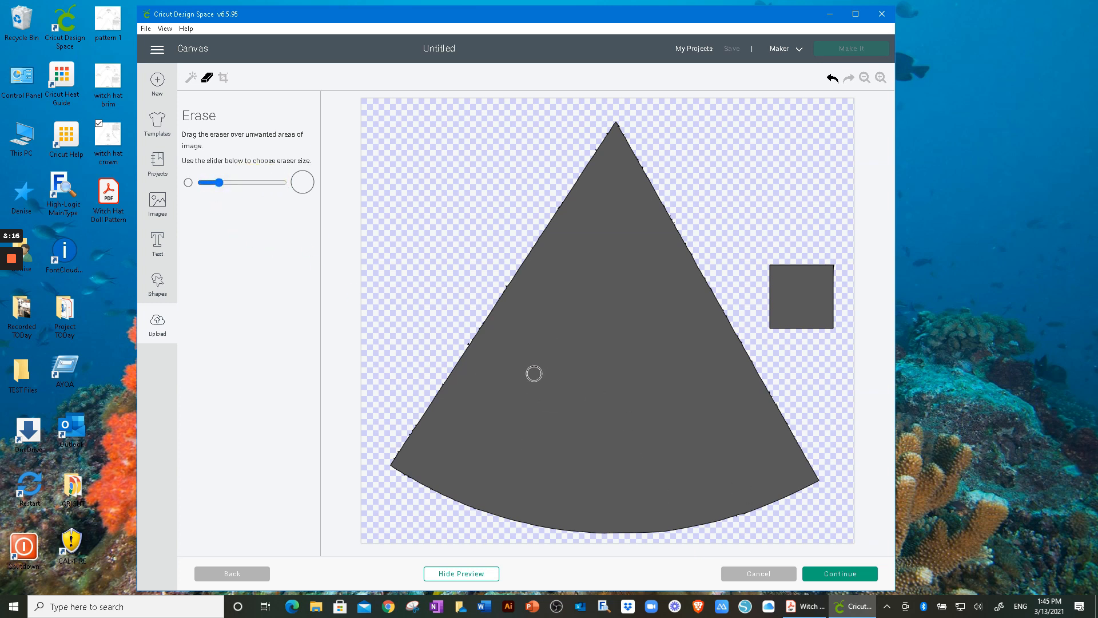
Step: Upload the cleaned crown as a Print Then Cut image, keeping the name "witch hat crown"
left_click(853, 580)
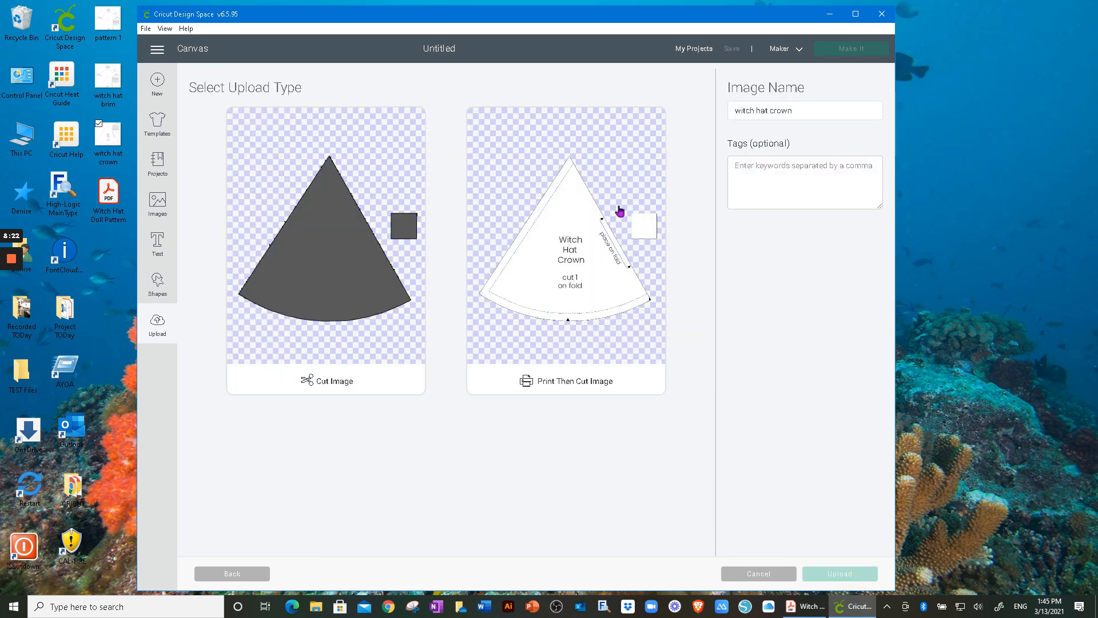
left_click(621, 169)
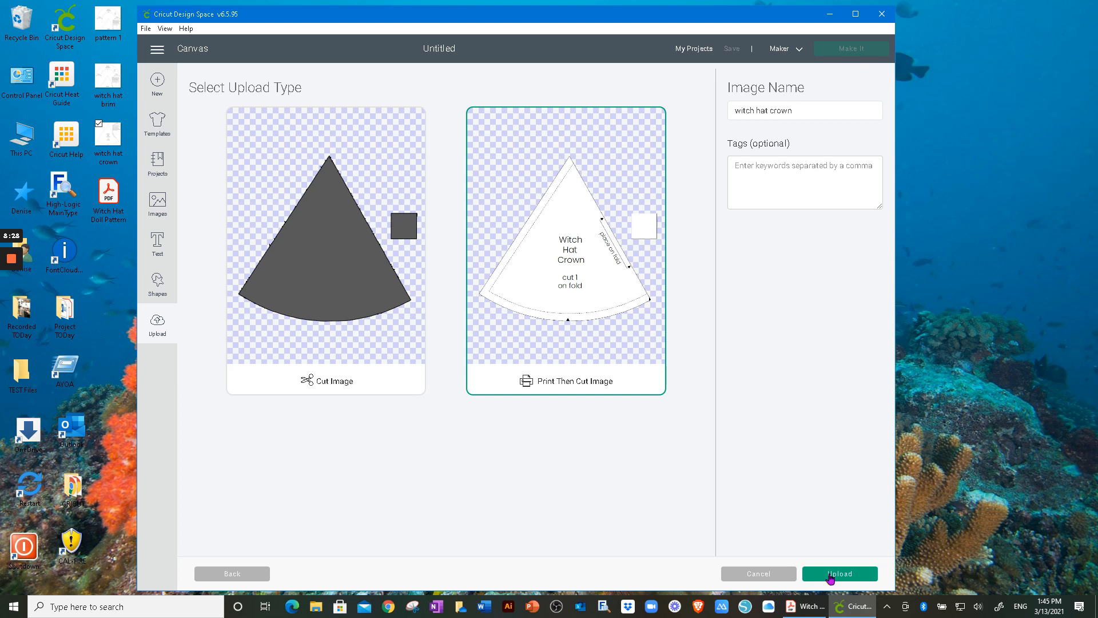
left_click(830, 575)
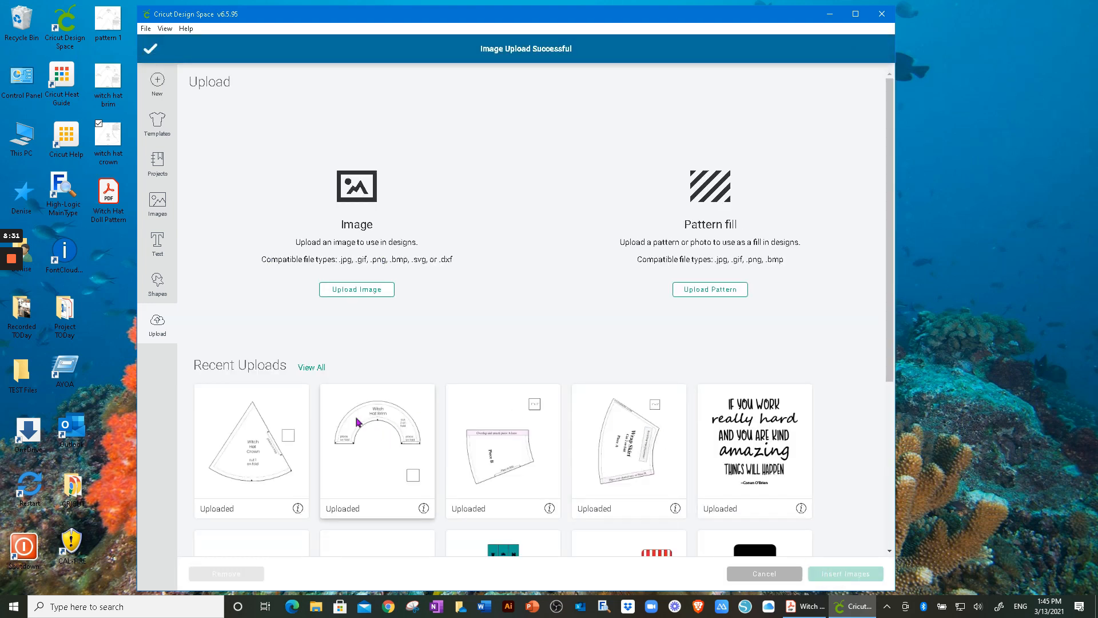
Step: Insert the uploaded Witch Hat Brim and Witch Hat Crown images together onto the canvas
left_click(369, 435)
left_click(255, 438)
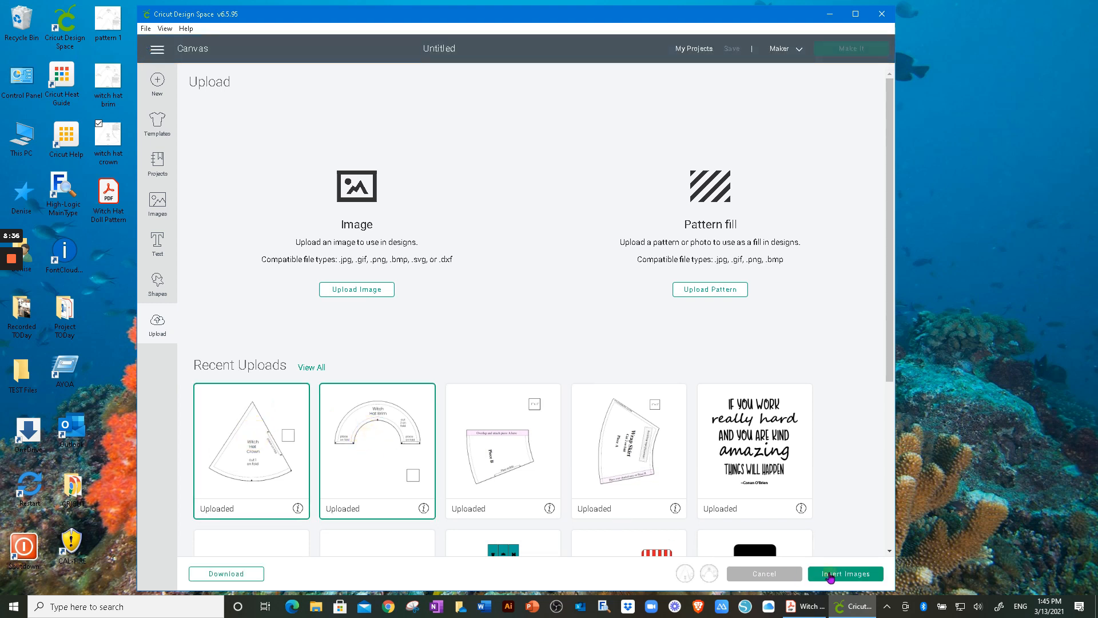
left_click(830, 574)
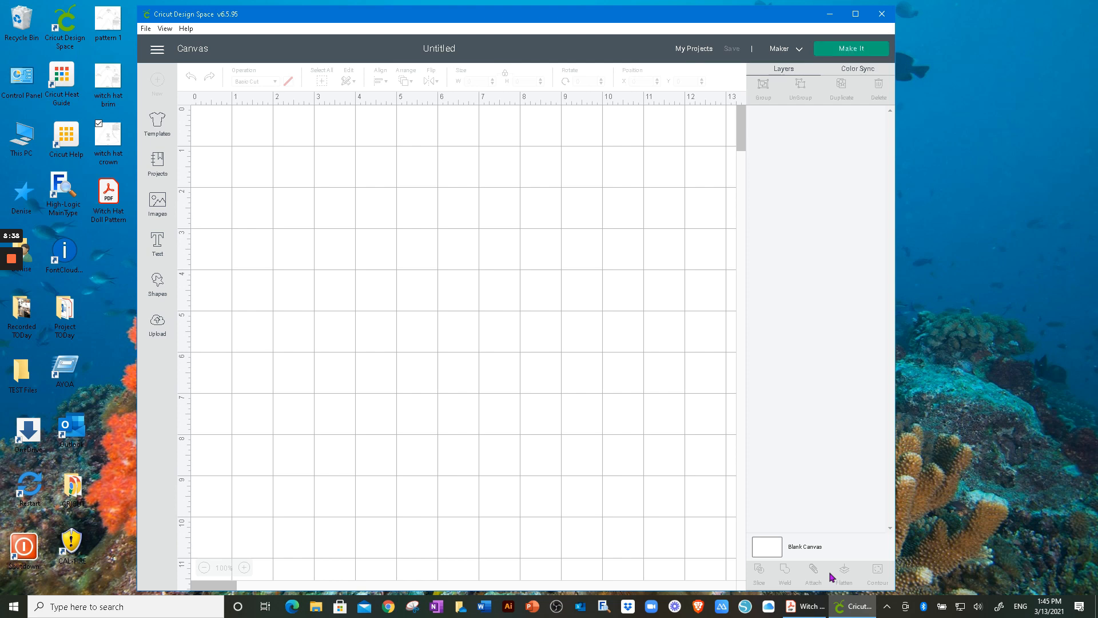
left_click(548, 418)
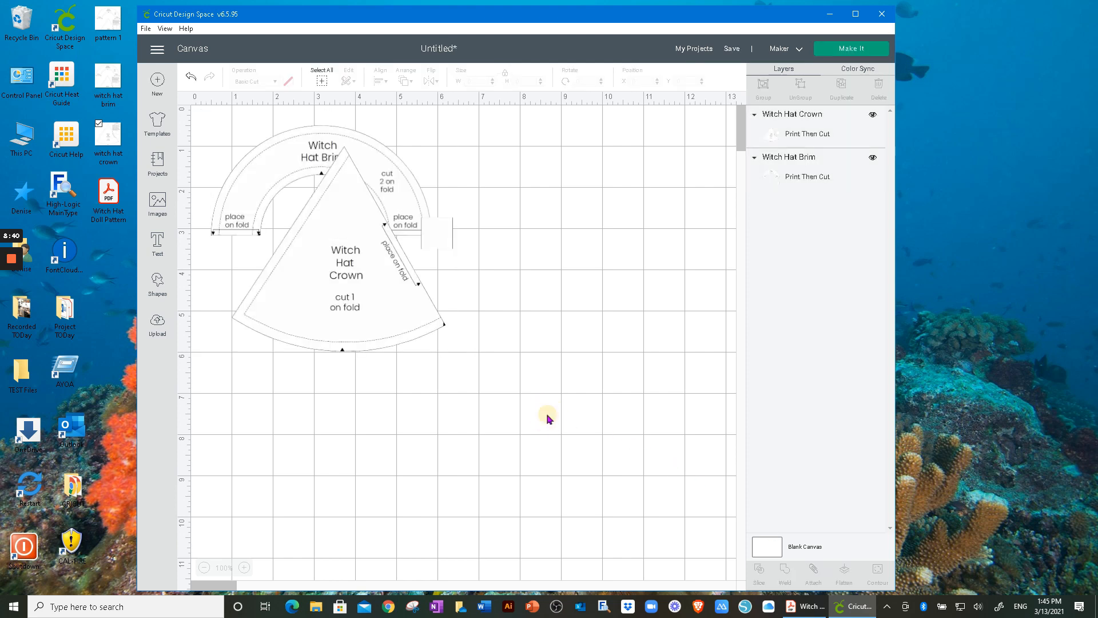
Step: Move the crown beneath the brim so its test square sits just above the brim's, at about X 0.417", Y 2.069"
left_click(368, 328)
left_click_drag(352, 325, 334, 375)
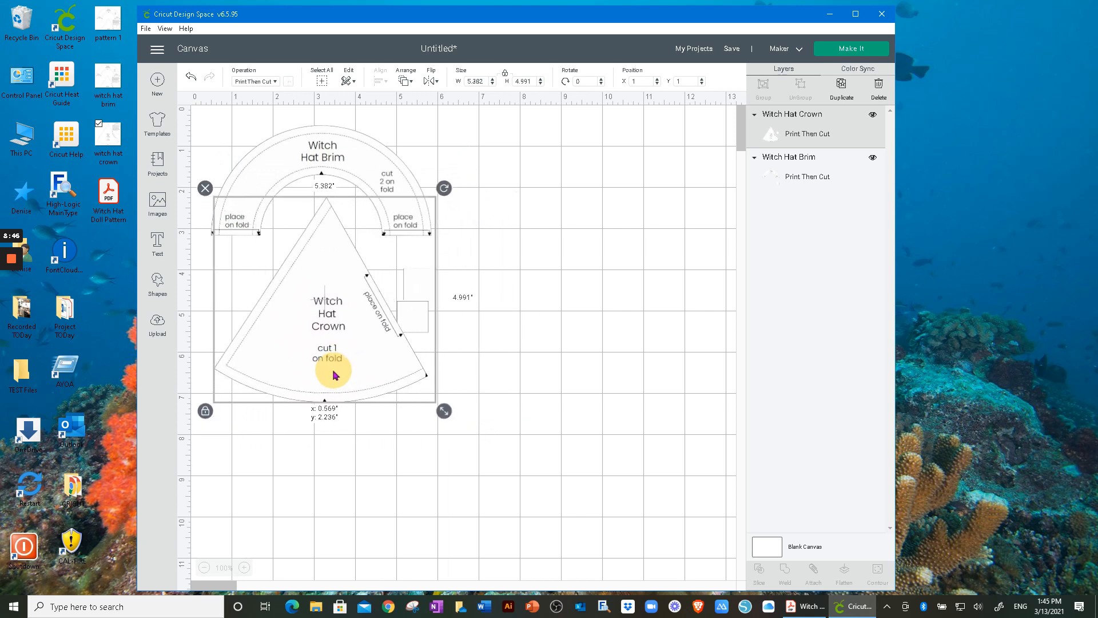
left_click_drag(335, 374, 328, 367)
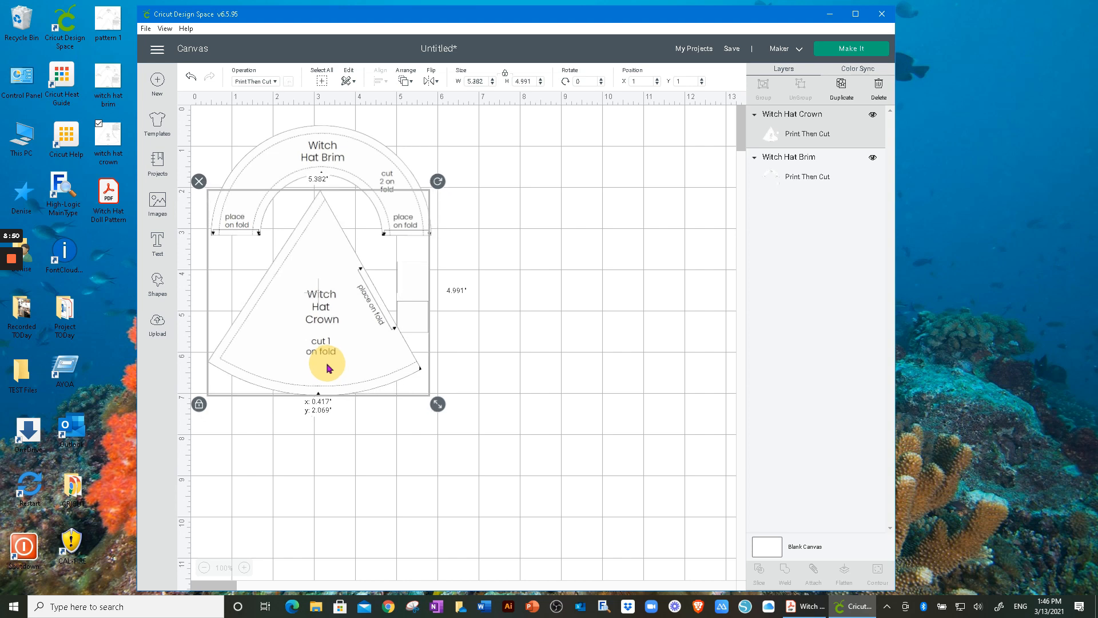
left_click(568, 515)
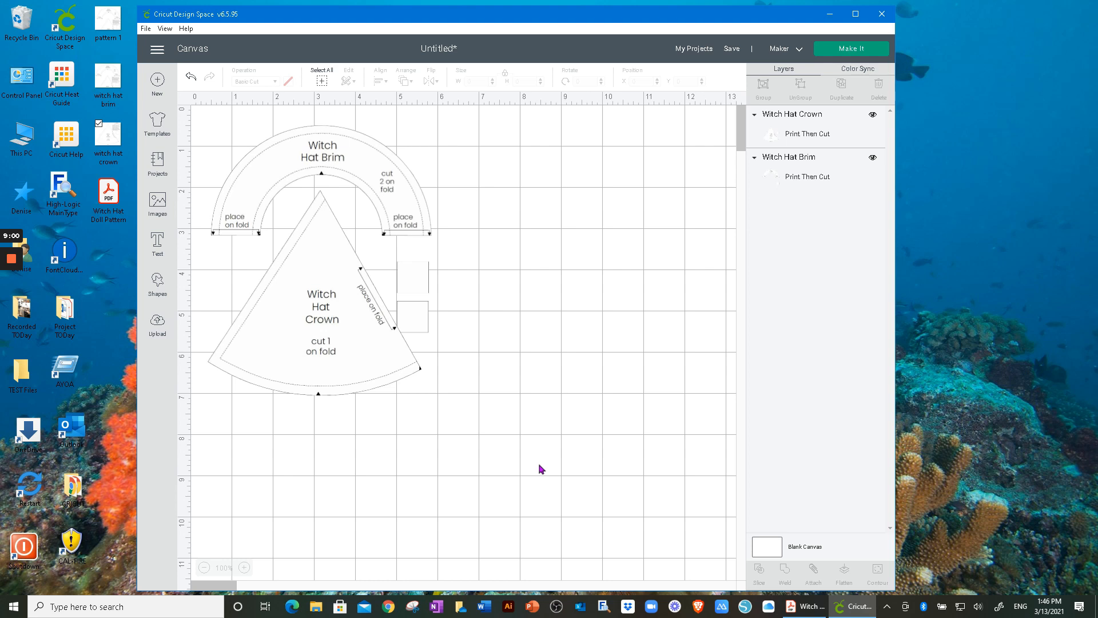
Step: Scale the brim and crown together to about 7.16" by 8.639", aligning their test squares with the 1-inch canvas grid
left_click_drag(521, 444, 204, 200)
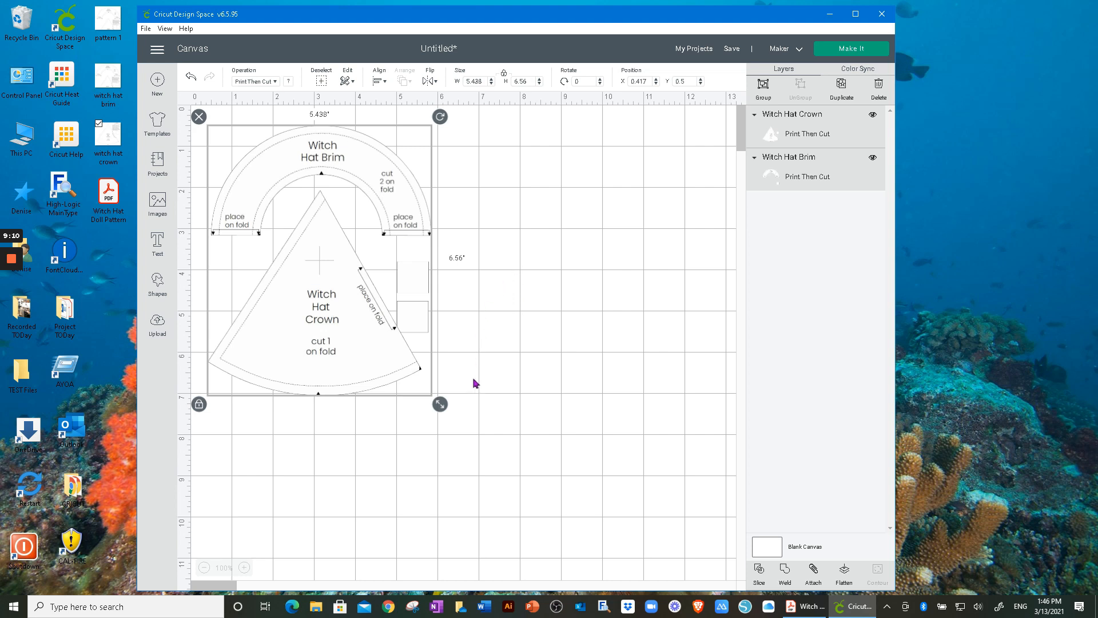
left_click_drag(439, 406, 514, 455)
left_click_drag(393, 396, 407, 398)
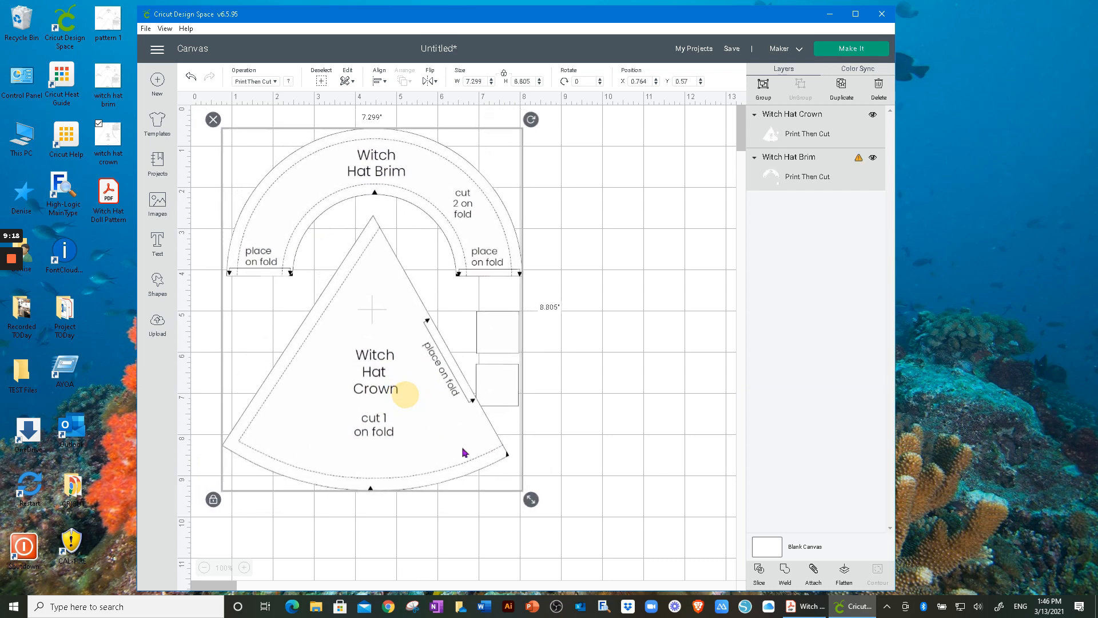
left_click_drag(531, 499, 525, 492)
left_click_drag(428, 444, 434, 446)
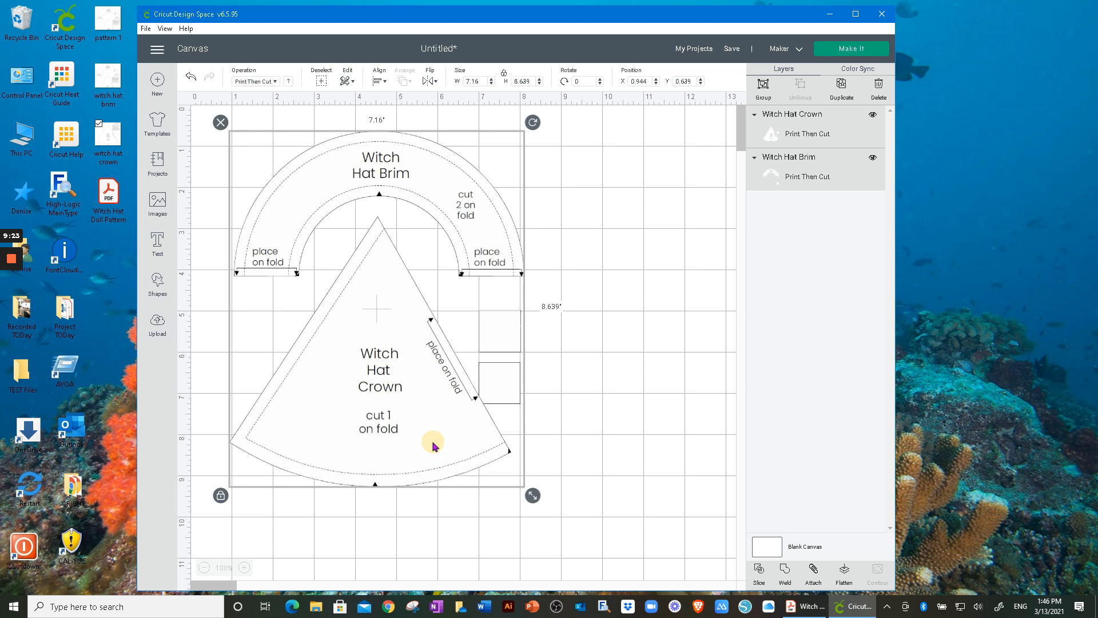
Step: Scale the brim and crown together to about 7.147" by 8.622" and group them
left_click_drag(531, 499, 530, 498)
left_click_drag(427, 434, 428, 434)
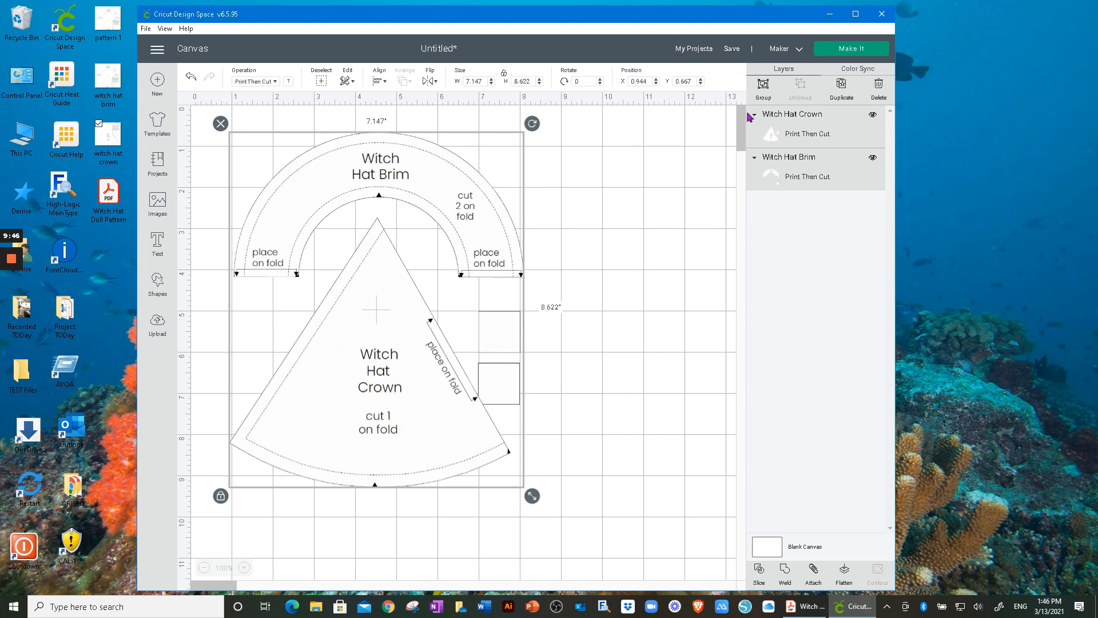
left_click(762, 87)
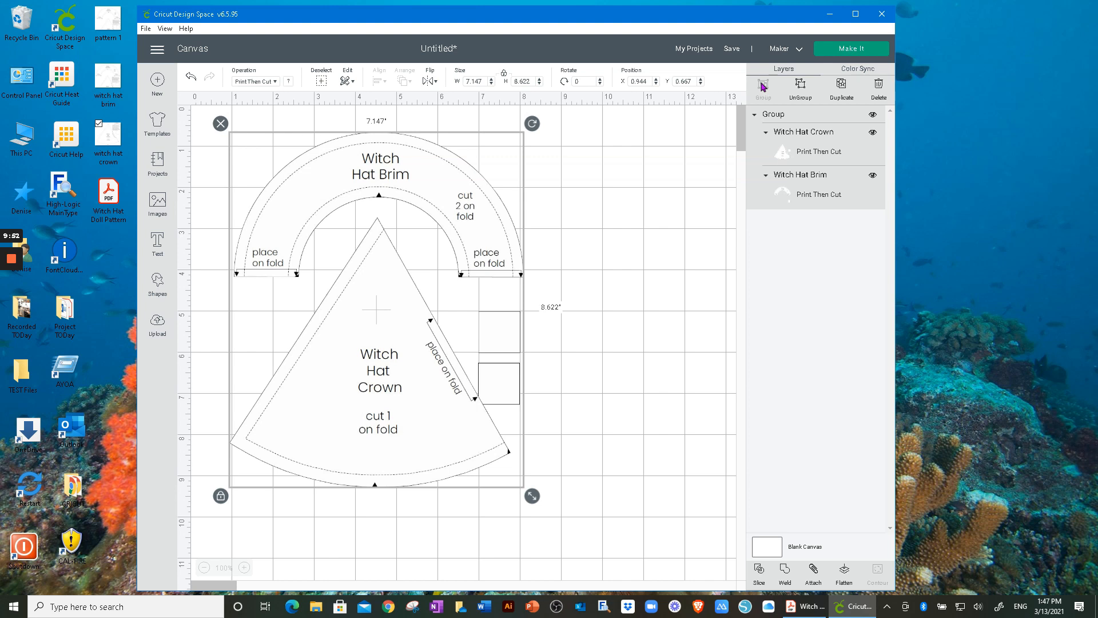
Step: Duplicate the brim and crown group and hide the copy as a backup
left_click(840, 87)
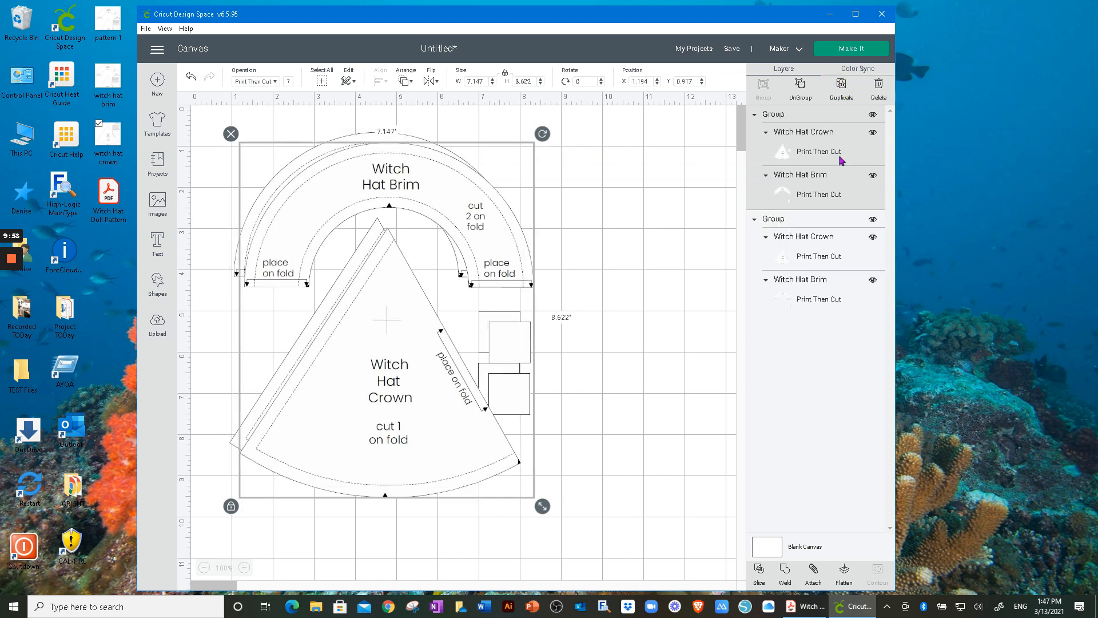
left_click(872, 115)
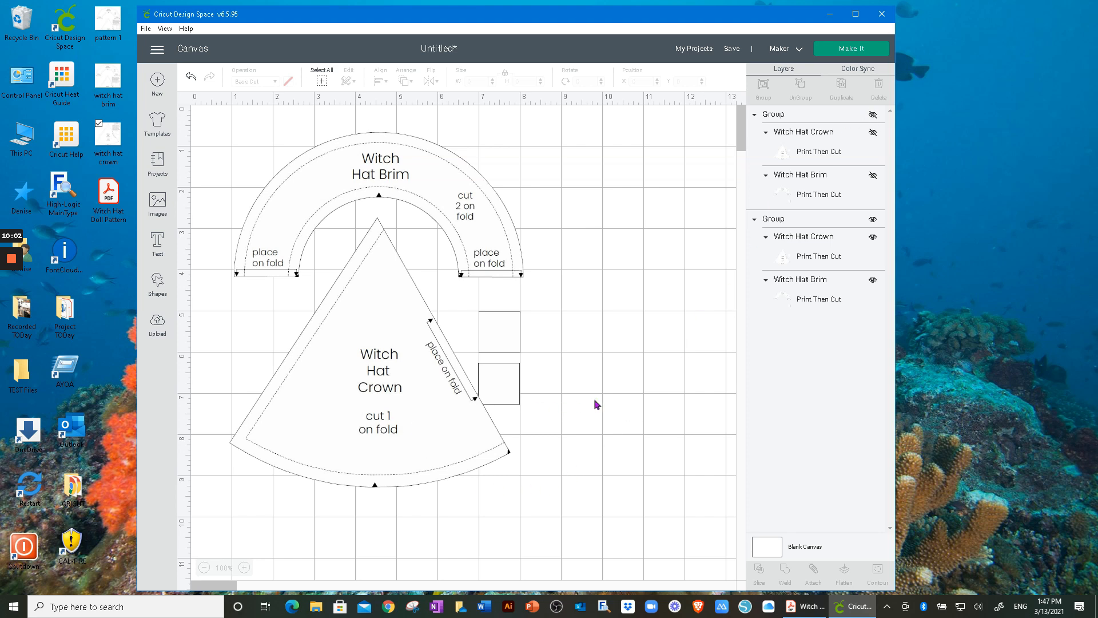
Step: Ungroup both the hidden and the visible groups into separate brim and crown layers
left_click(383, 425)
left_click(799, 87)
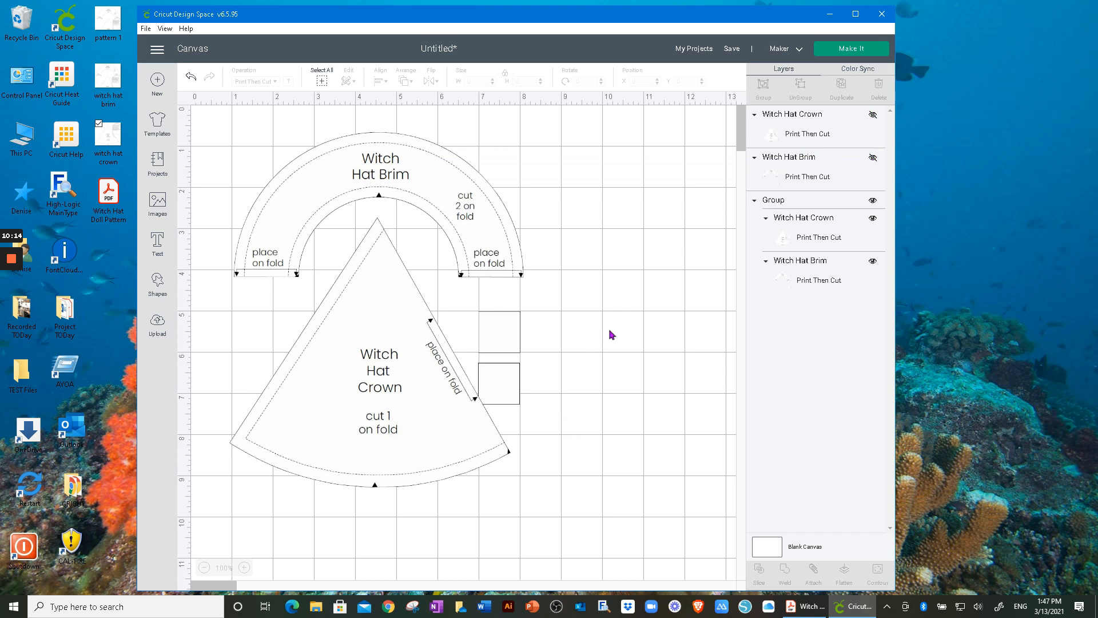
left_click(396, 411)
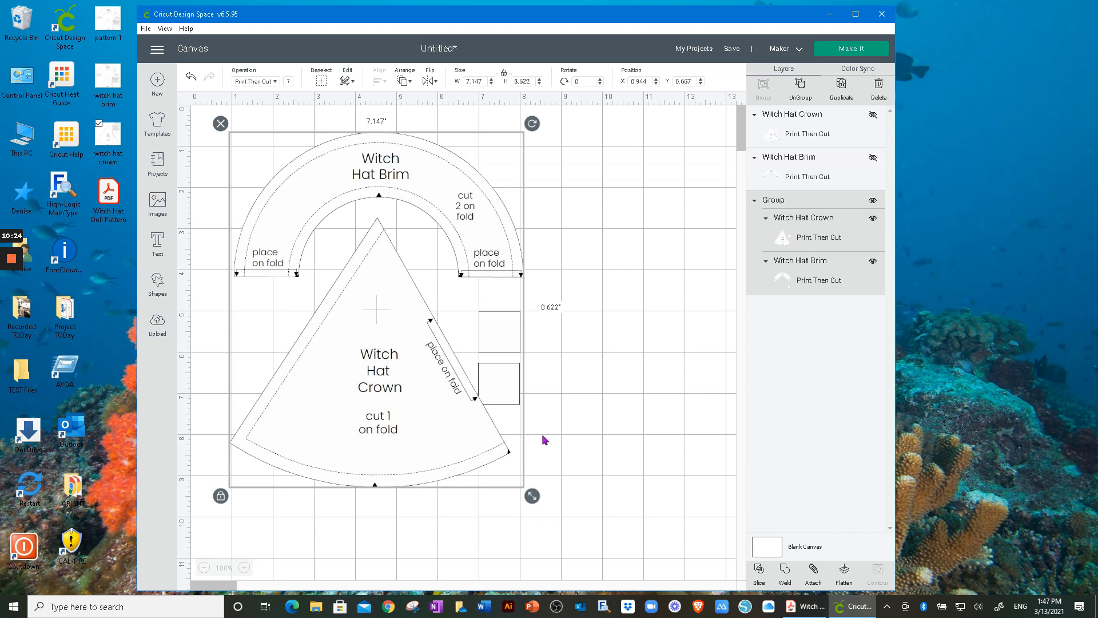
left_click(642, 402)
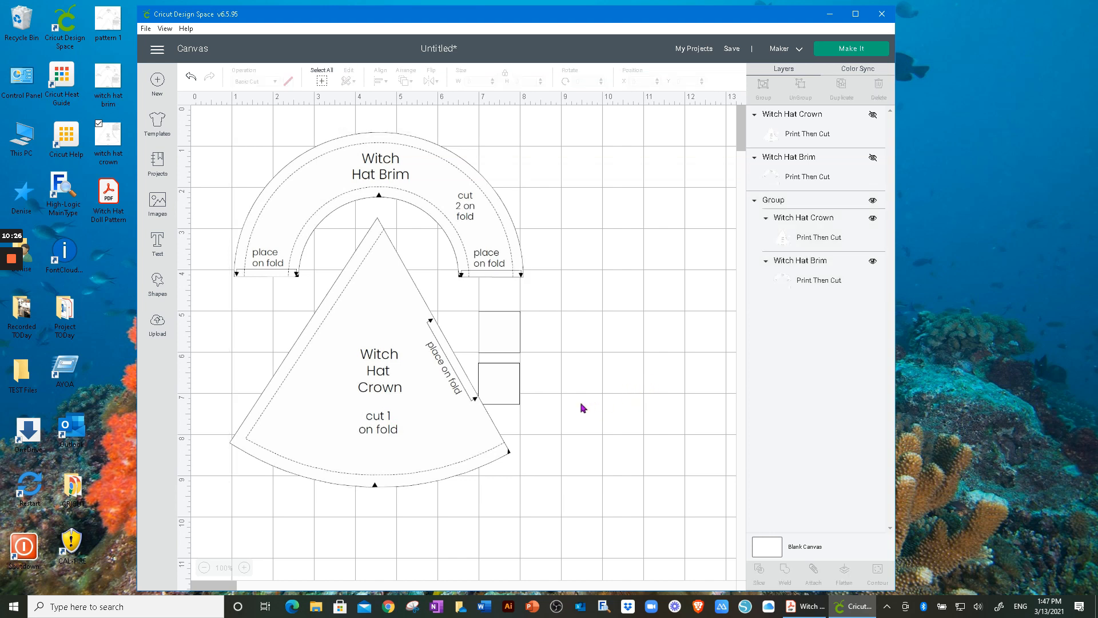
left_click(392, 406)
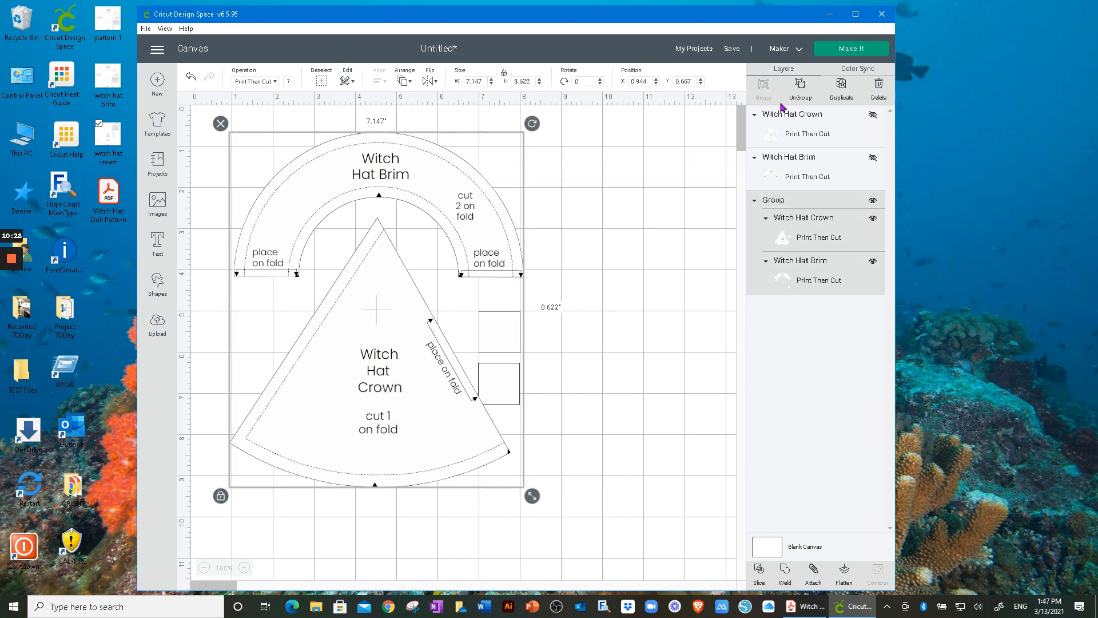
left_click(800, 86)
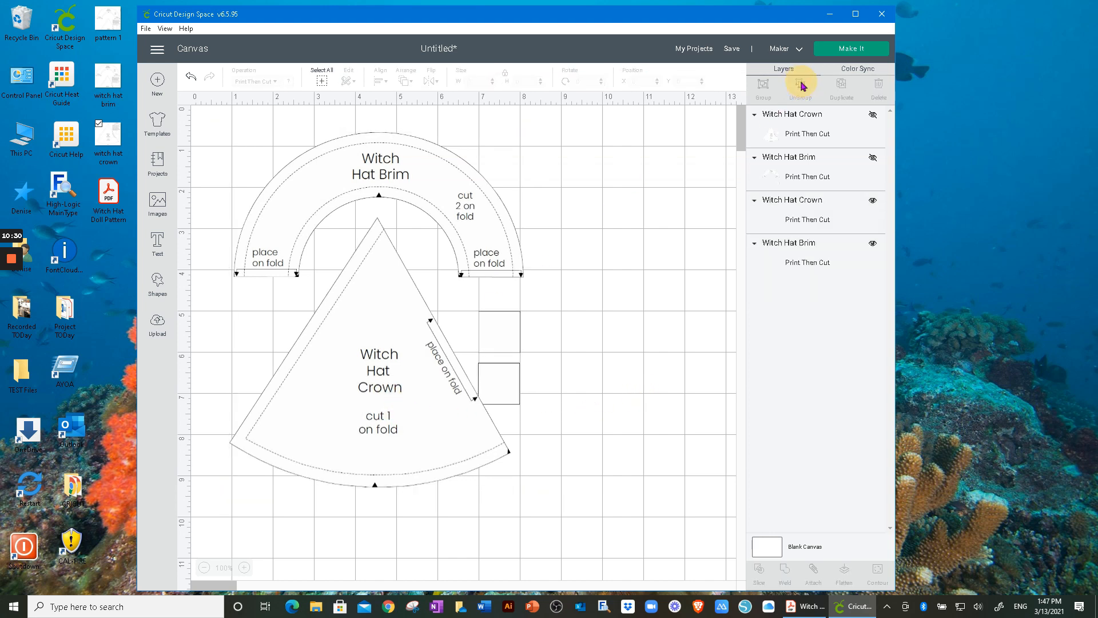
Step: Separate the visible pieces by moving the crown to about X 2.375", Y 8.827" and the brim to about X 1.985", Y 0.708"
left_click_drag(388, 397, 421, 524)
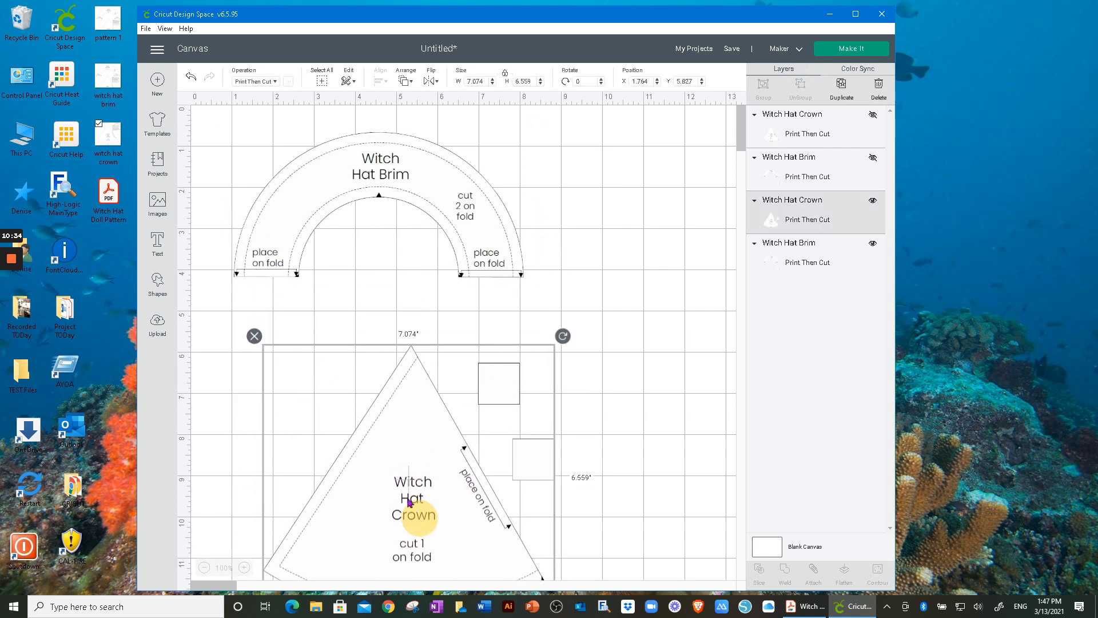
left_click_drag(406, 396, 430, 520)
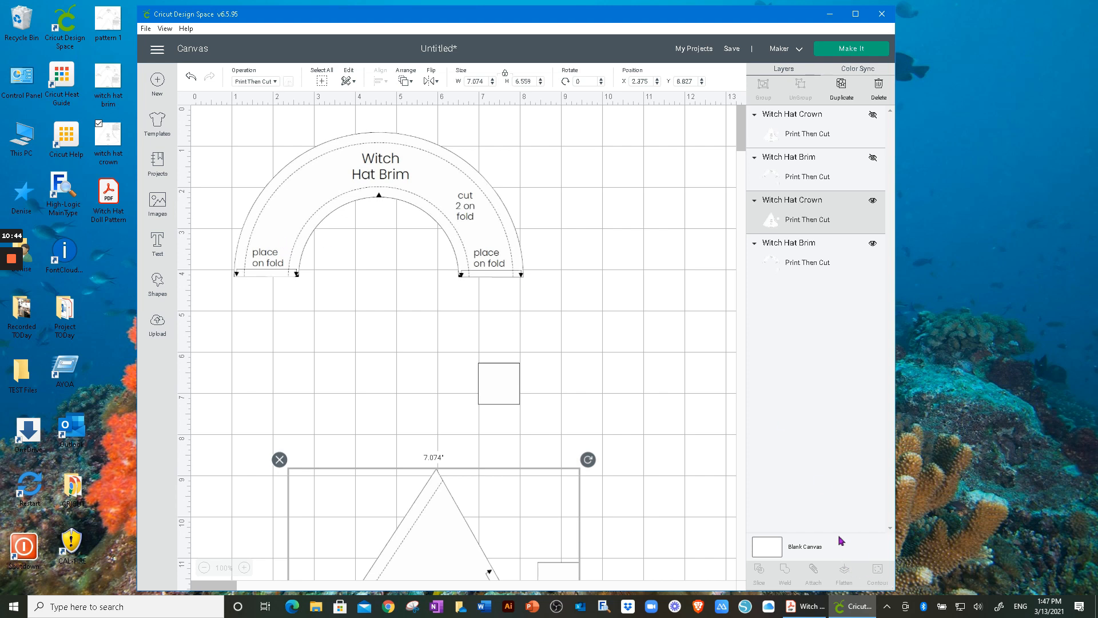
left_click(408, 172)
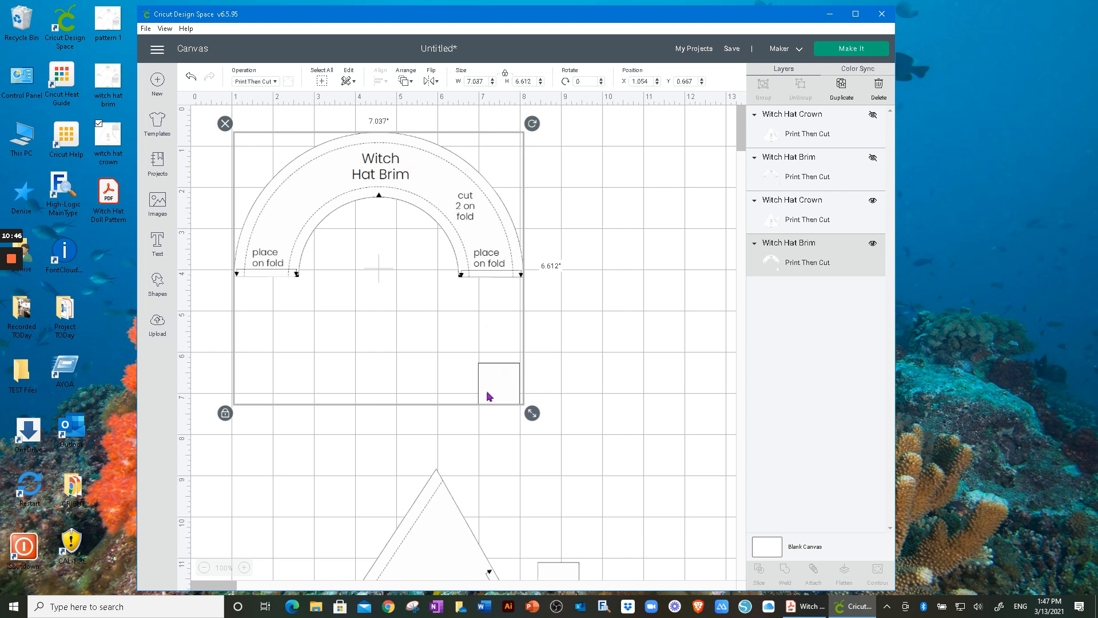
left_click_drag(408, 181, 446, 182)
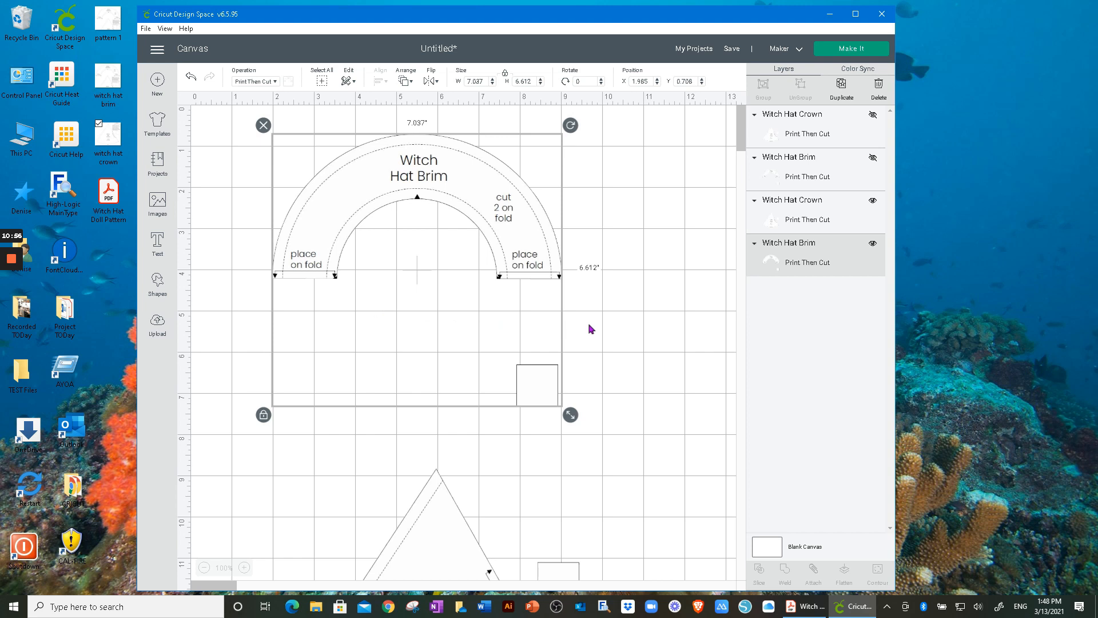
left_click(608, 328)
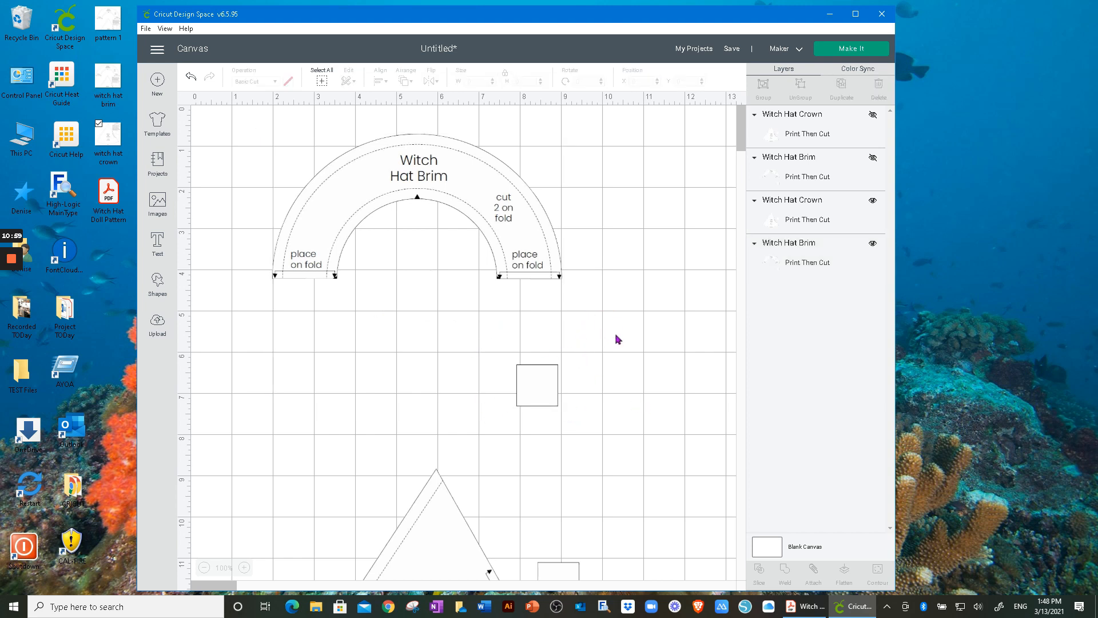
Step: Add a square covering the brim's test square, at about X 6.917", Y 5.264", and slice it with the brim
left_click(156, 283)
left_click(195, 208)
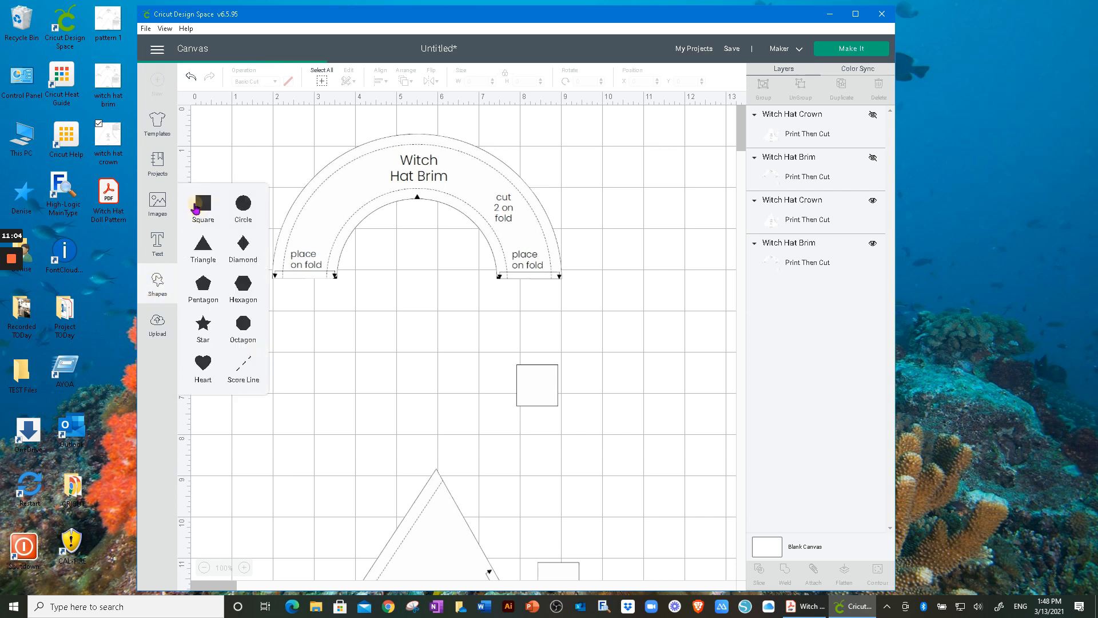
left_click_drag(317, 242, 541, 397)
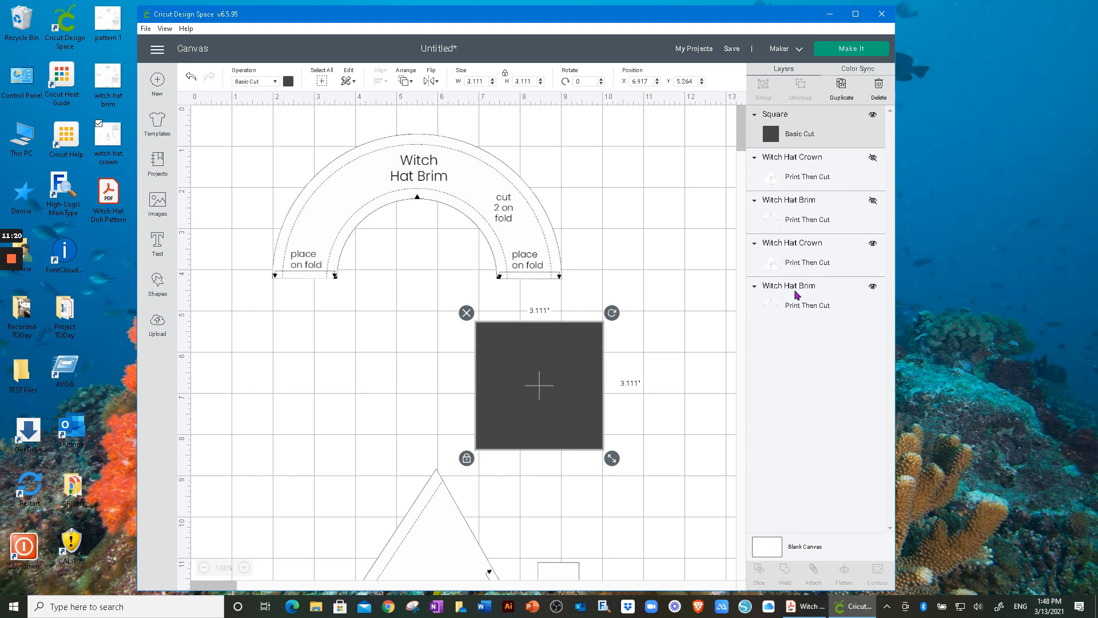
left_click(826, 297, "shift")
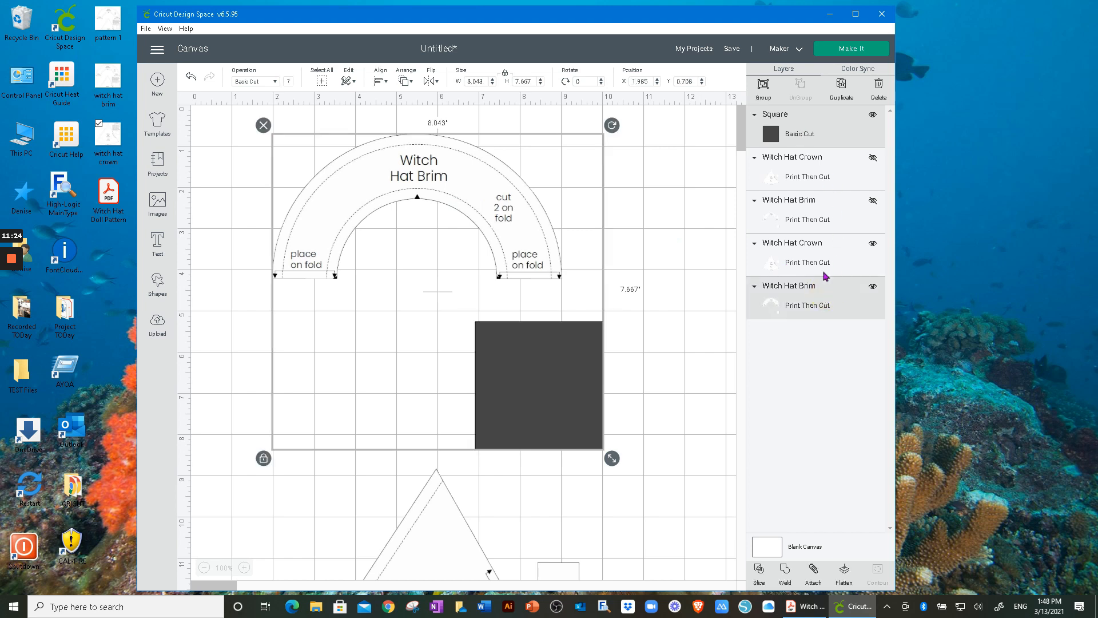
left_click(759, 571)
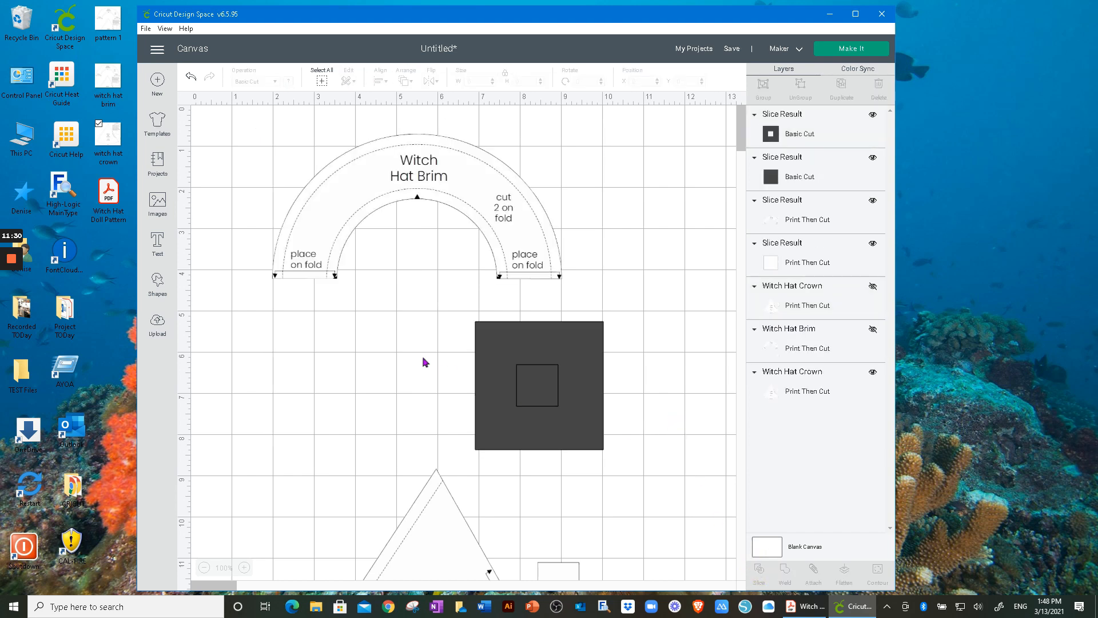
Step: Move the sliced brim to about X 1.151", Y 0.563" and delete the leftover square pieces together with the test square
mouse_move(444, 182)
left_mouse_down()
mouse_move(469, 195)
mouse_move(439, 194)
left_mouse_up()
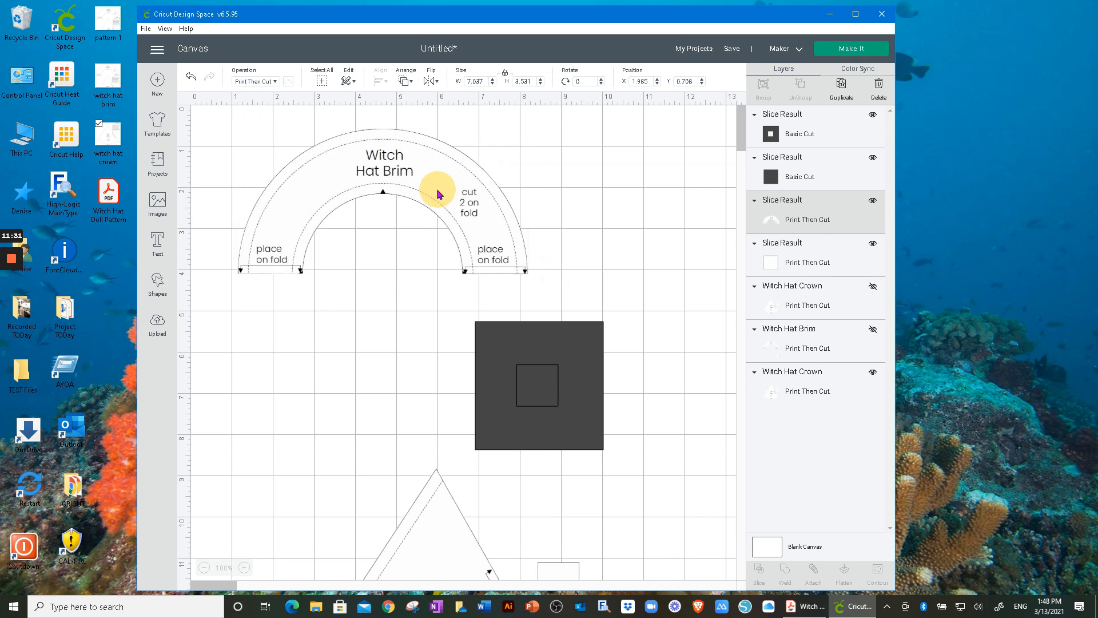
left_click(437, 319)
left_click_drag(444, 296, 646, 469)
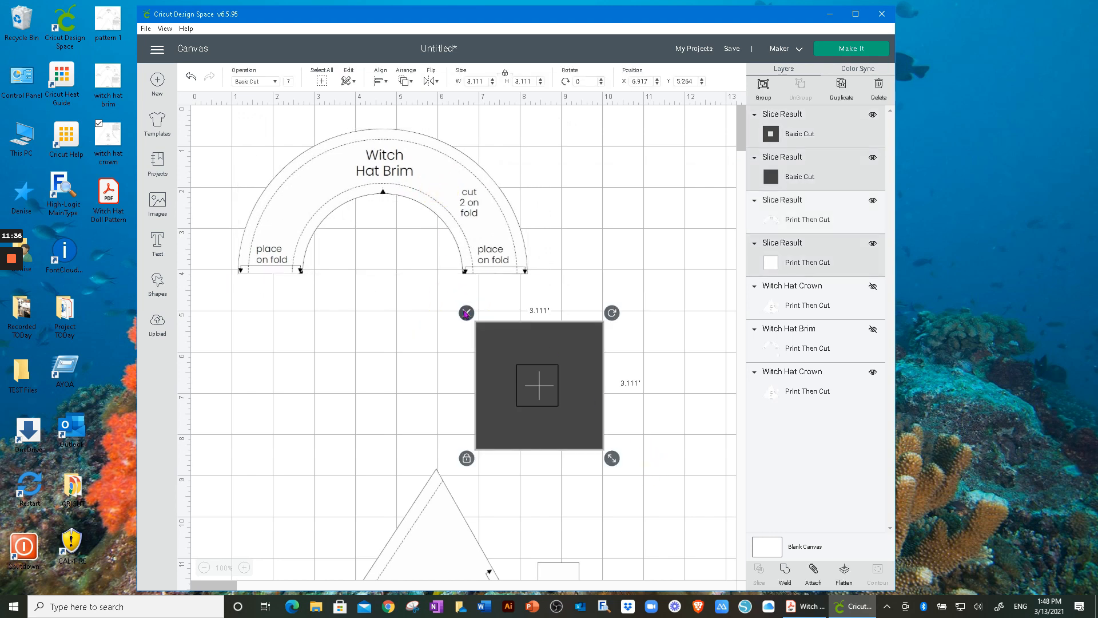
left_click(466, 313)
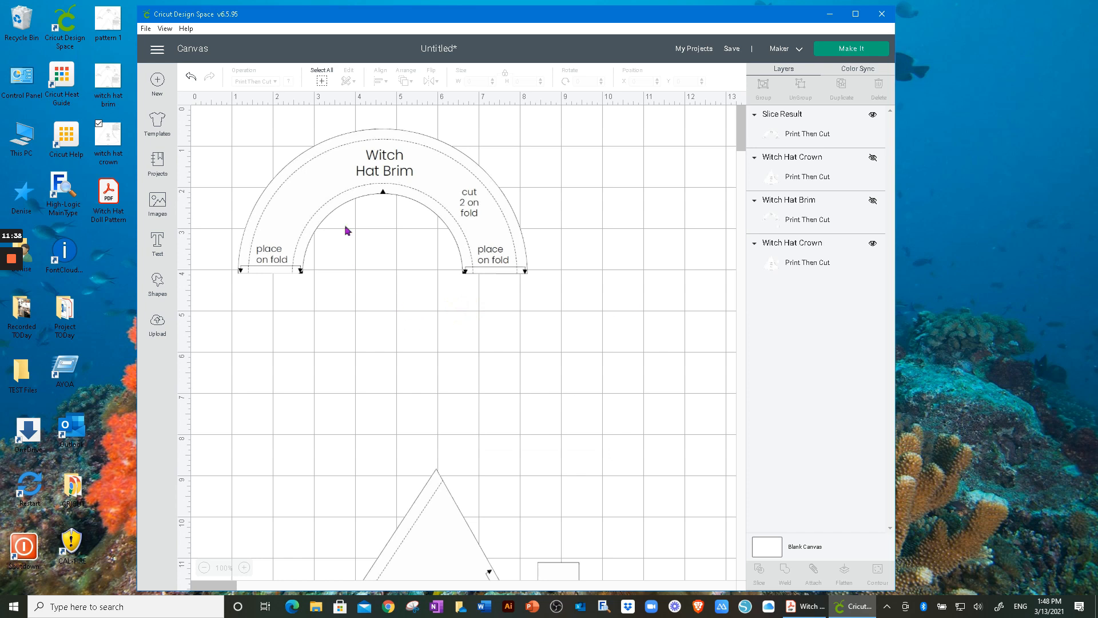
left_click(492, 228)
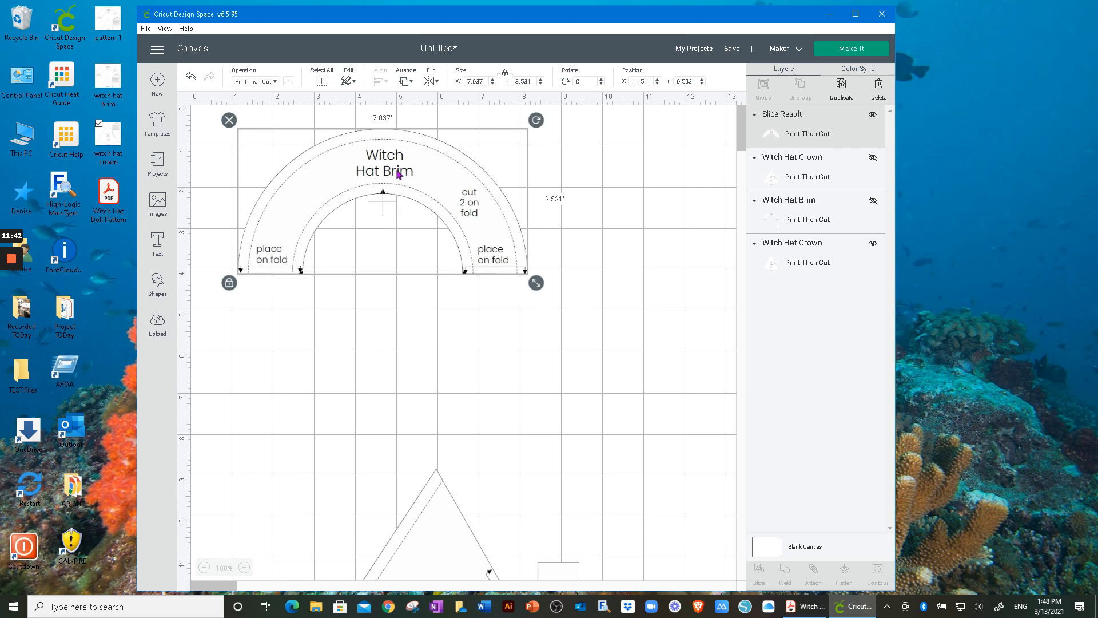
left_click(446, 337)
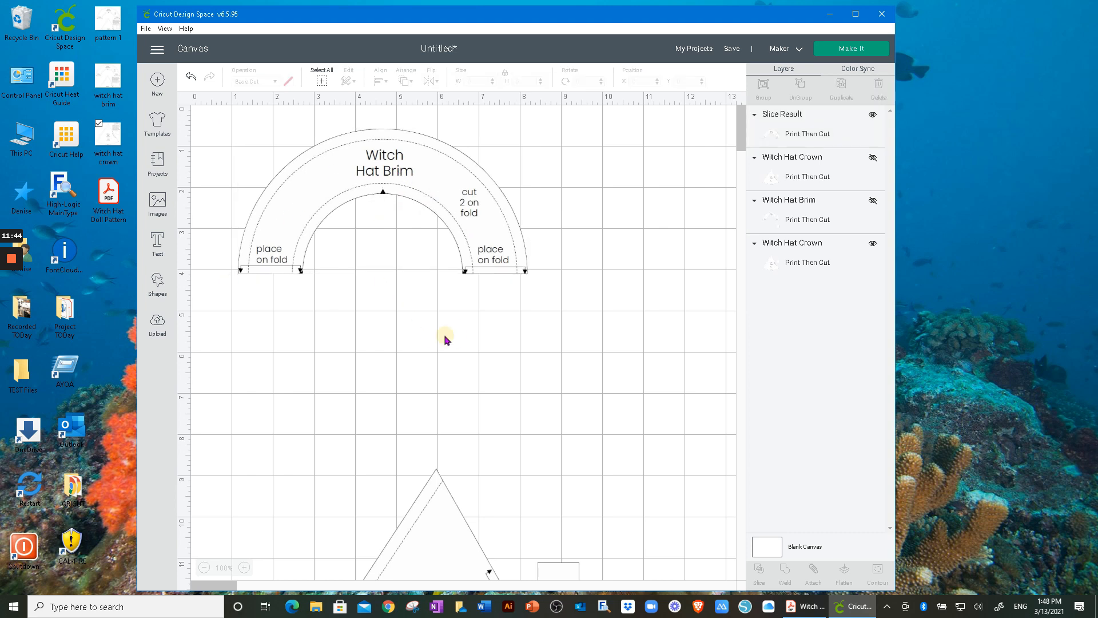
Step: Add a square covering the crown's test square, at about X 8.276", Y 9.194", and slice it with the visible crown
scroll(511, 382, "down", 4)
scroll(508, 381, "down", 2)
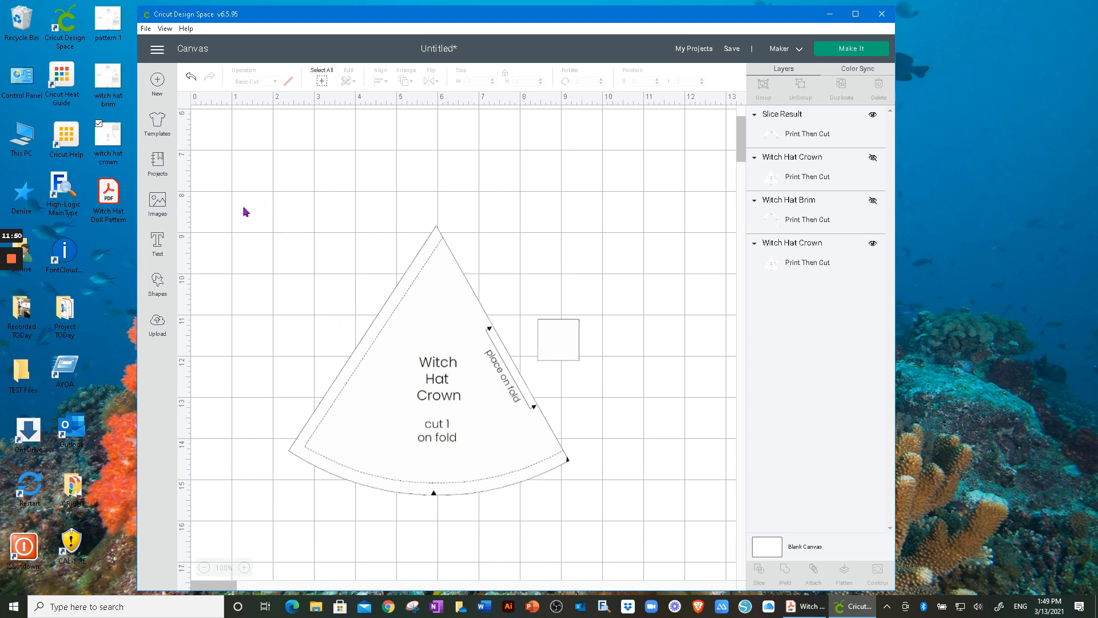
left_click(160, 281)
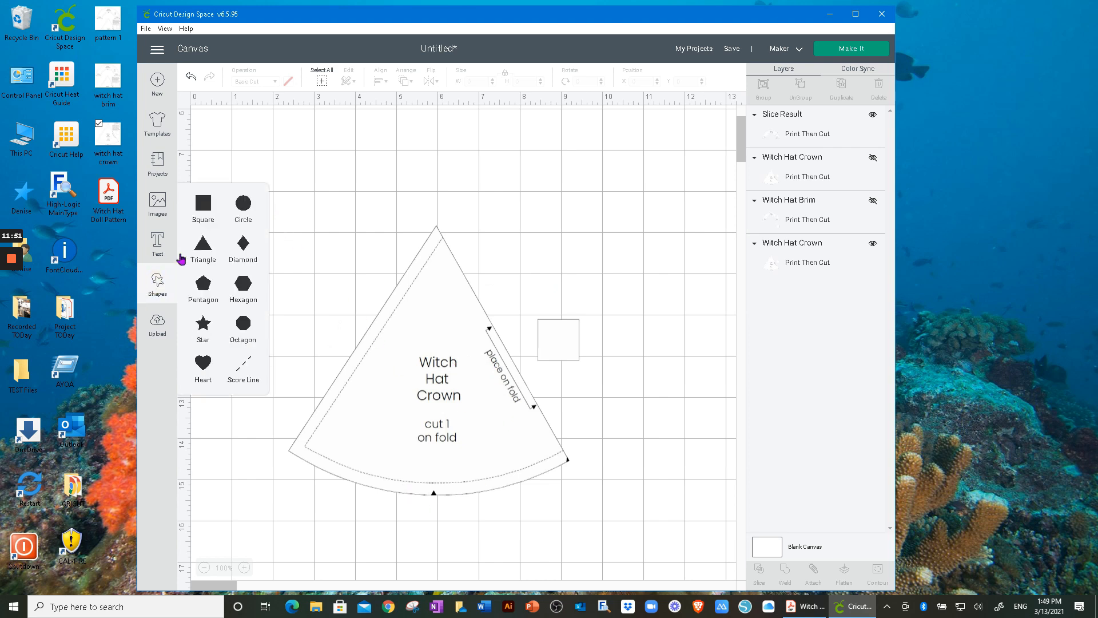
left_click(203, 207)
left_click_drag(275, 184, 610, 300)
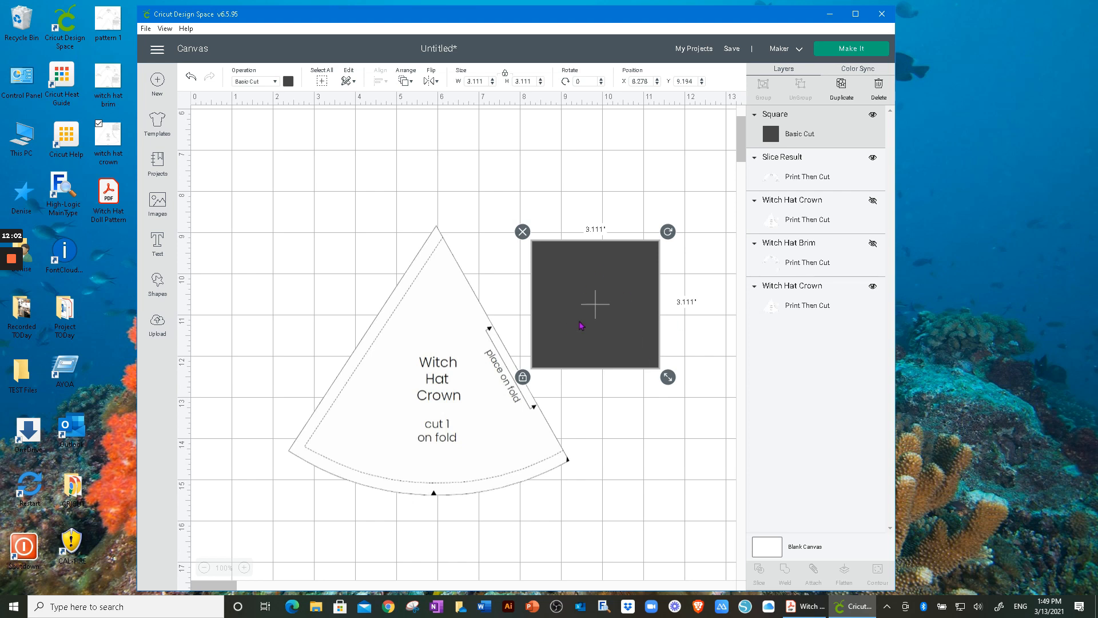
left_click(809, 301, "shift")
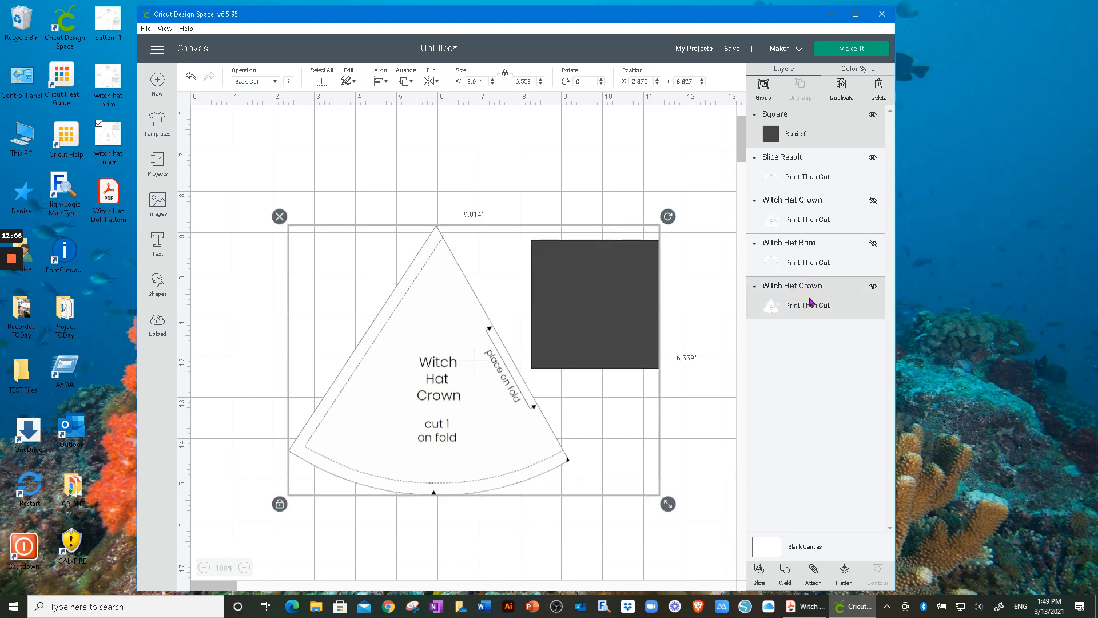
left_click(758, 570)
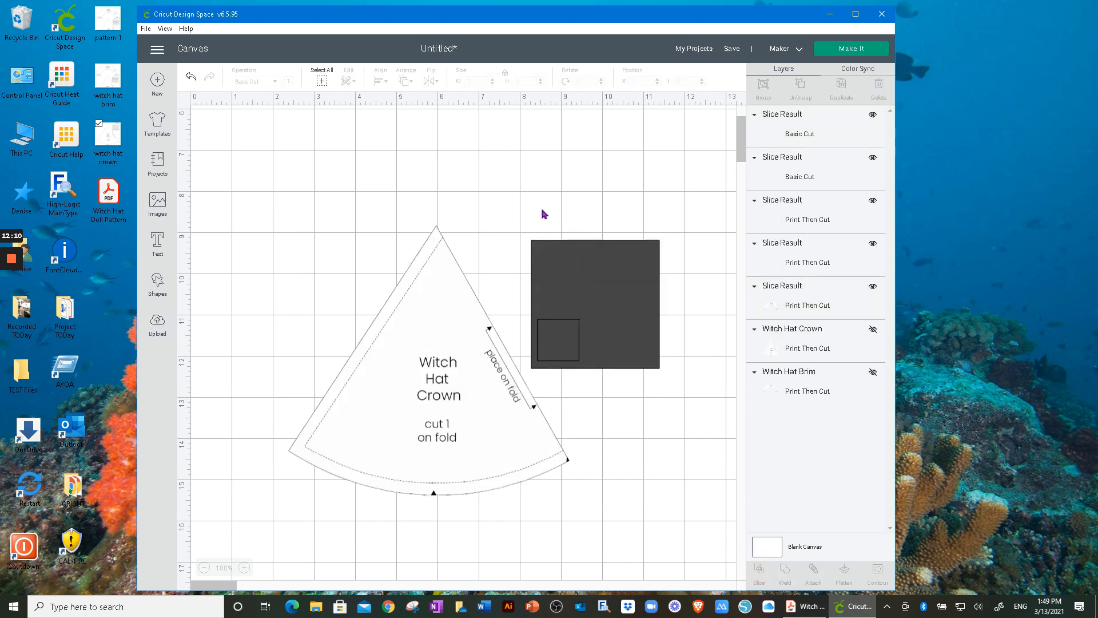
Step: Move the sliced crown to about X 0", Y 8.146" and delete the leftover square pieces together with its test square
left_click_drag(431, 314, 333, 286)
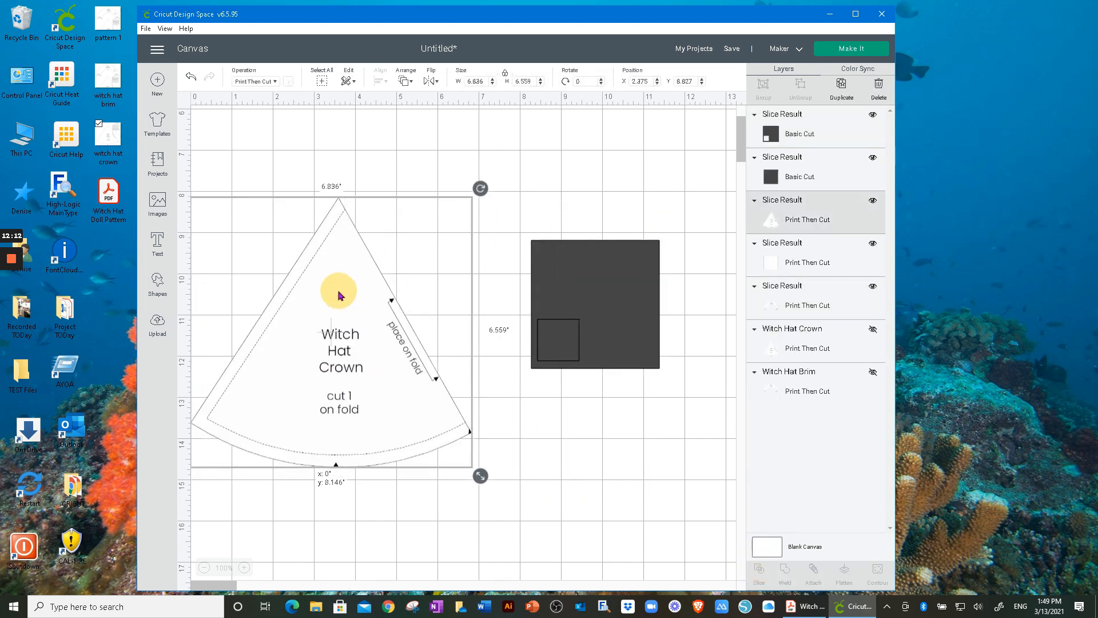
left_click(662, 424)
left_click_drag(672, 412, 497, 220)
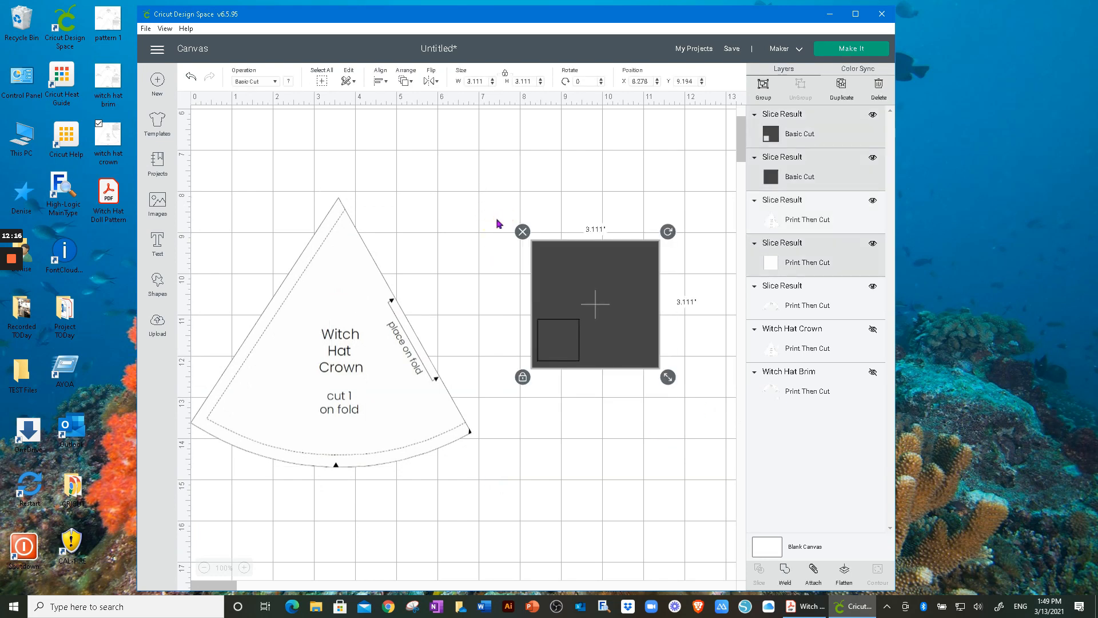
left_click(522, 231)
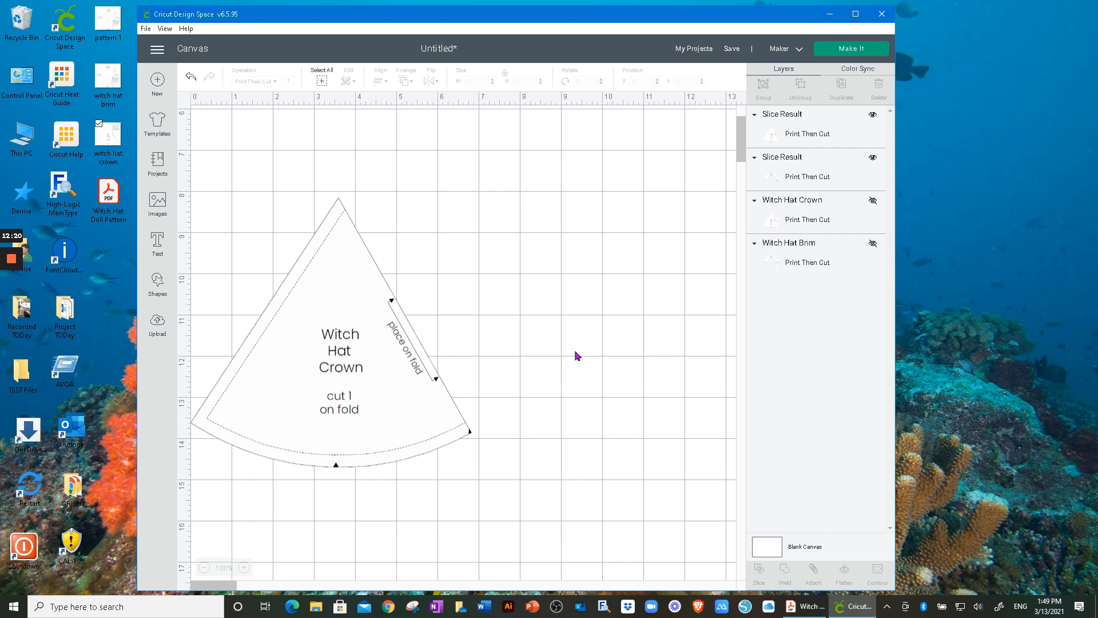
Step: Move the crown well below the brim, to about X 2.75", Y 11.924"
scroll(570, 388, "up", 5)
left_click(324, 527)
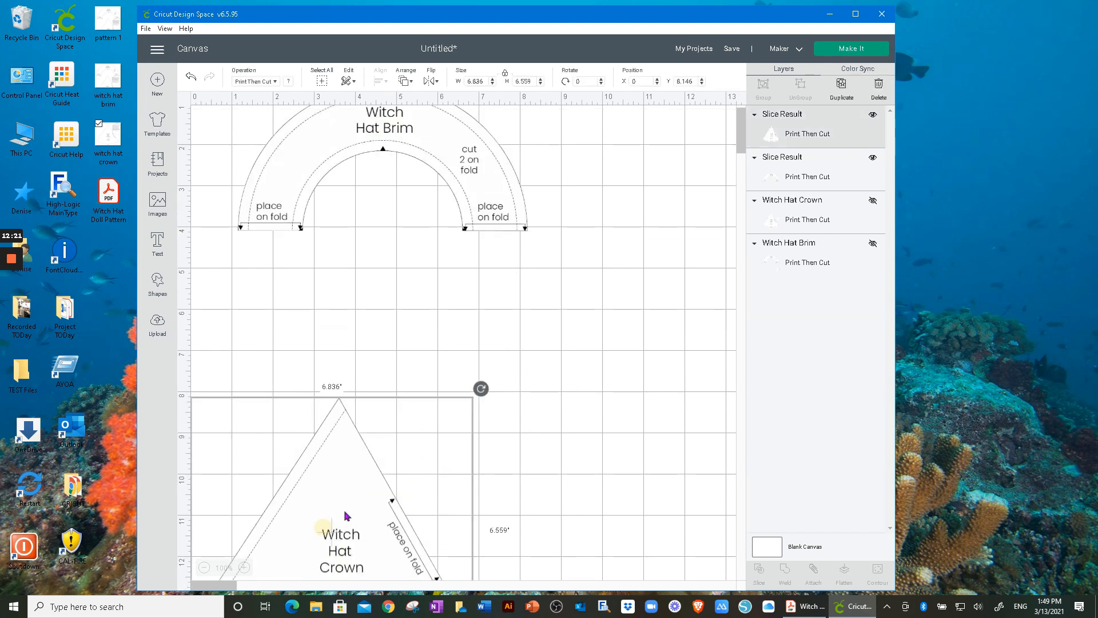
left_click_drag(345, 515, 398, 387)
scroll(525, 427, "up", 1)
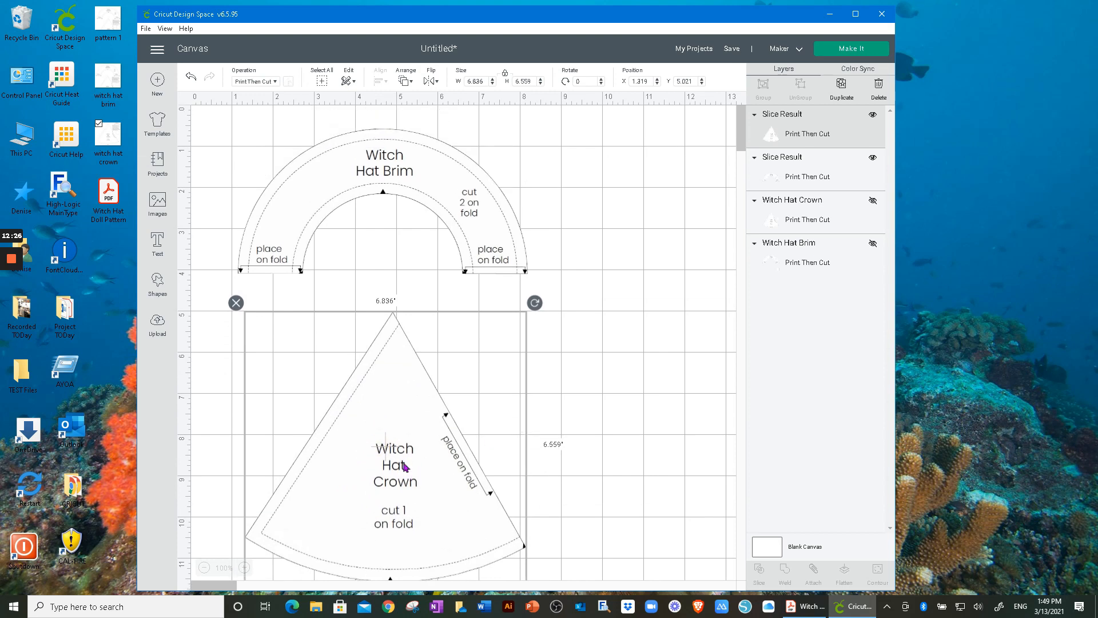
left_click_drag(388, 384, 466, 439)
scroll(466, 439, "down", 5)
left_click_drag(460, 272, 443, 503)
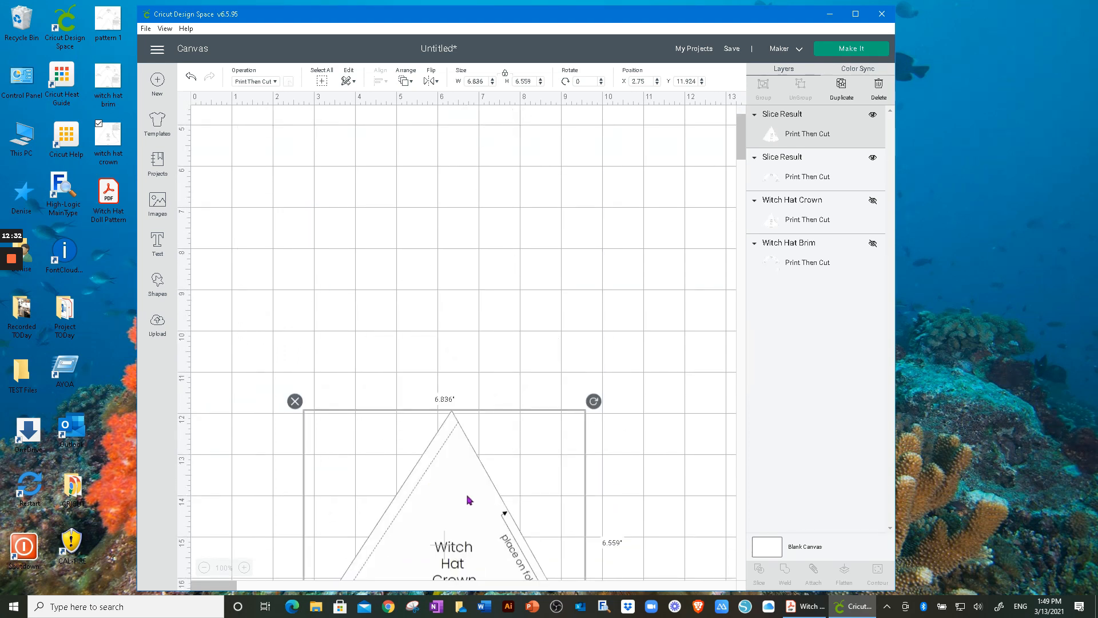
scroll(468, 500, "up", 5)
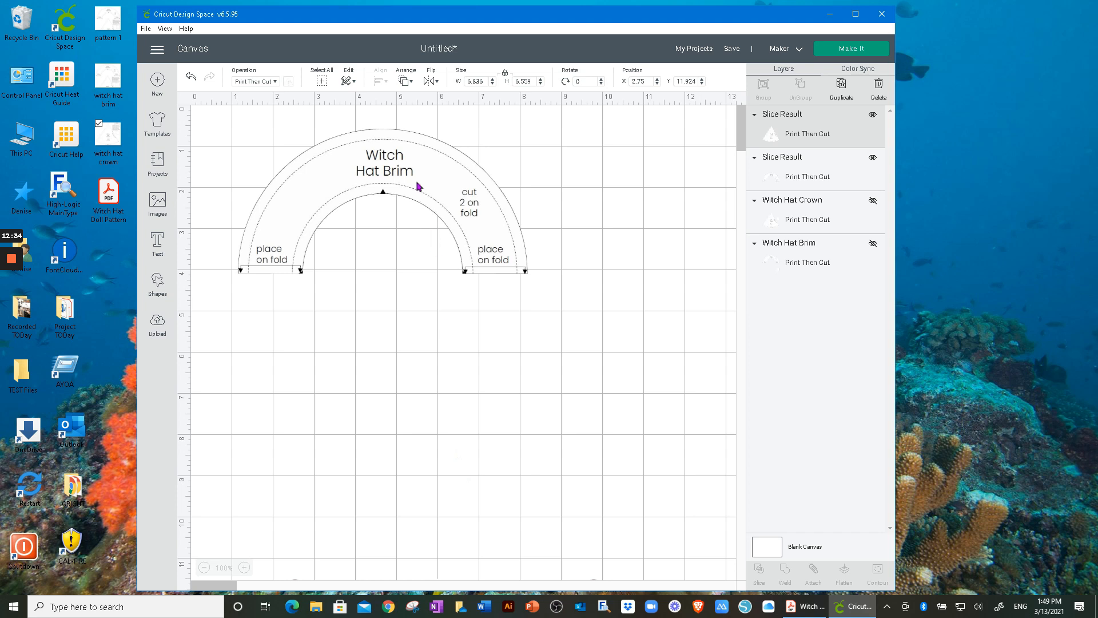
Step: Move the visible brim to about X 2.998", Y 0.792" and duplicate it
left_click_drag(424, 194, 500, 203)
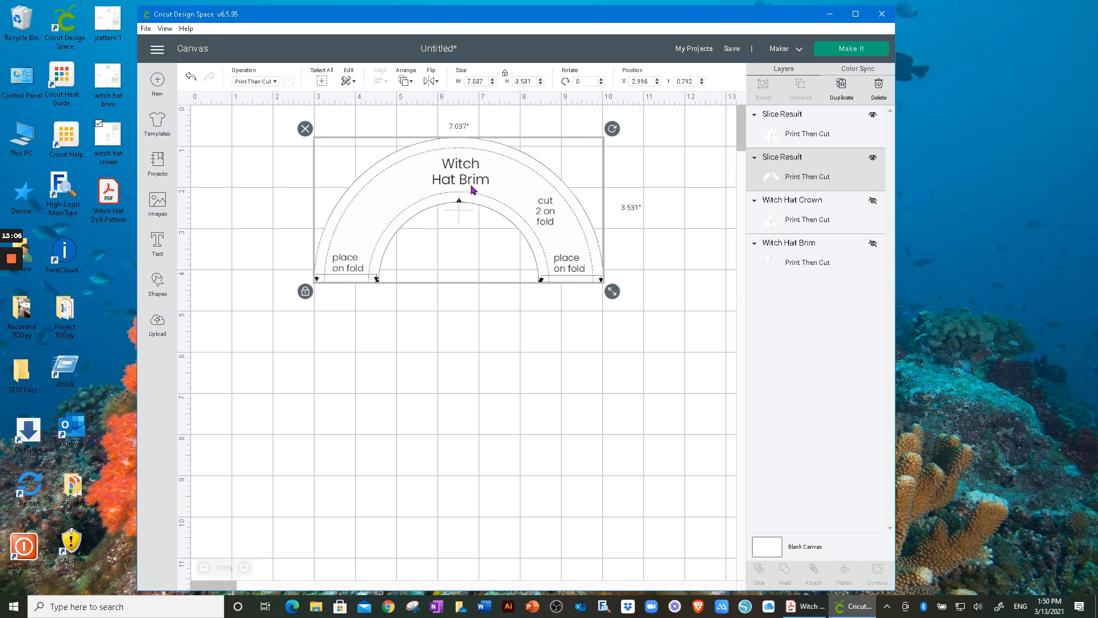
left_click(841, 87)
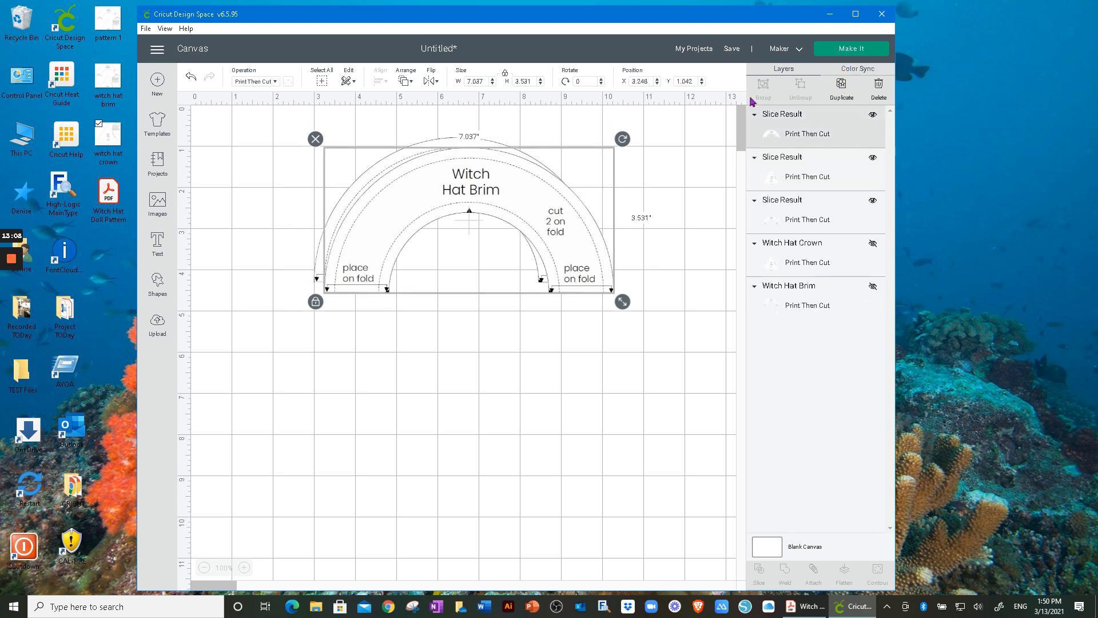
Step: Flip the brim copy vertically and place it directly below the original, at about X 2.998", Y 4.32", to form a ring
left_click(432, 83)
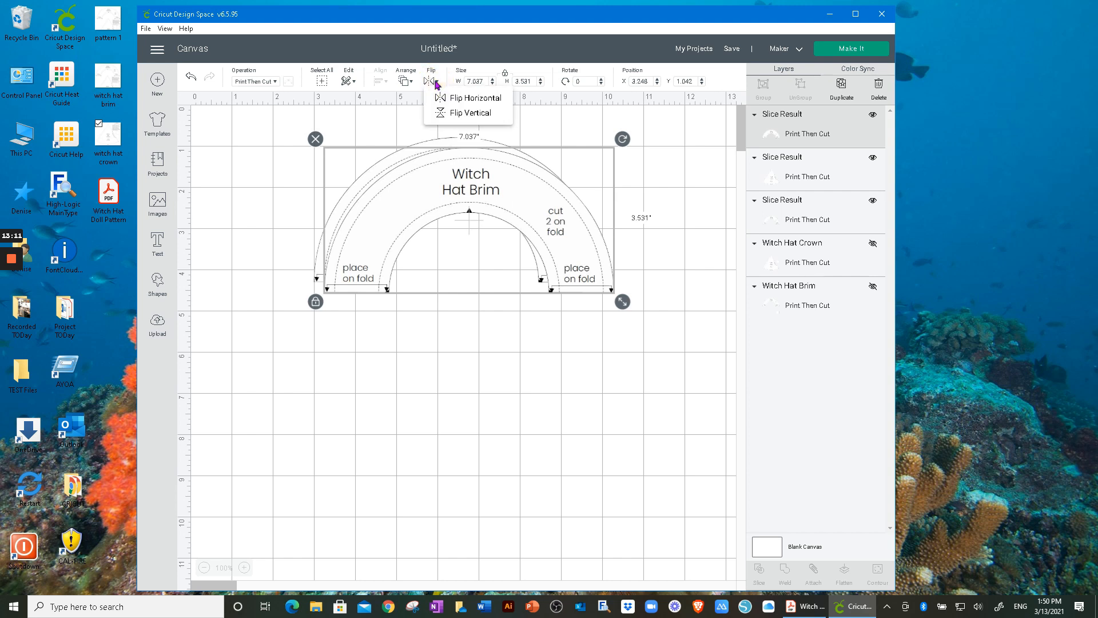
left_click(456, 119)
left_click_drag(492, 256, 479, 391)
left_click(658, 407)
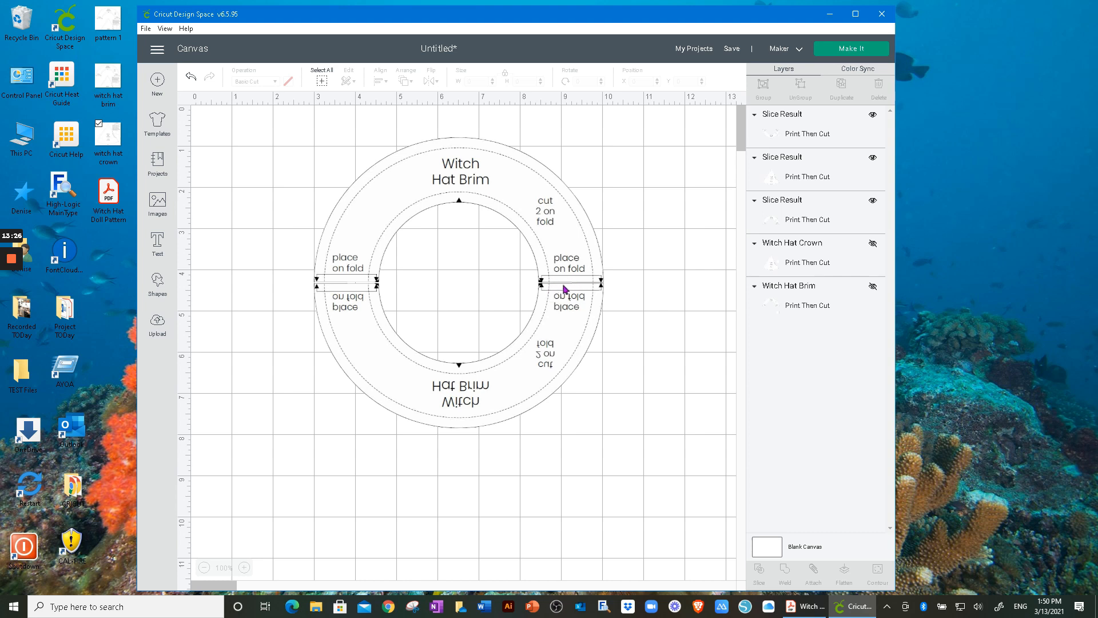
Step: Try to weld the two brim halves into one ring
left_click_drag(661, 380, 503, 225)
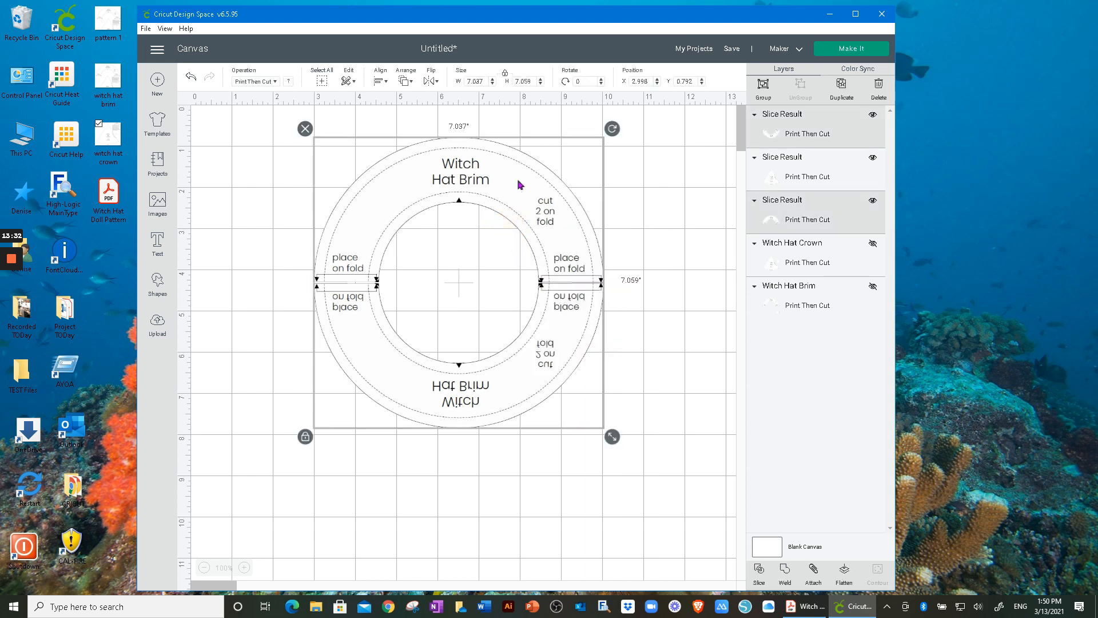
left_click(785, 569)
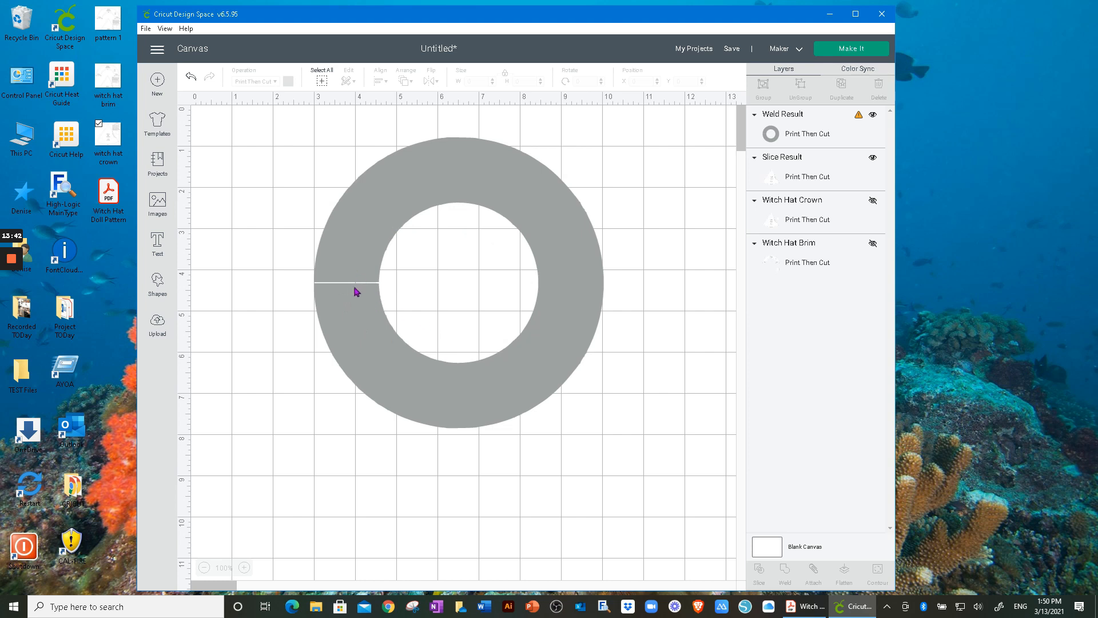
left_click(189, 79)
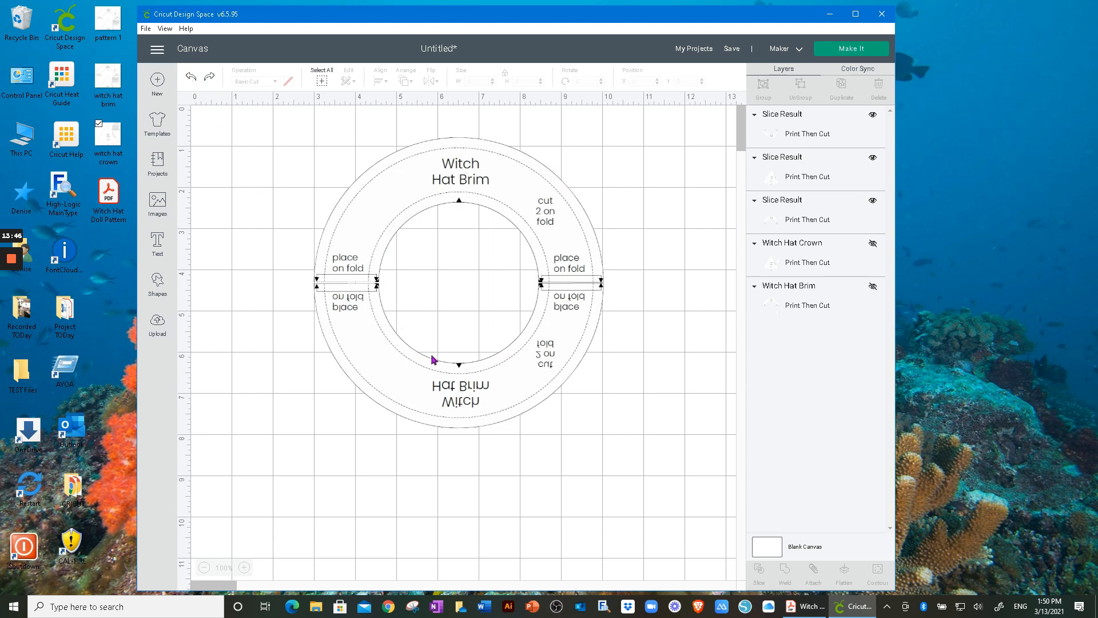
Step: Nudge the flipped brim half up to about Y 4.306" and try welding both halves again
left_click(454, 404)
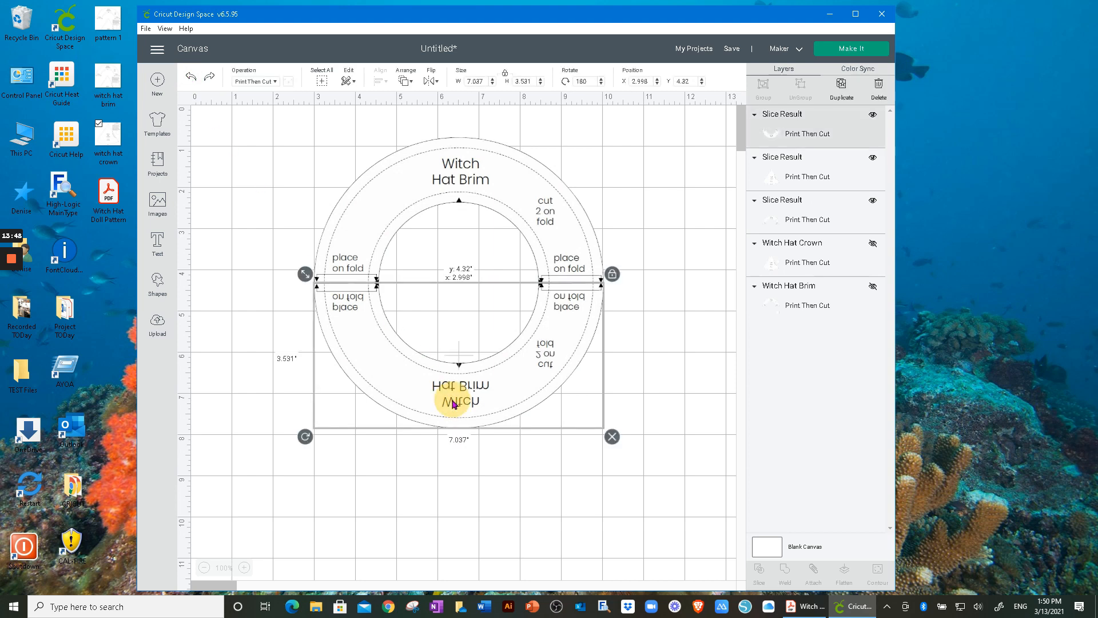
left_click_drag(454, 405, 453, 404)
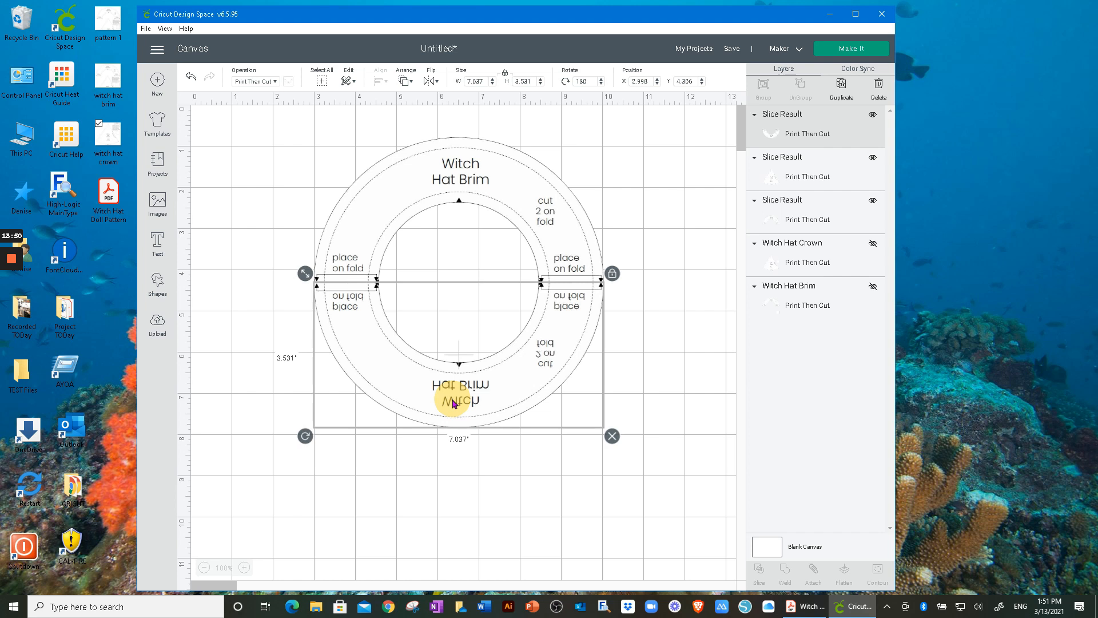
left_click(668, 366)
left_click_drag(652, 372, 490, 242)
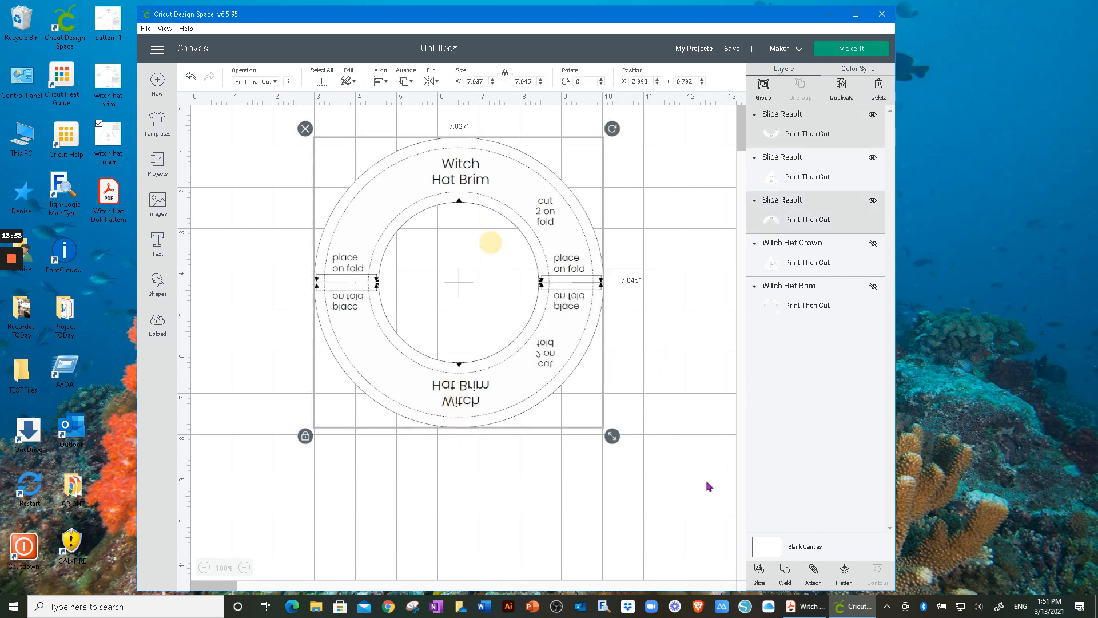
left_click(783, 569)
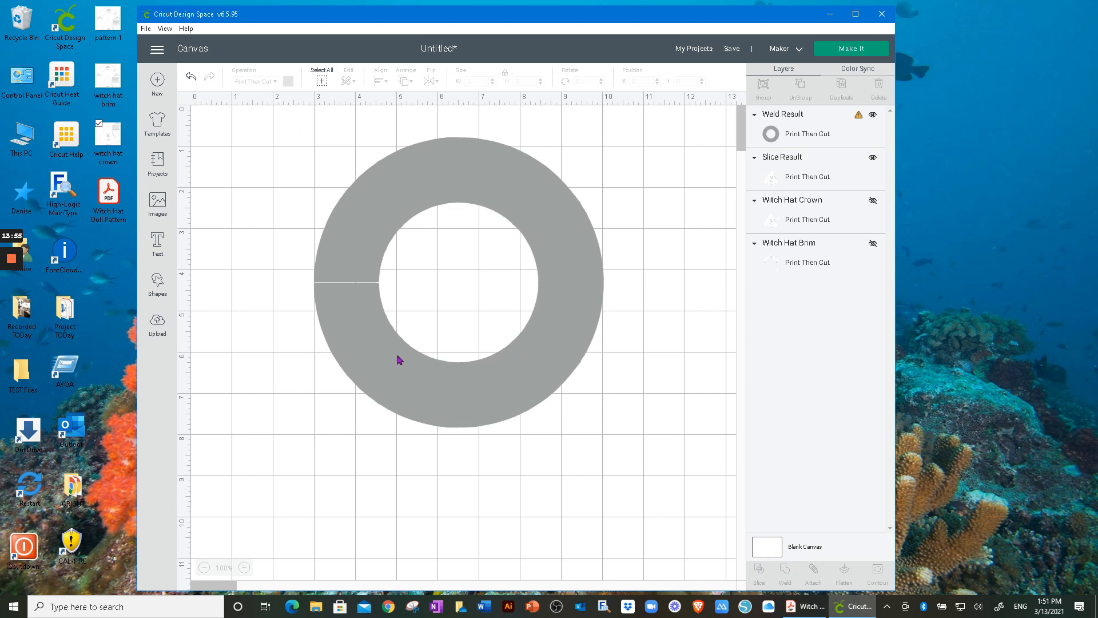
left_click(189, 77)
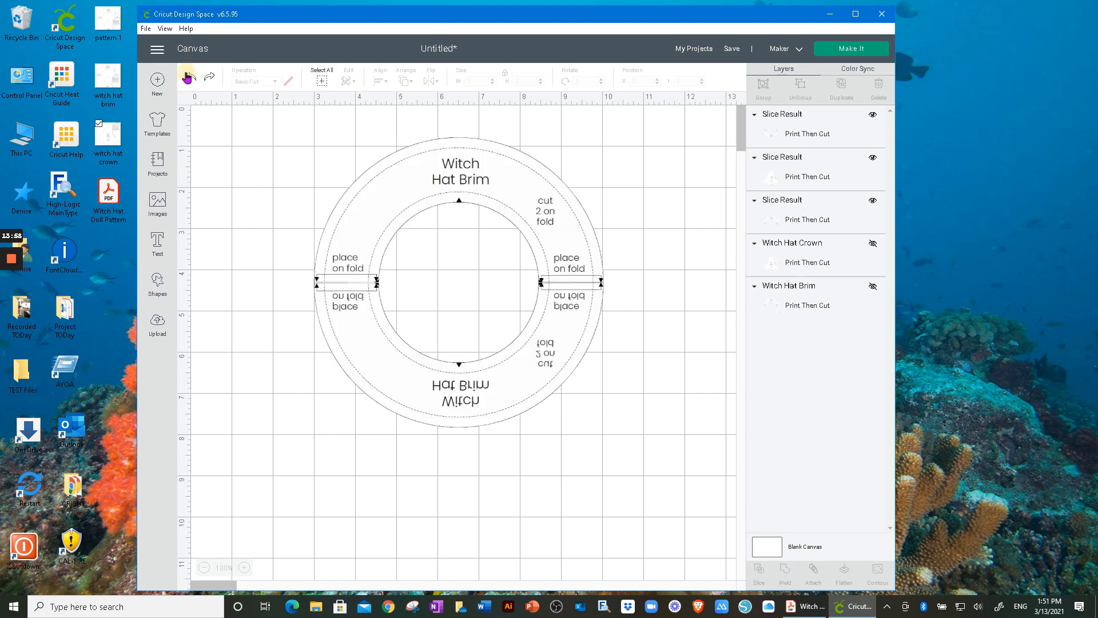
Step: Move the flipped brim half slightly further up so both halves overlap into a ring about 7.003" high
left_click(451, 392)
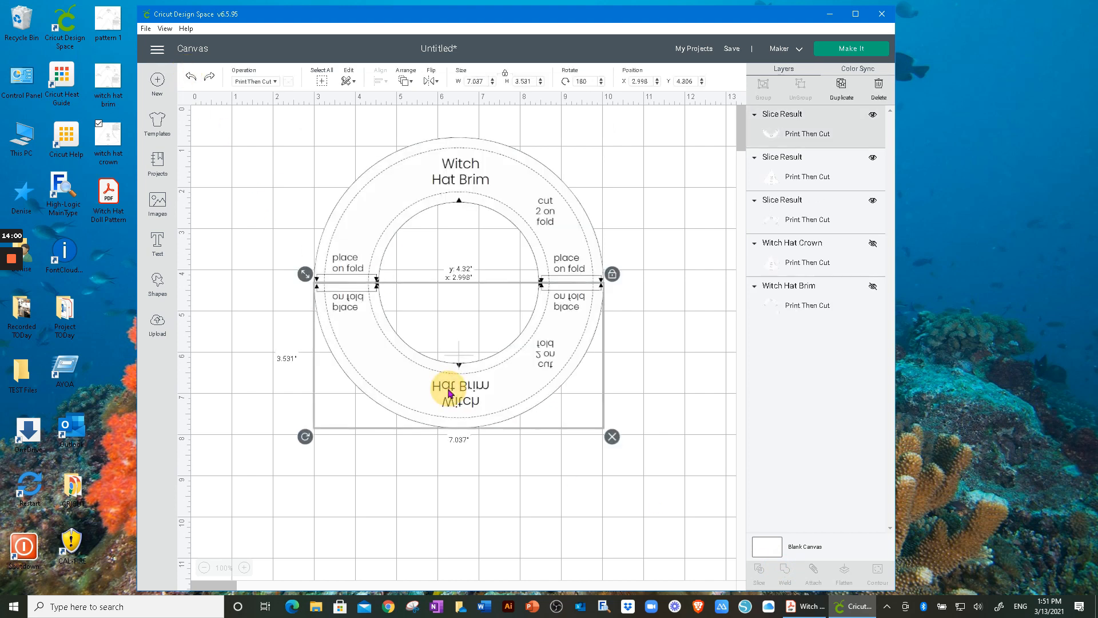
left_click_drag(450, 390, 450, 388)
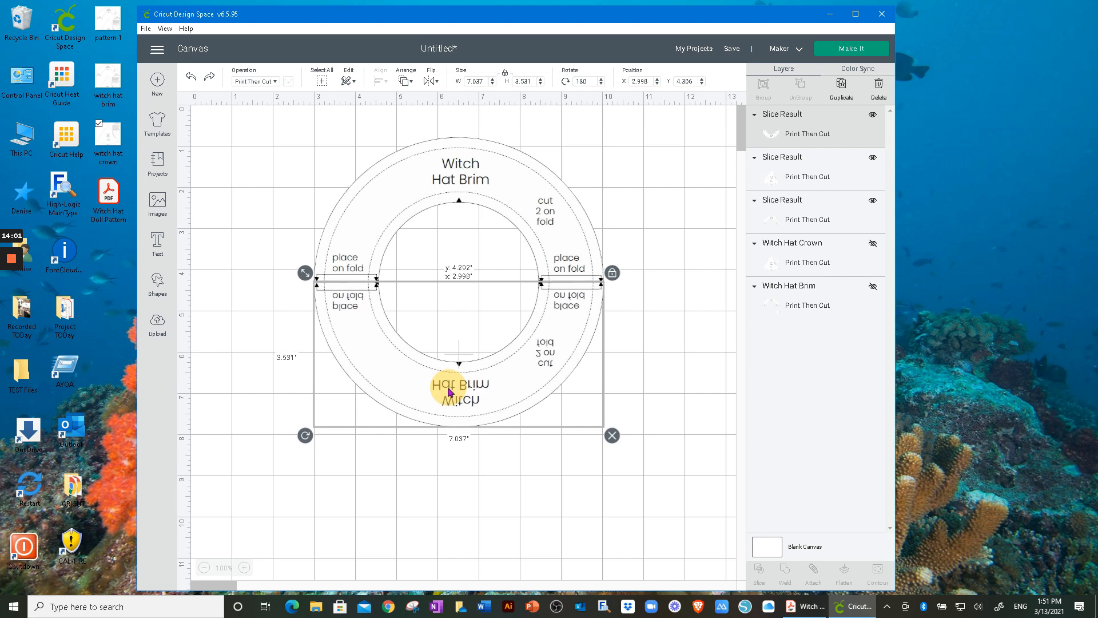
left_click(569, 472)
Step: Try to weld the overlapping brim halves to check the joint for a gap
left_click_drag(629, 359, 513, 241)
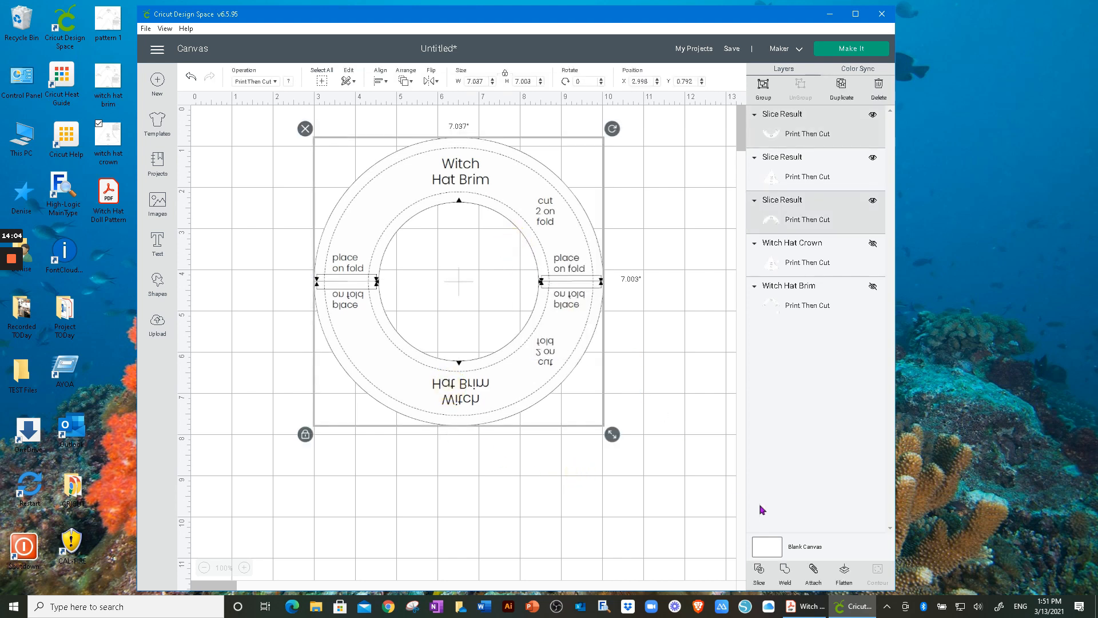
left_click(785, 571)
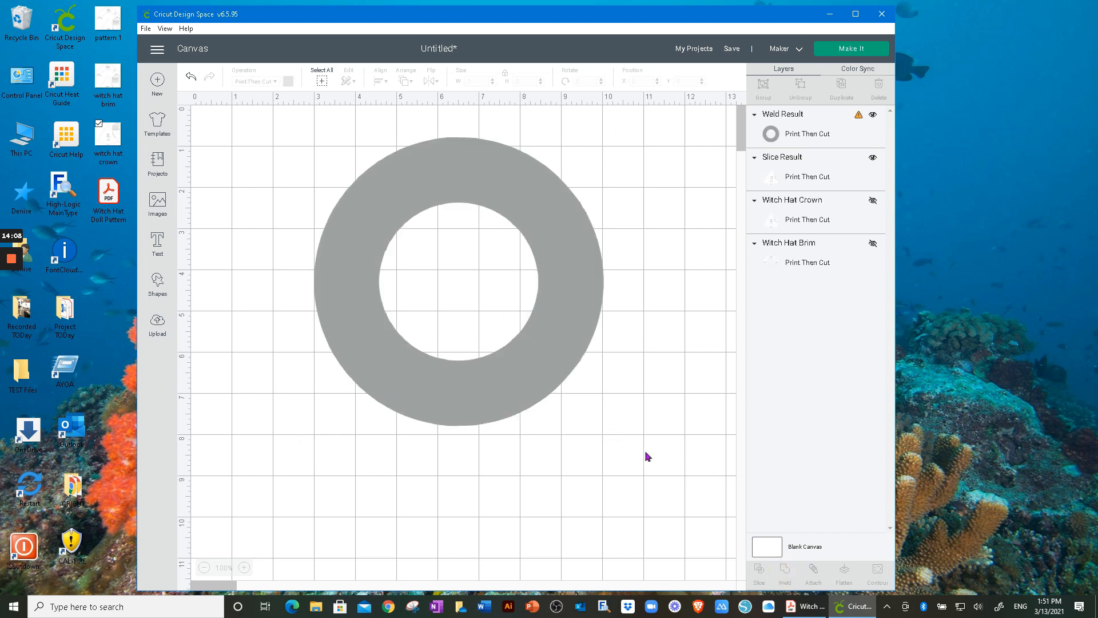
left_click(190, 76)
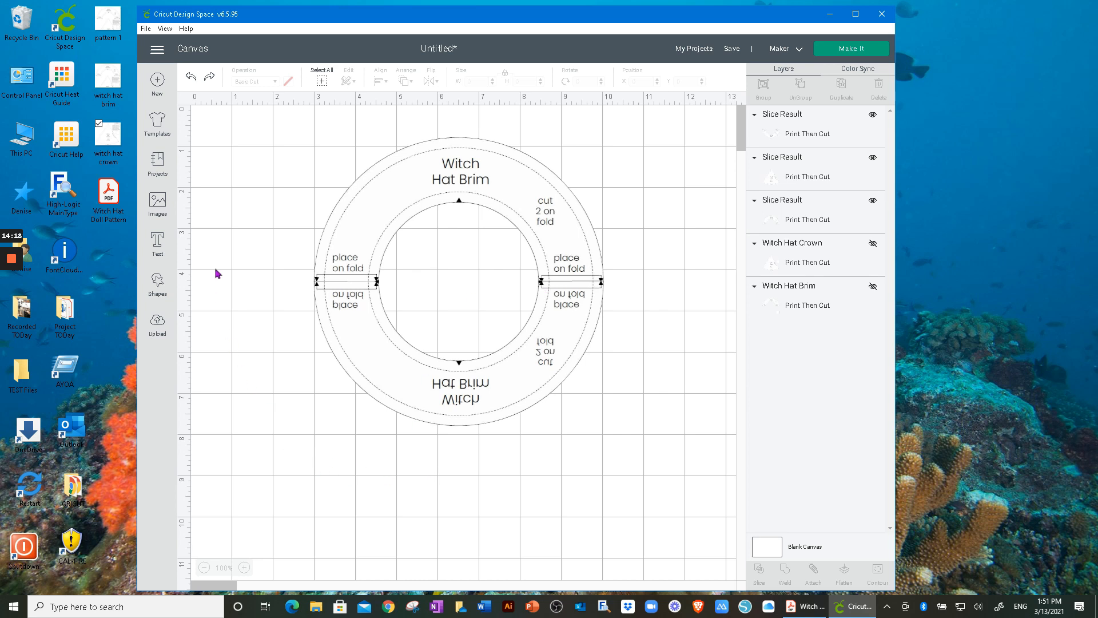
Step: Group the two brim halves and move the group to about X 2.36", Y 0.306"
left_click(221, 206)
left_click_drag(239, 151, 455, 366)
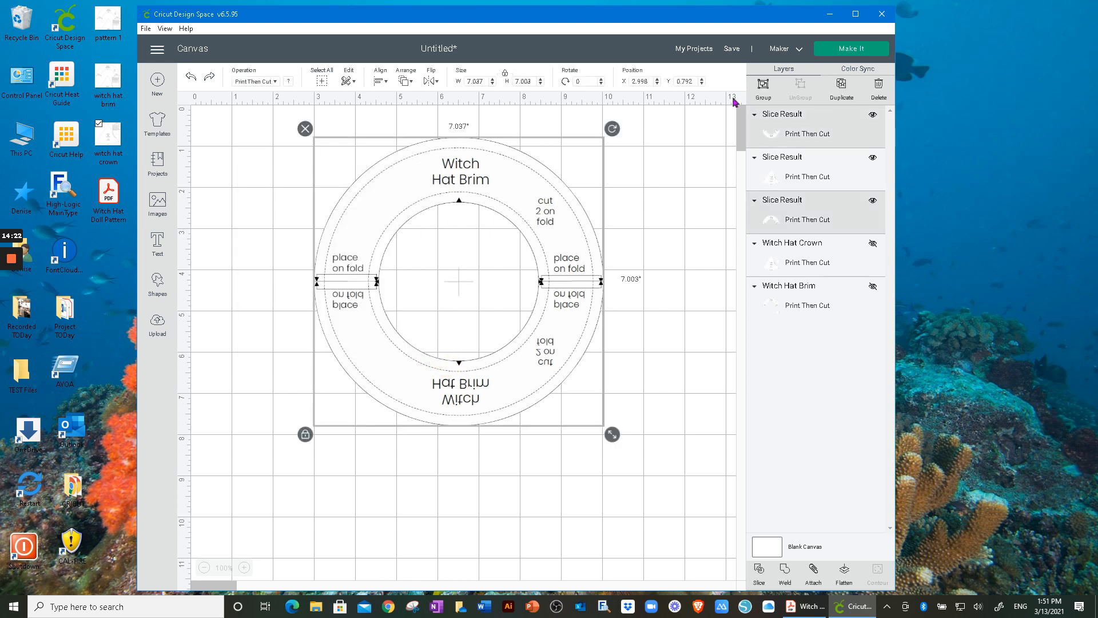
left_click(763, 86)
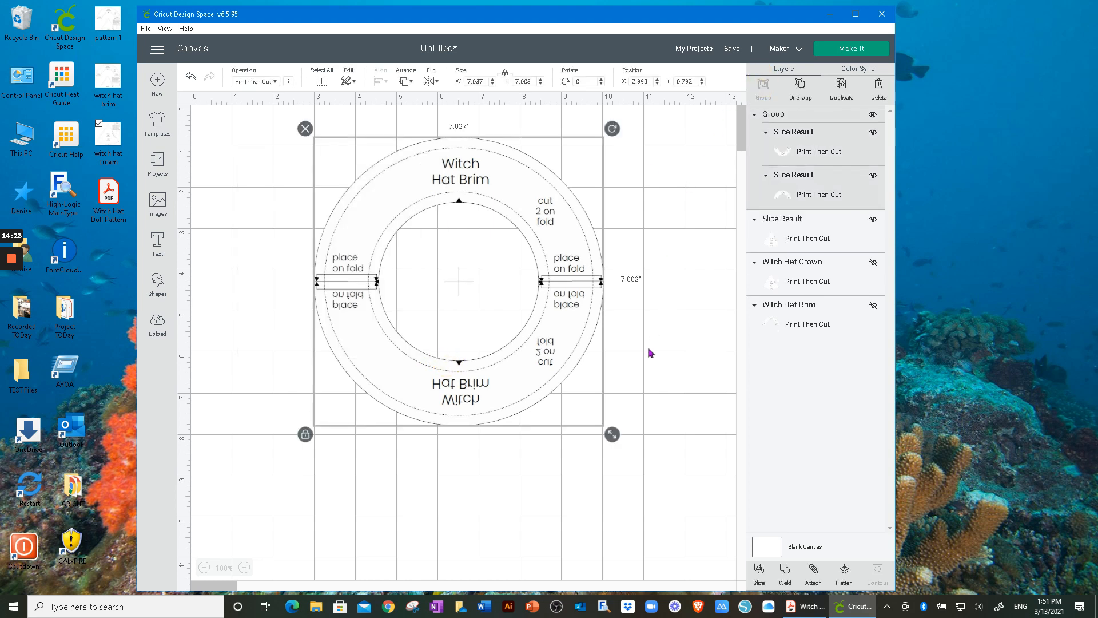
left_click_drag(540, 365, 526, 348)
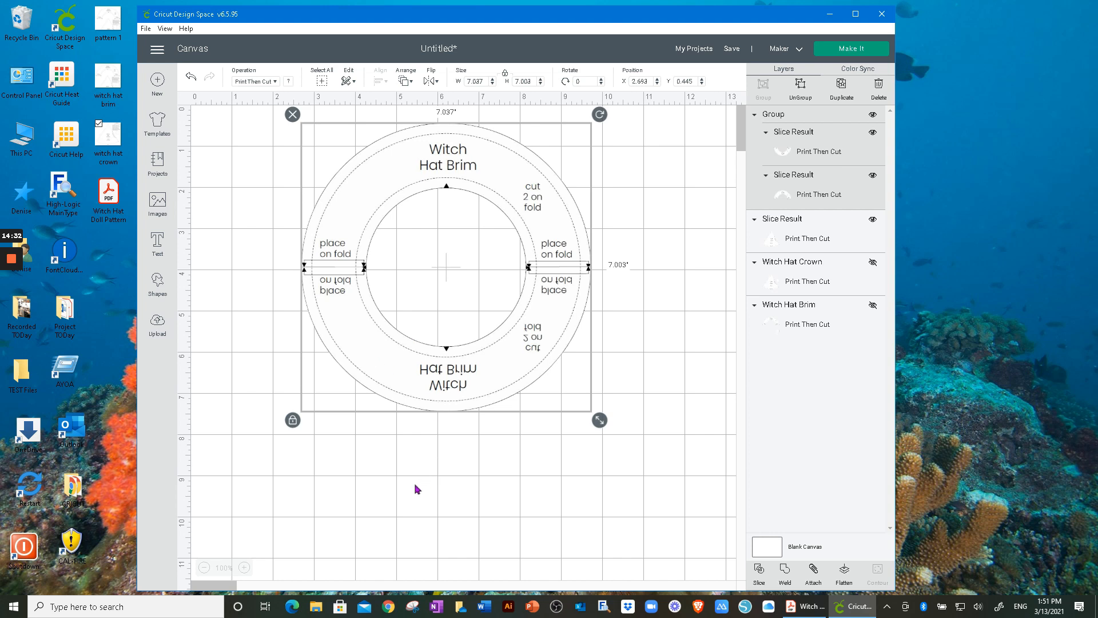
mouse_move(466, 371)
left_mouse_down()
mouse_move(443, 366)
mouse_move(453, 365)
left_mouse_up()
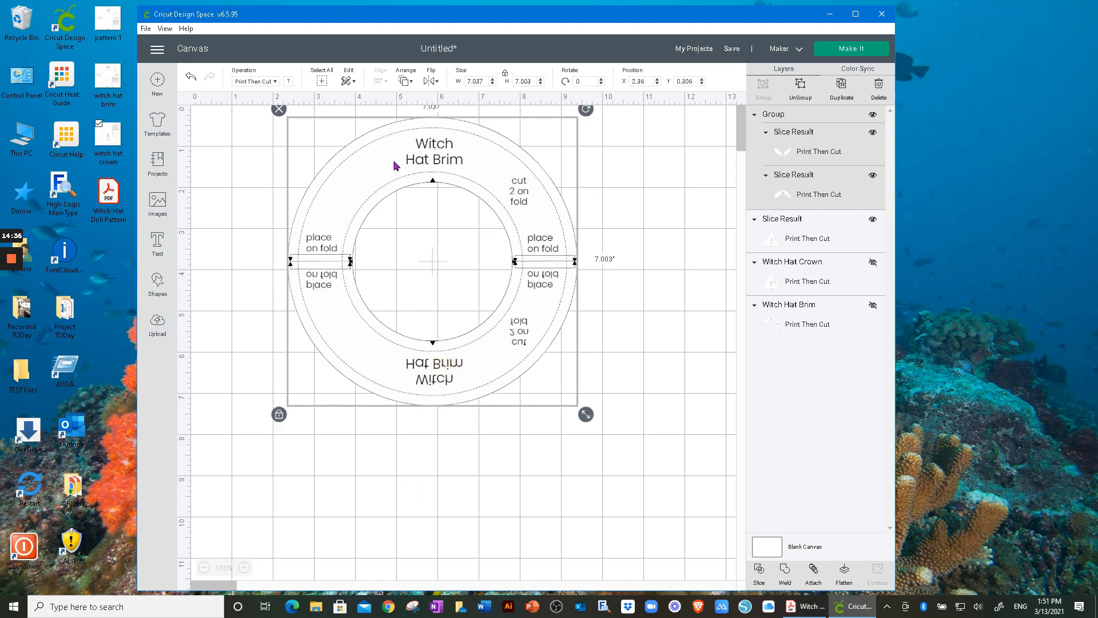
Step: Duplicate the brim group at about X 2.36", Y 2.32" and weld the copy into one solid ring
left_click(839, 85)
left_click_drag(479, 163, 468, 231)
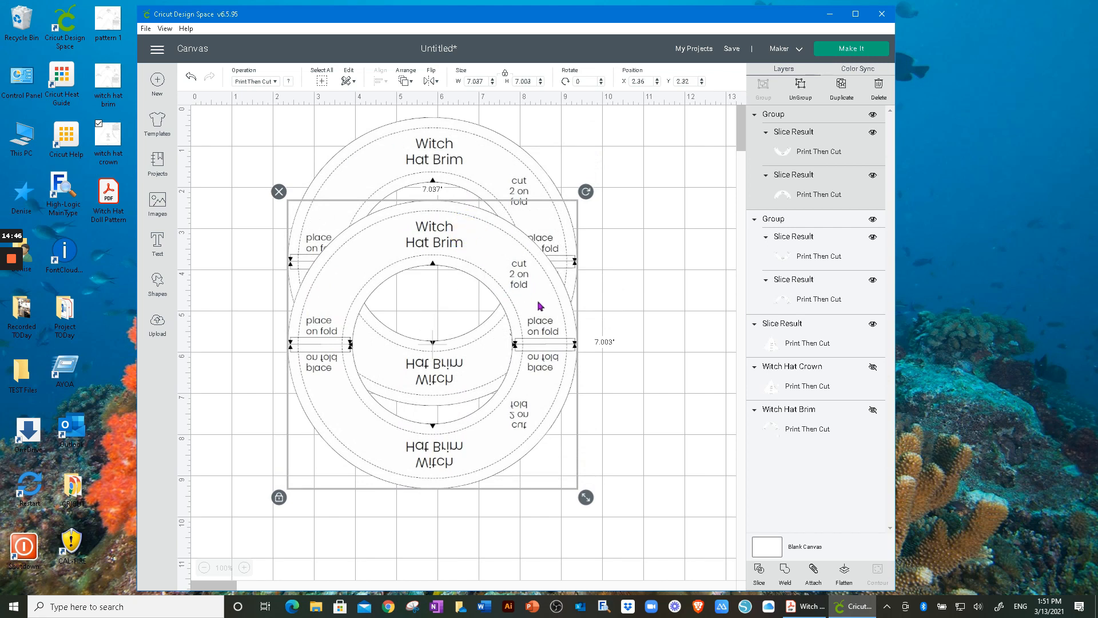
left_click(784, 570)
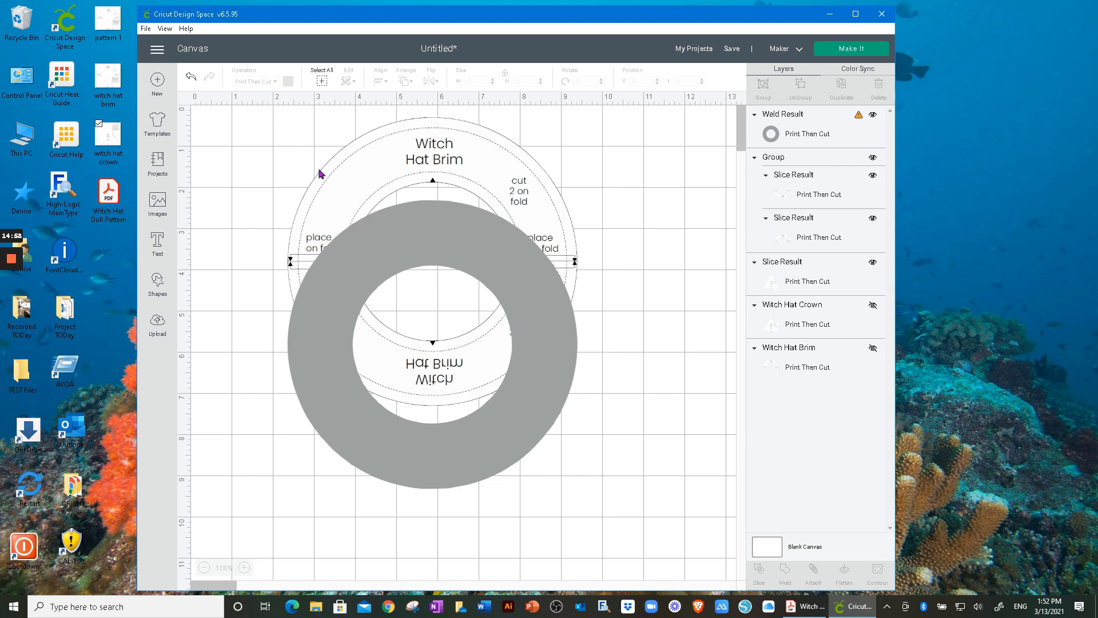
Step: Set the welded ring's operation to Basic Cut and its material color to light yellow
left_click(386, 237)
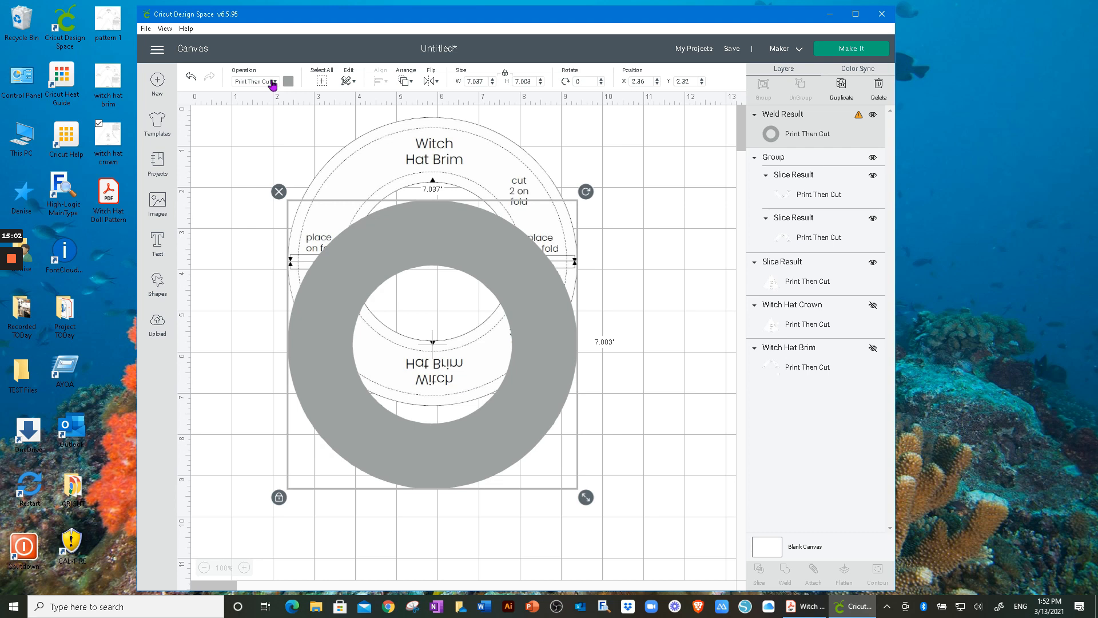
left_click(273, 83)
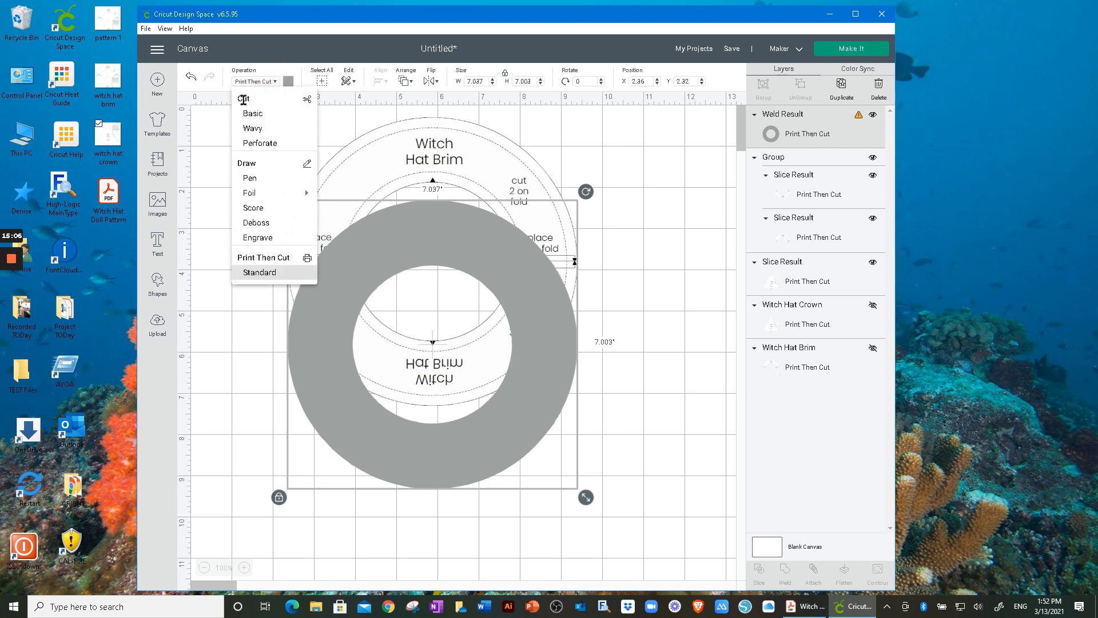
left_click(256, 115)
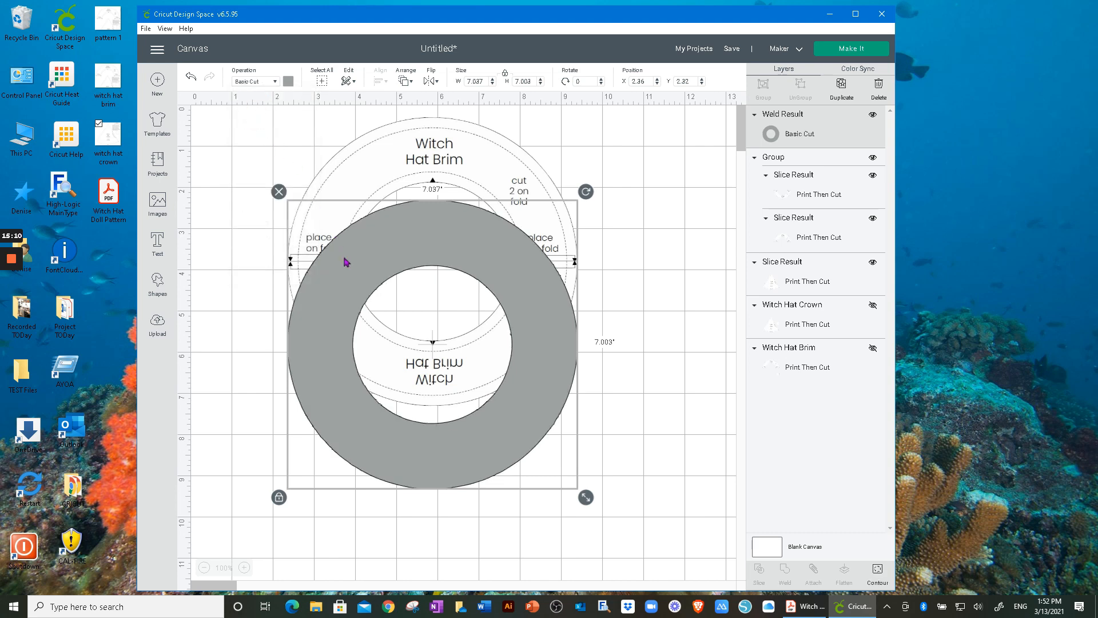
left_click(288, 82)
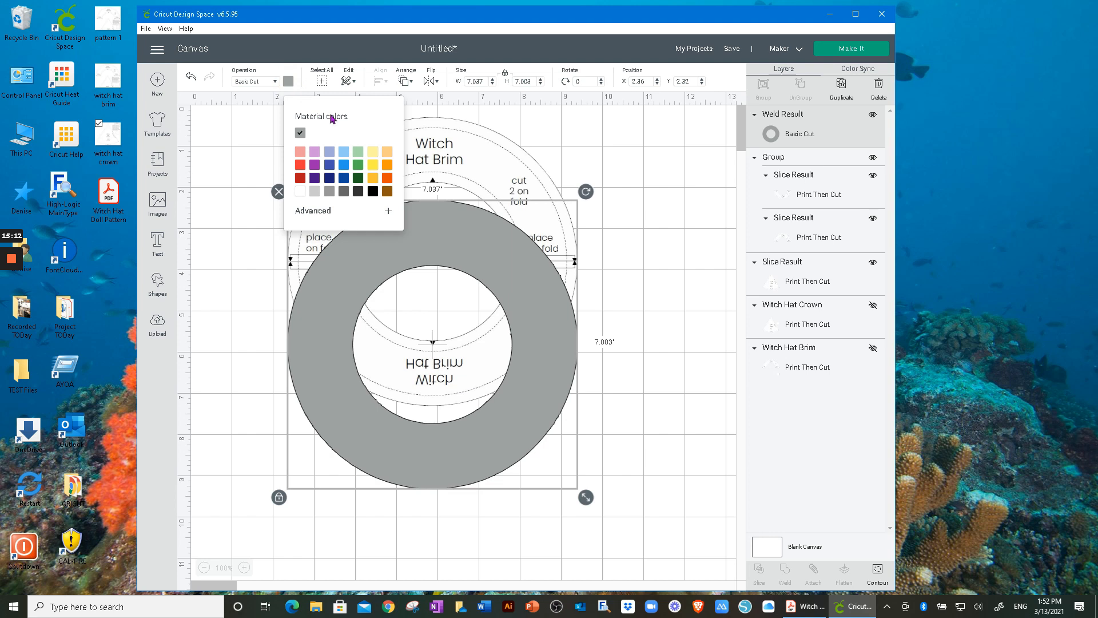
left_click(372, 152)
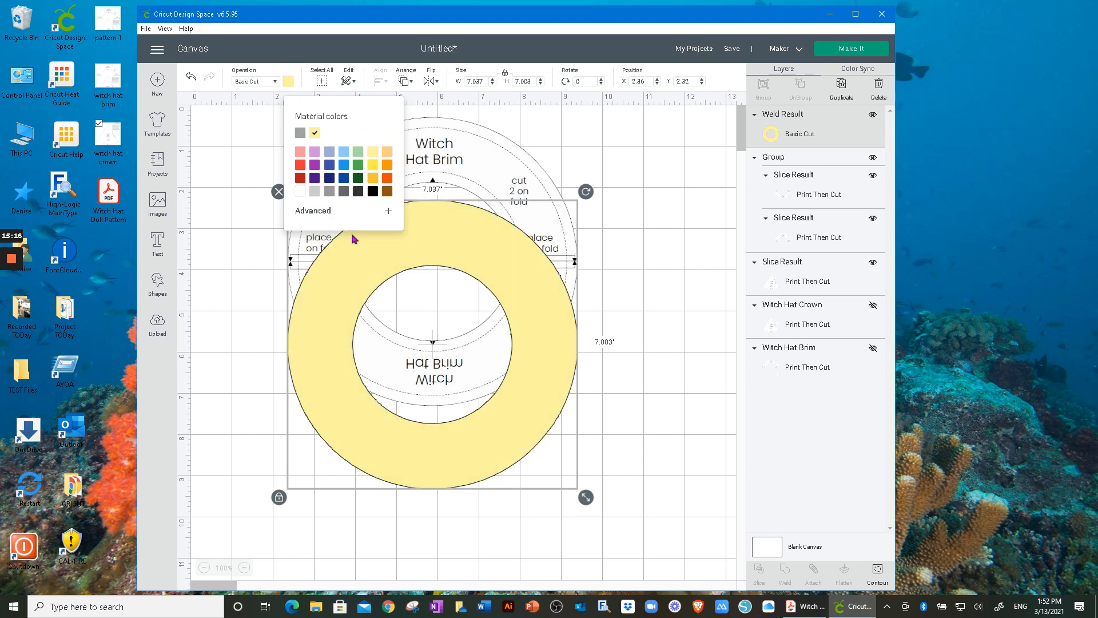
Step: Align the centers of the yellow welded ring and the grouped brim pattern
left_click(625, 278)
left_click_drag(596, 476, 252, 225)
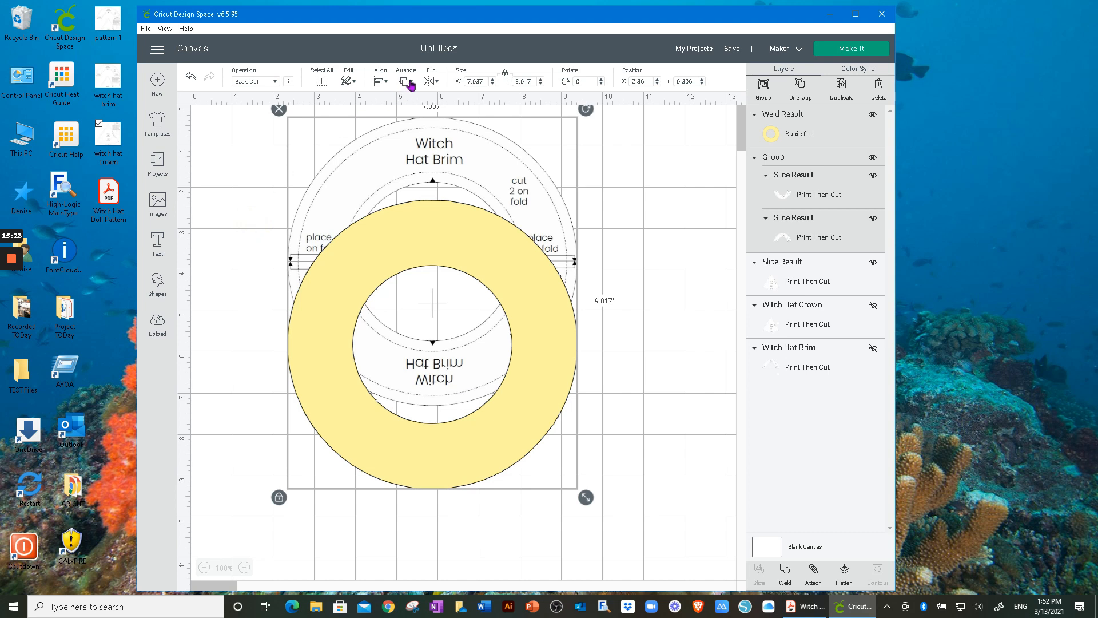
left_click(382, 82)
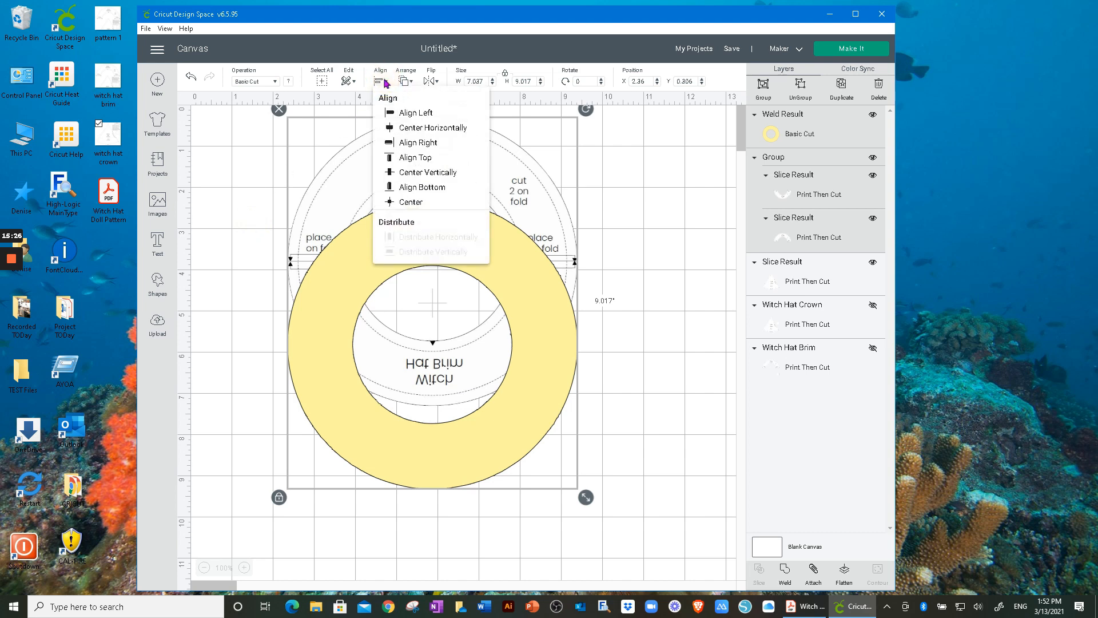
left_click(404, 204)
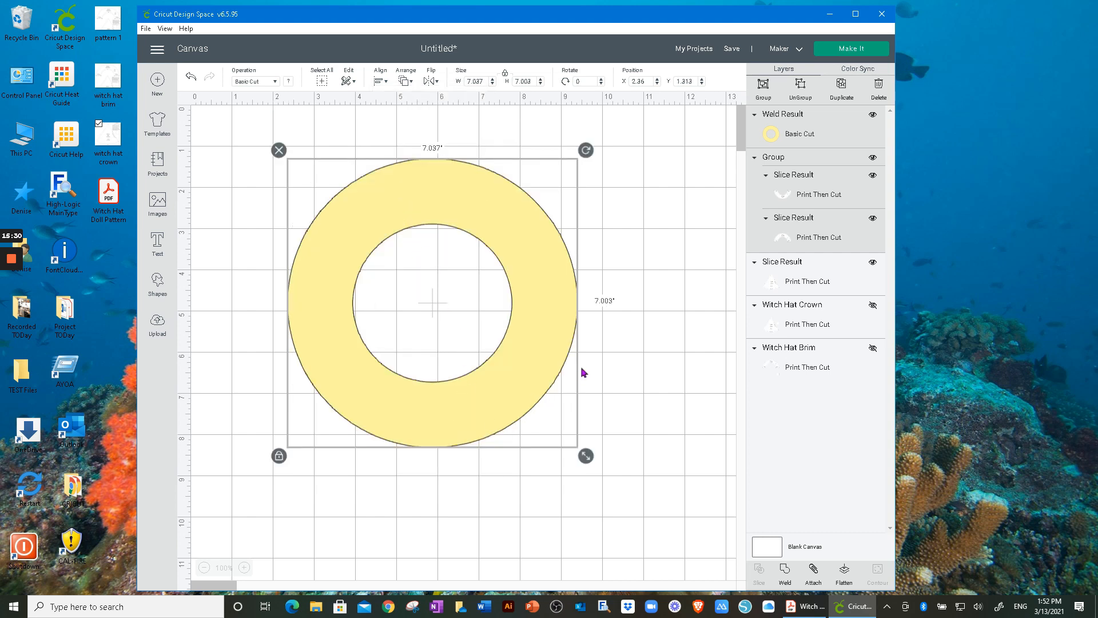
left_click(625, 353)
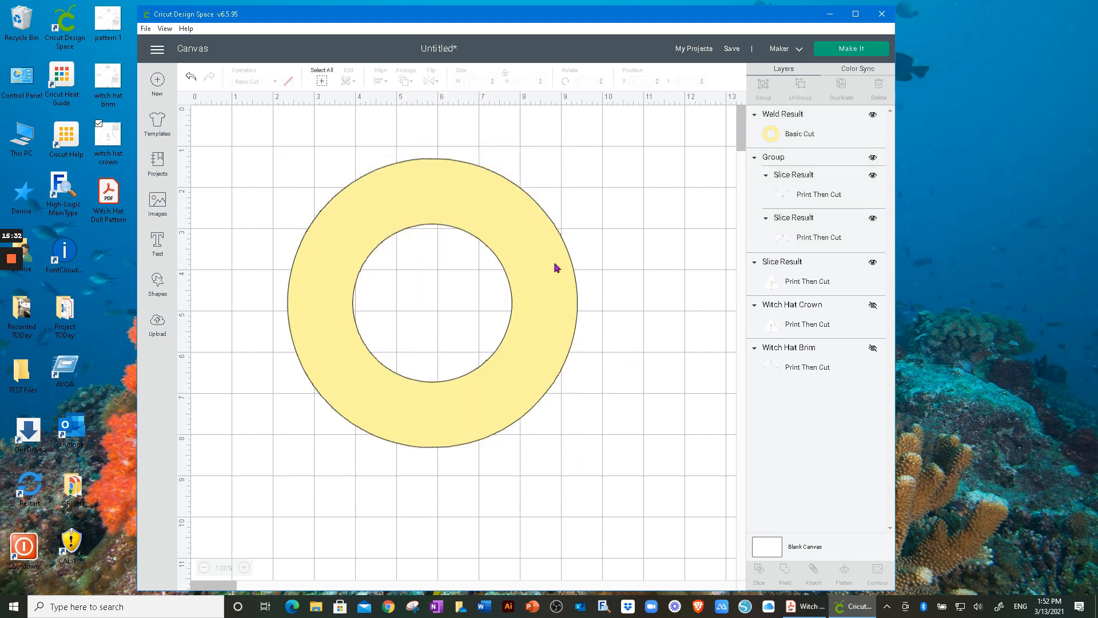
Step: Nudge the yellow welded ring up to Y 1.113", leaving the brim pattern group in place
left_click(799, 134)
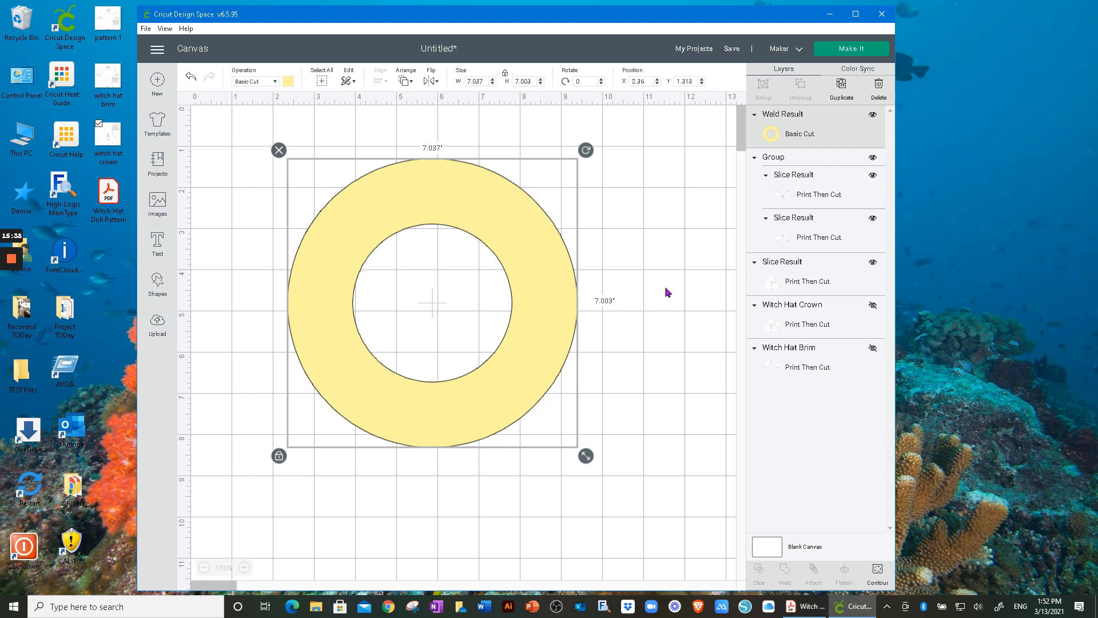
key("Up")
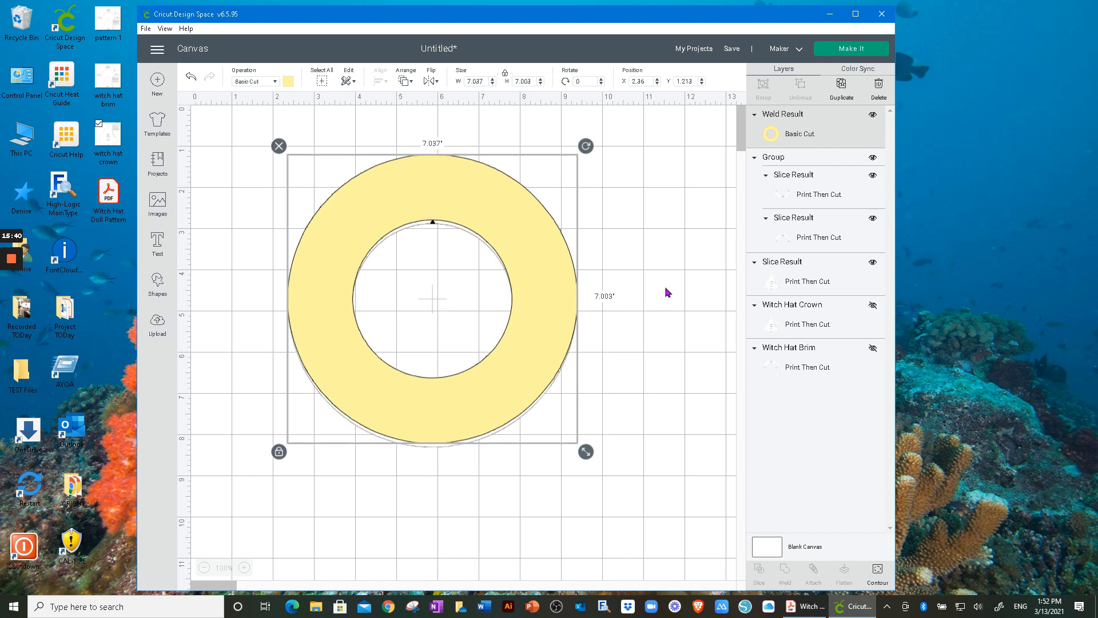
key("Up")
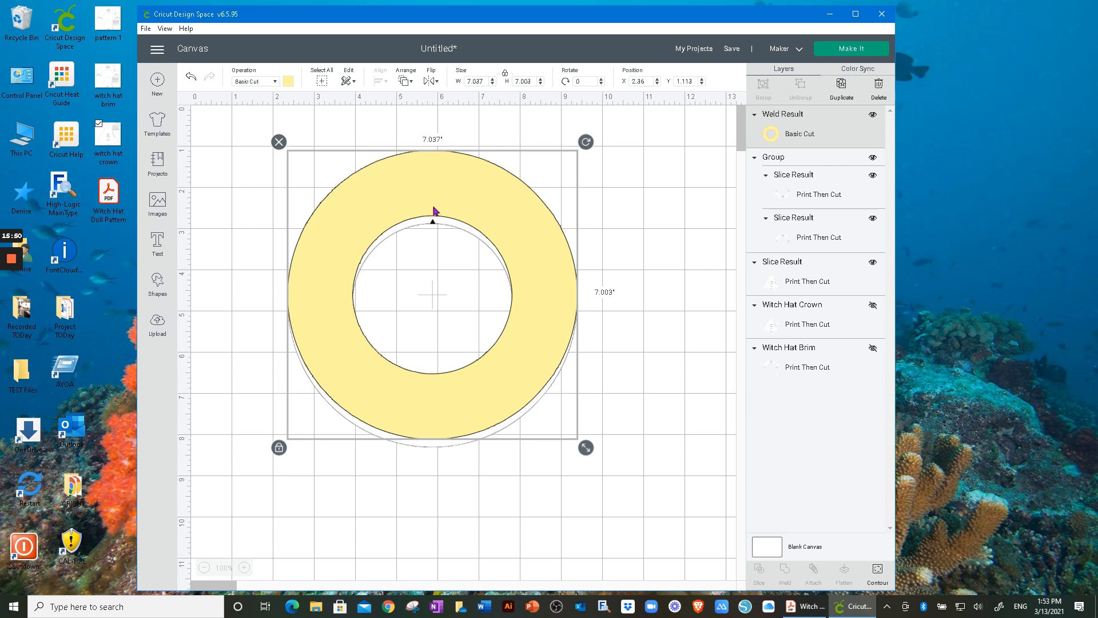
Step: Insert a triangle, shrink it to about 0.191" by 0.165", and place it on the yellow ring just above its hole at about Y 2.458"
left_click(226, 273)
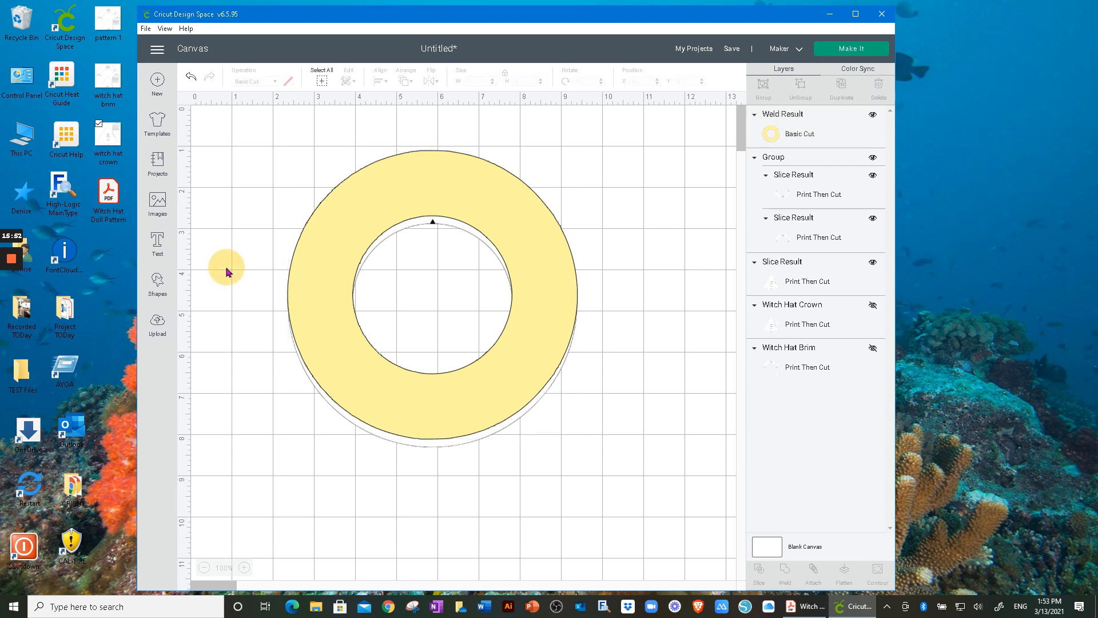
left_click(156, 283)
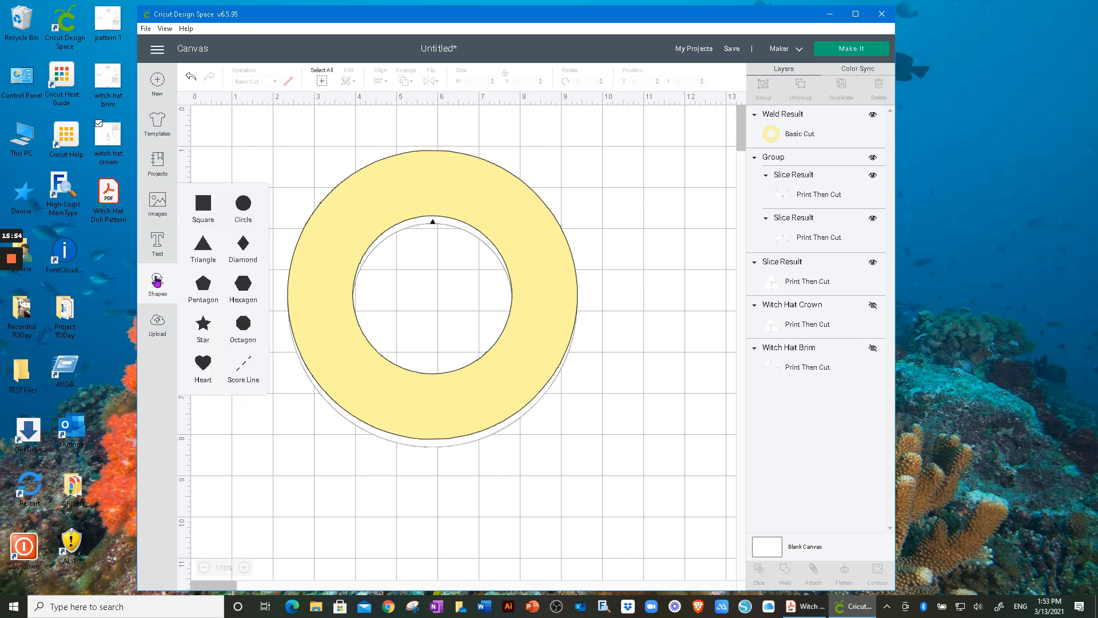
left_click(203, 245)
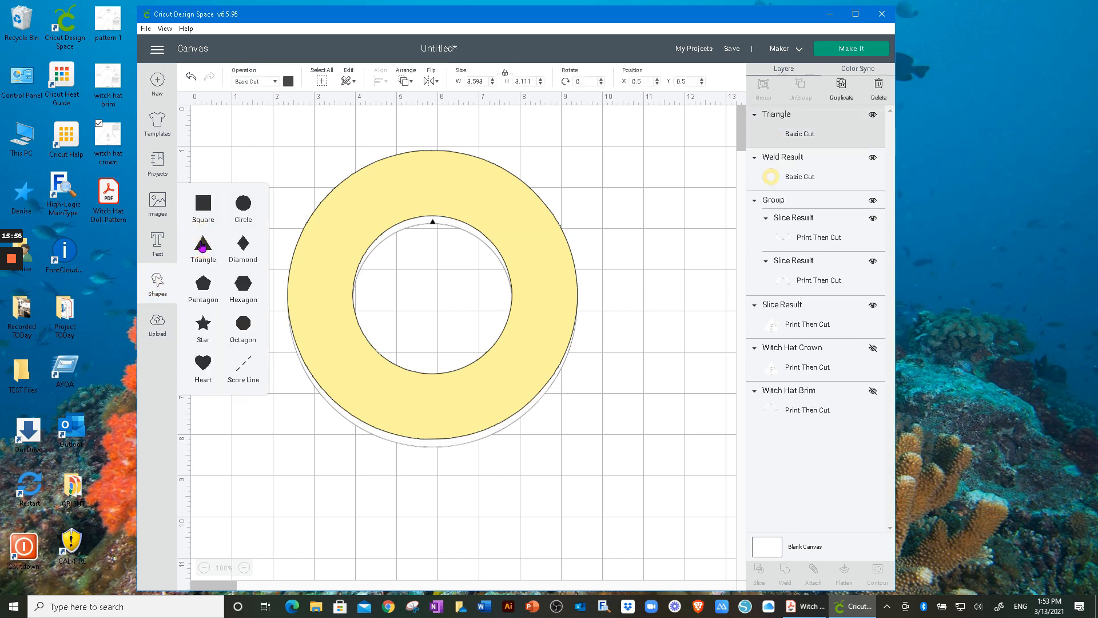
left_click_drag(369, 262, 231, 136)
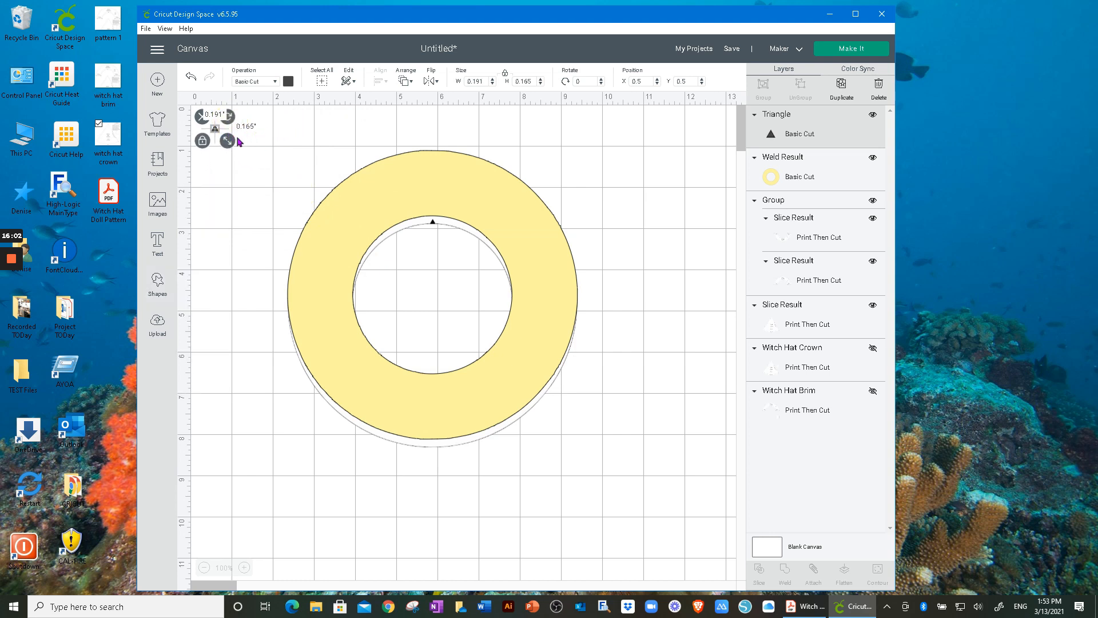
left_click_drag(215, 132, 433, 212)
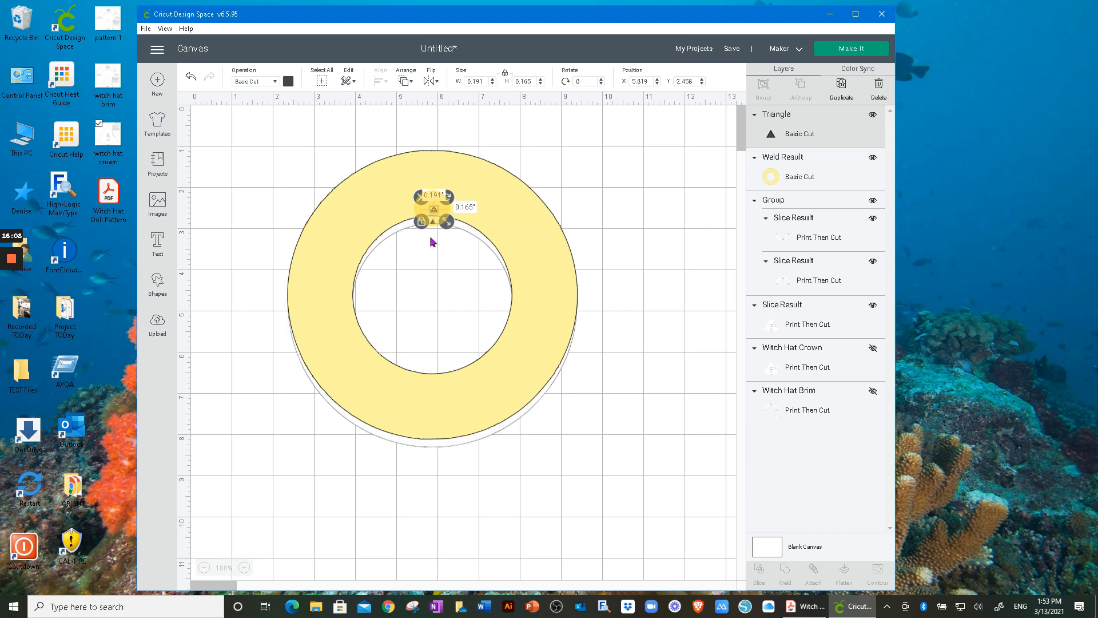
left_click(624, 229)
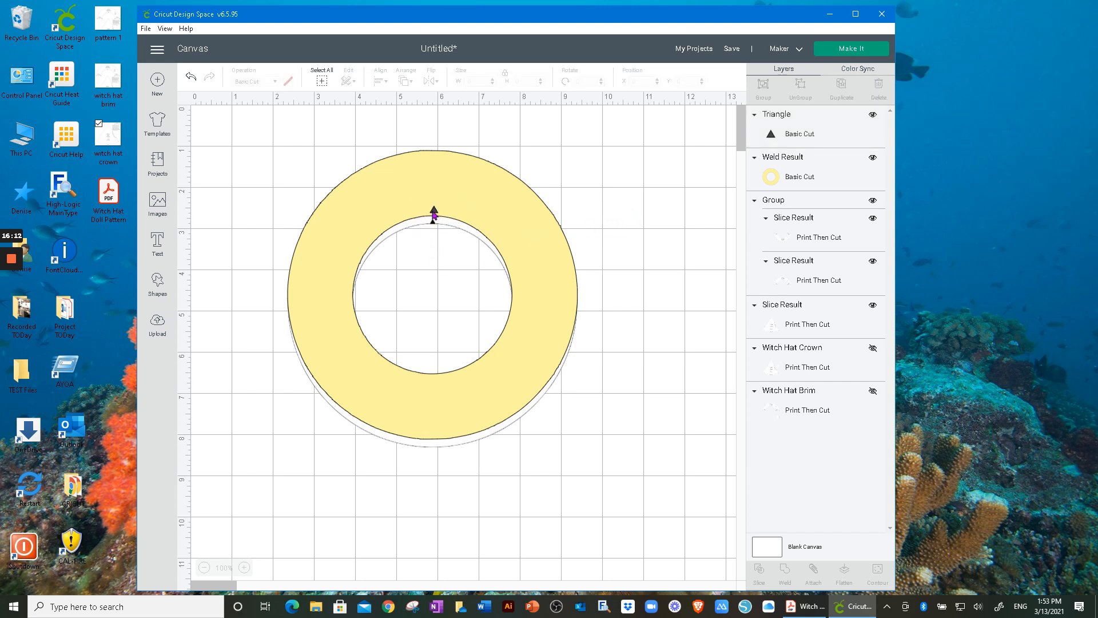
Step: Reduce the black triangle marker to about 0.149" wide by 0.129" high
left_click(434, 214)
left_click_drag(445, 221, 446, 223)
left_click(601, 198)
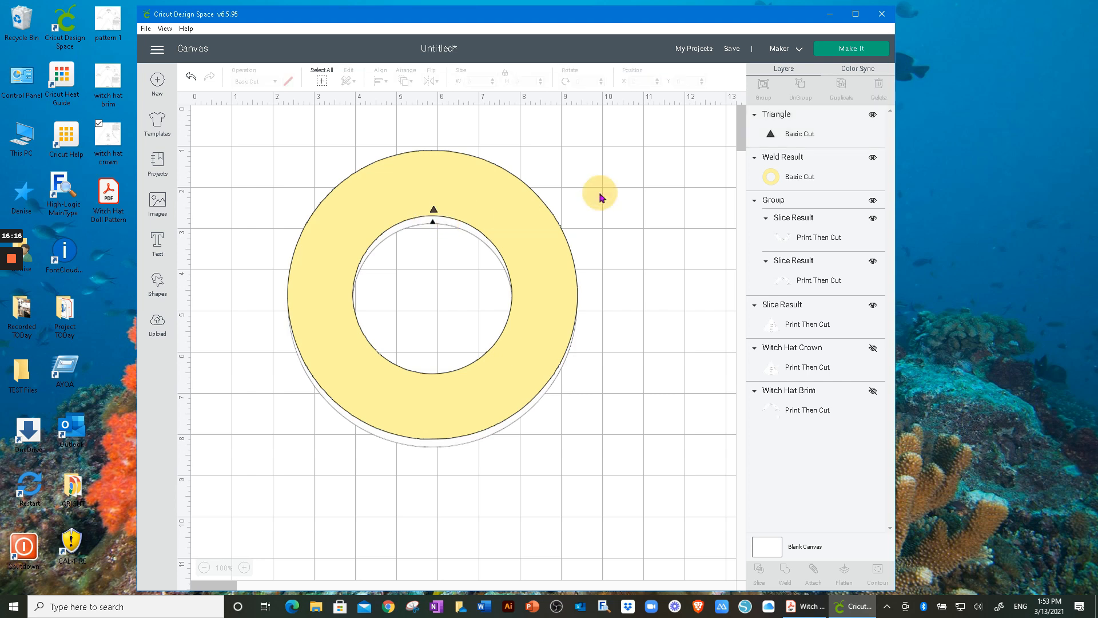
left_click(435, 214)
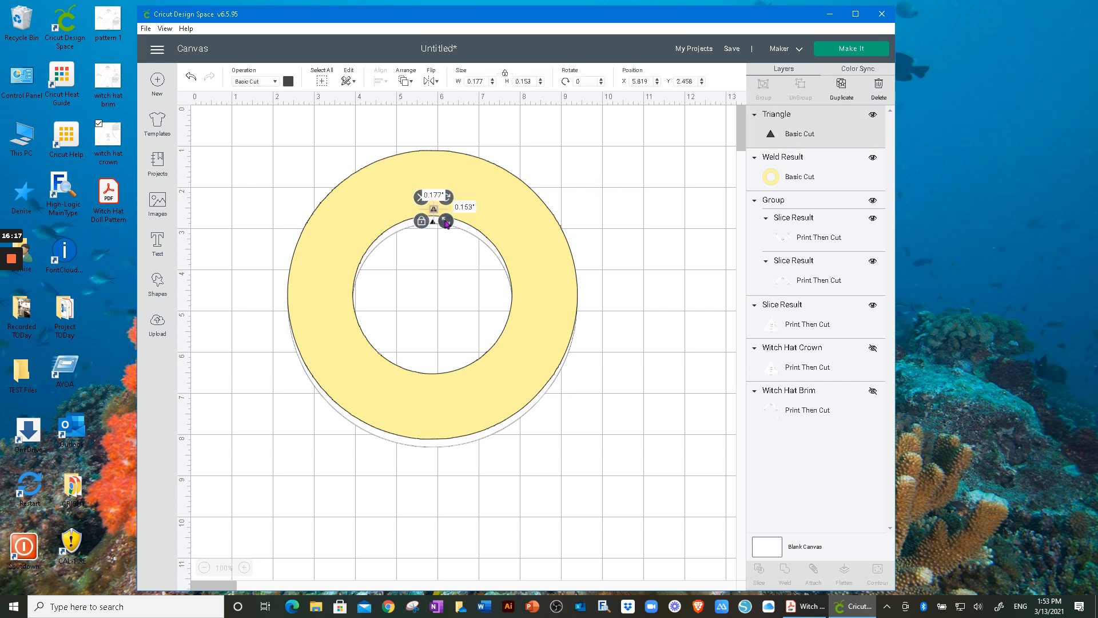
left_click_drag(446, 221, 445, 223)
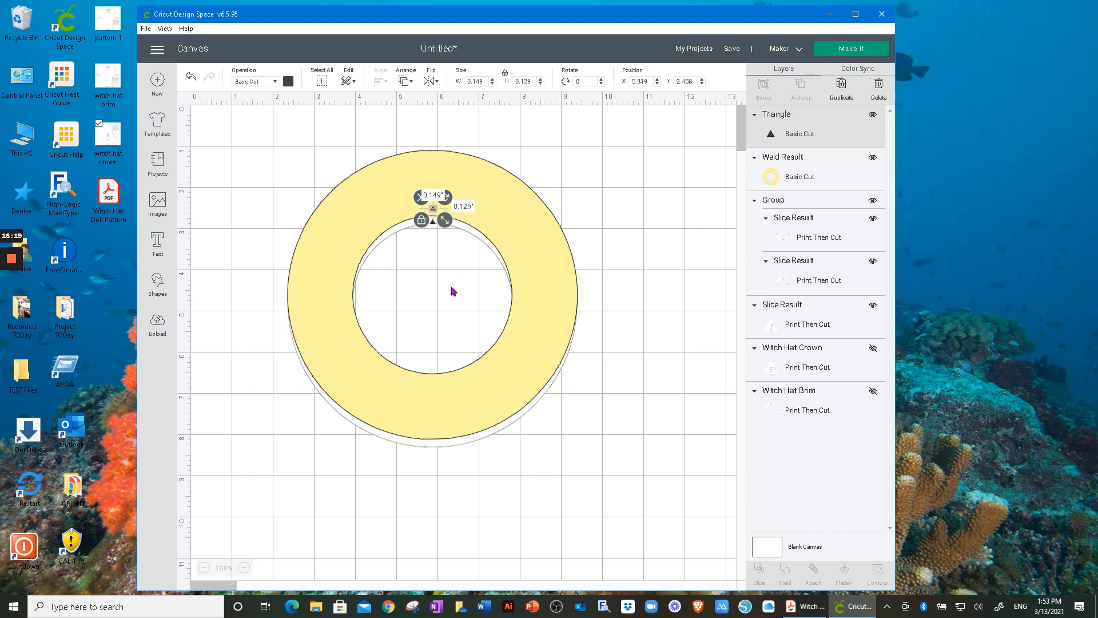
Step: Adjust the small triangle's height on the ring so it sits at about X 5.819", Y 2.5"
key("Down")
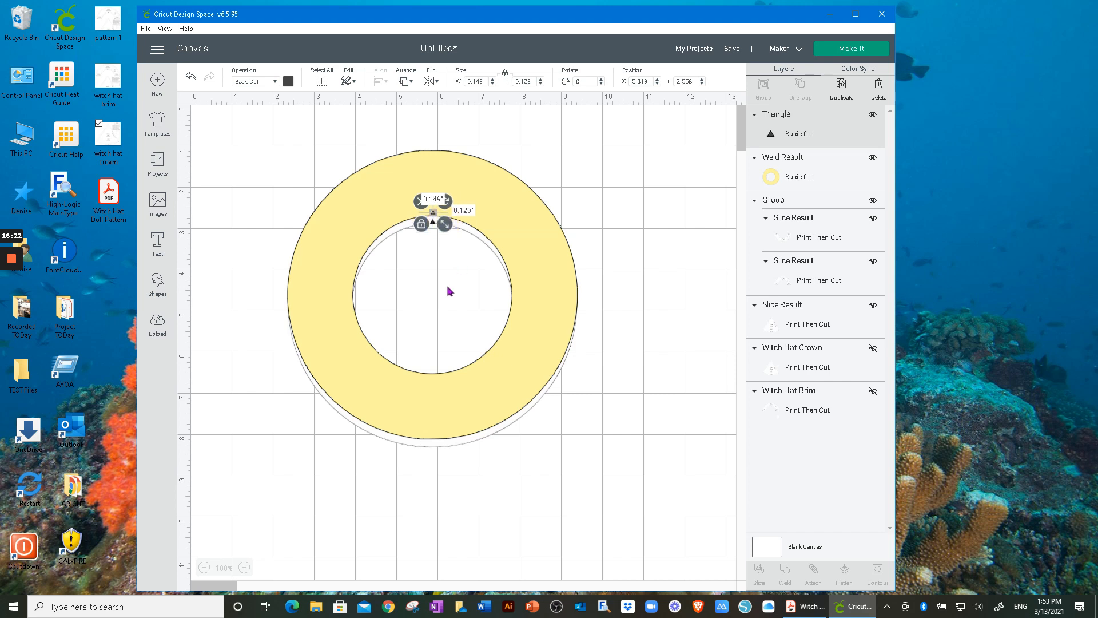
left_click(586, 186)
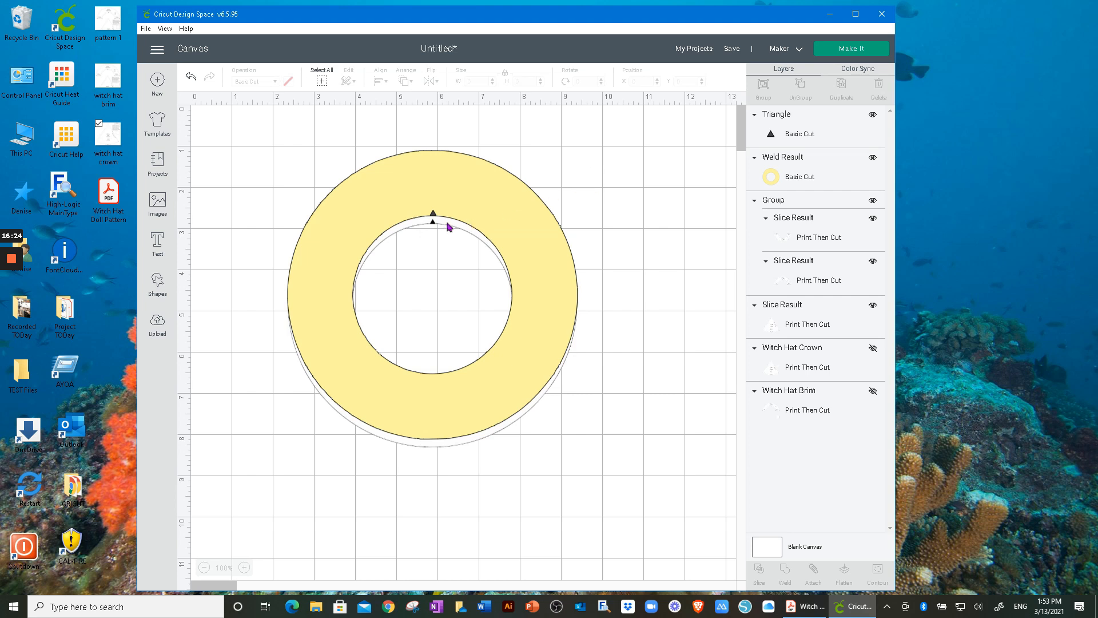
left_click(433, 216)
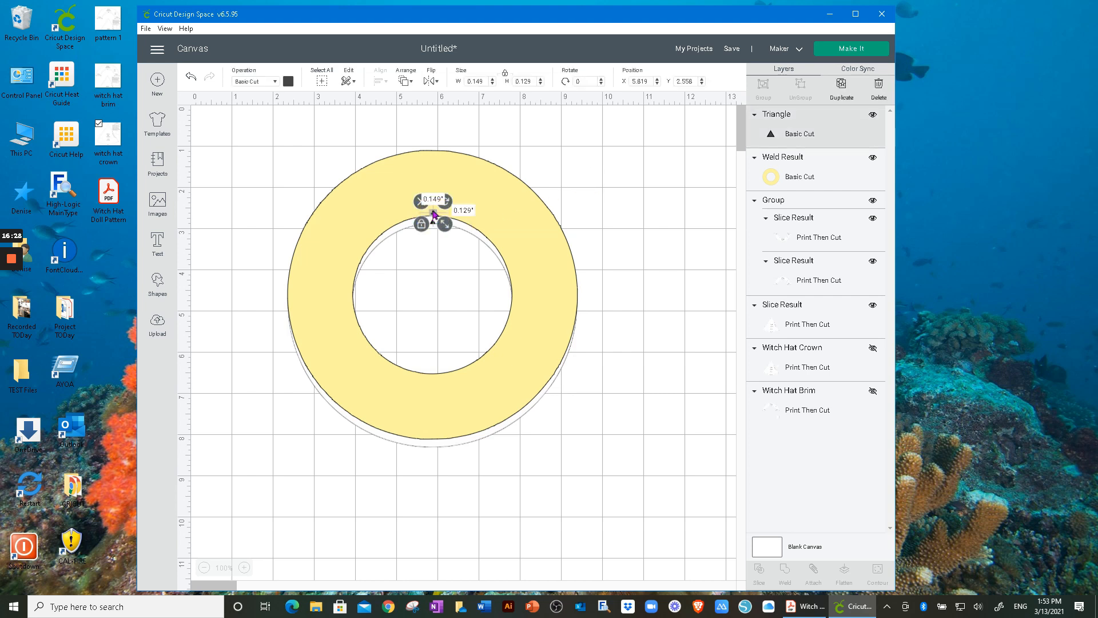
key("Up")
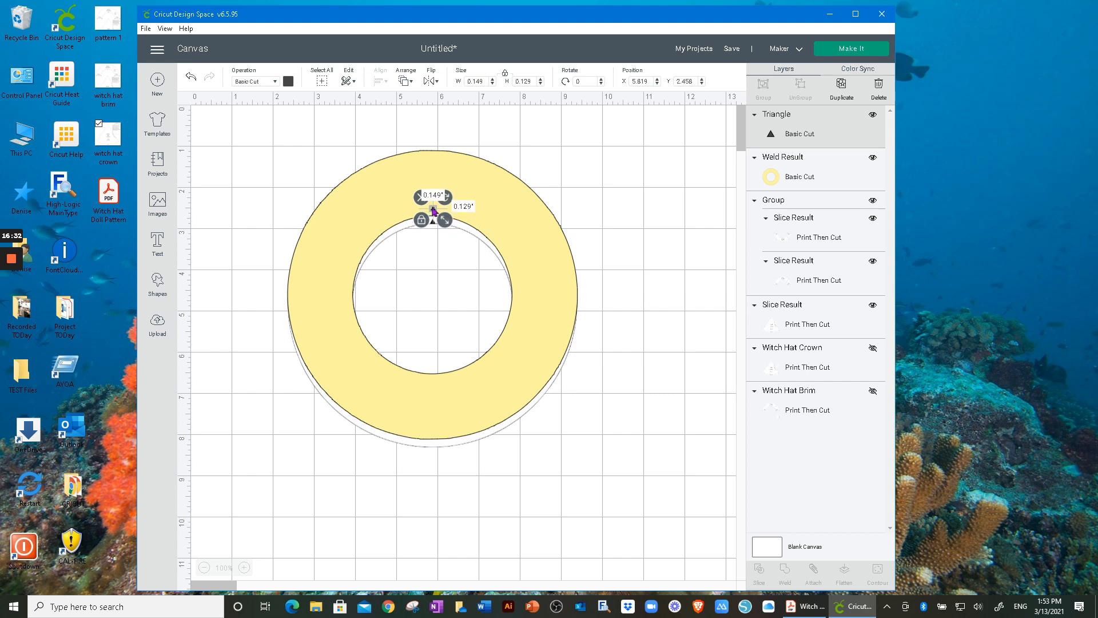
left_click_drag(433, 213, 435, 215)
left_click(438, 280)
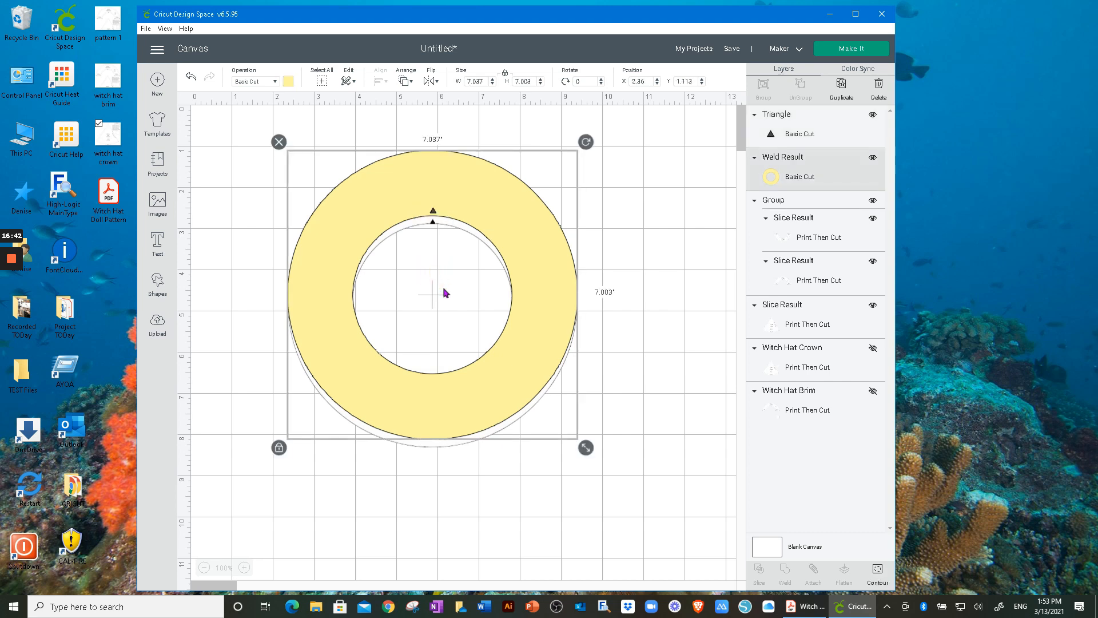
Step: Set the triangle's operation to Pen with the Marker (1mm) type in Blue (washable fabric)
left_click(434, 214)
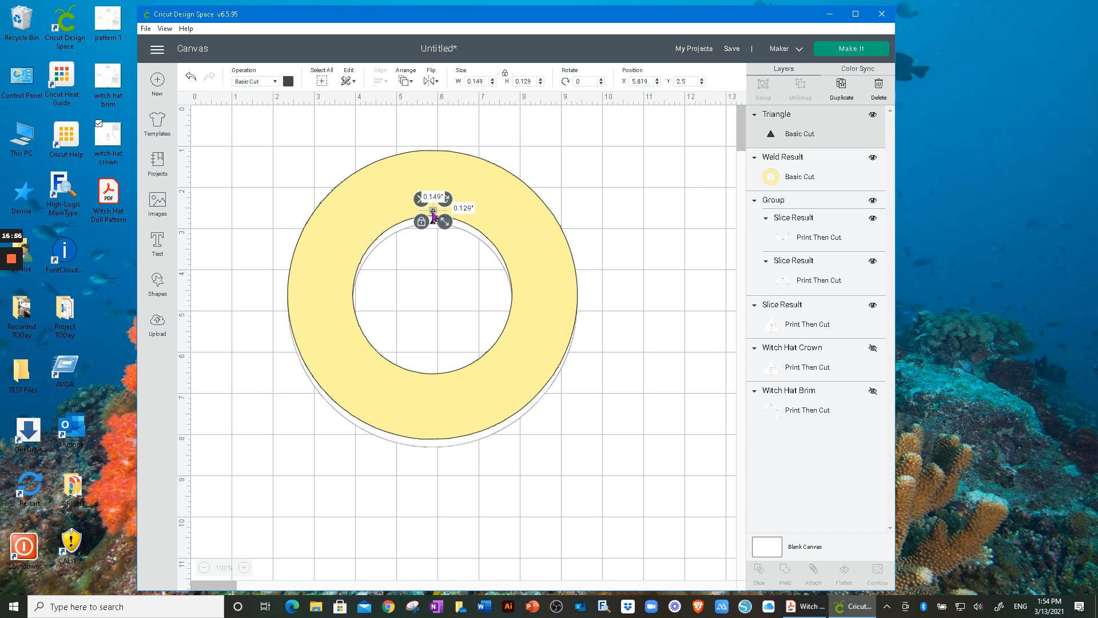
left_click(275, 83)
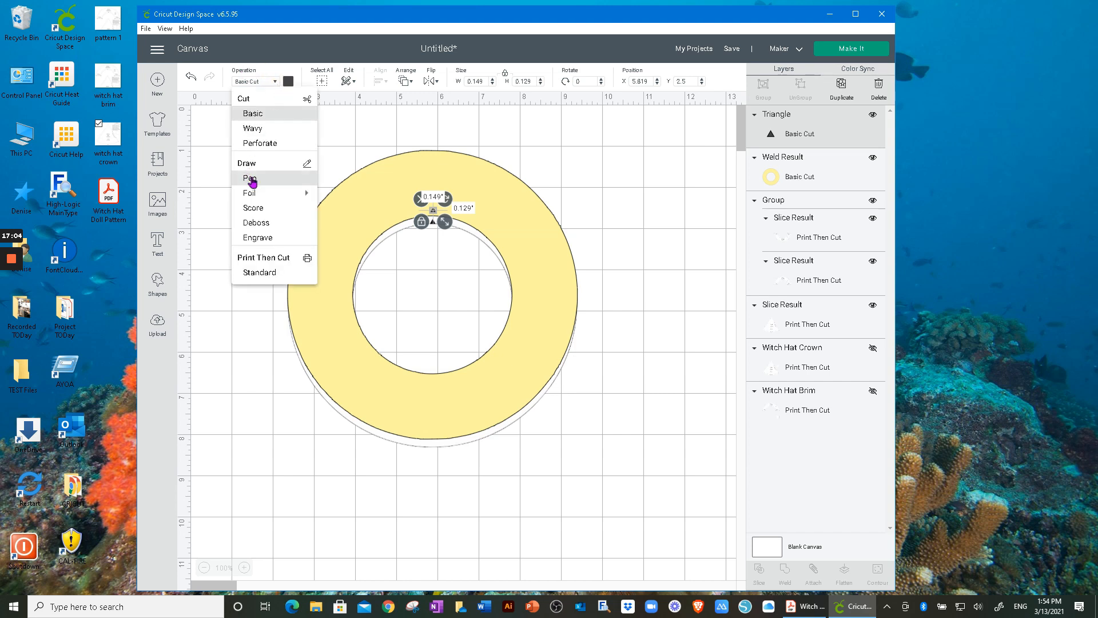
left_click(251, 179)
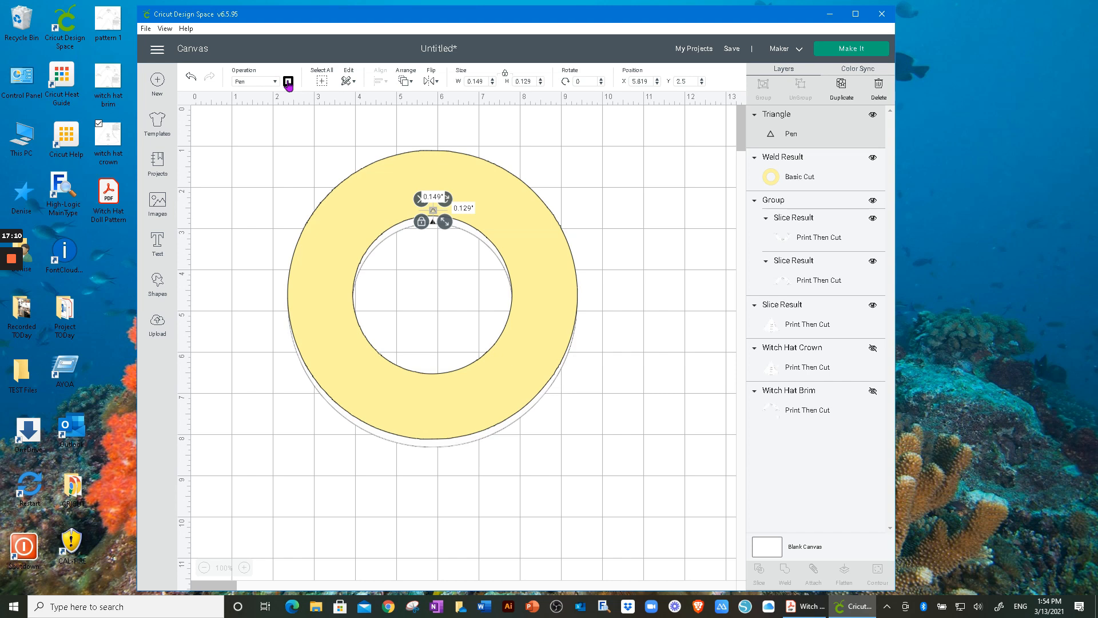
left_click(288, 81)
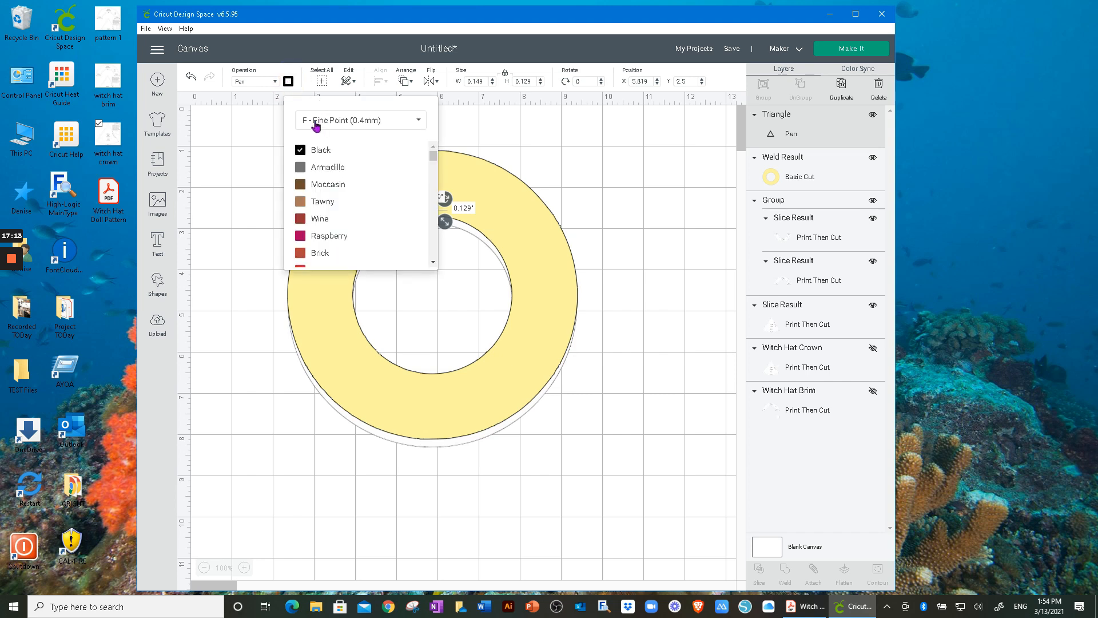
left_click(346, 122)
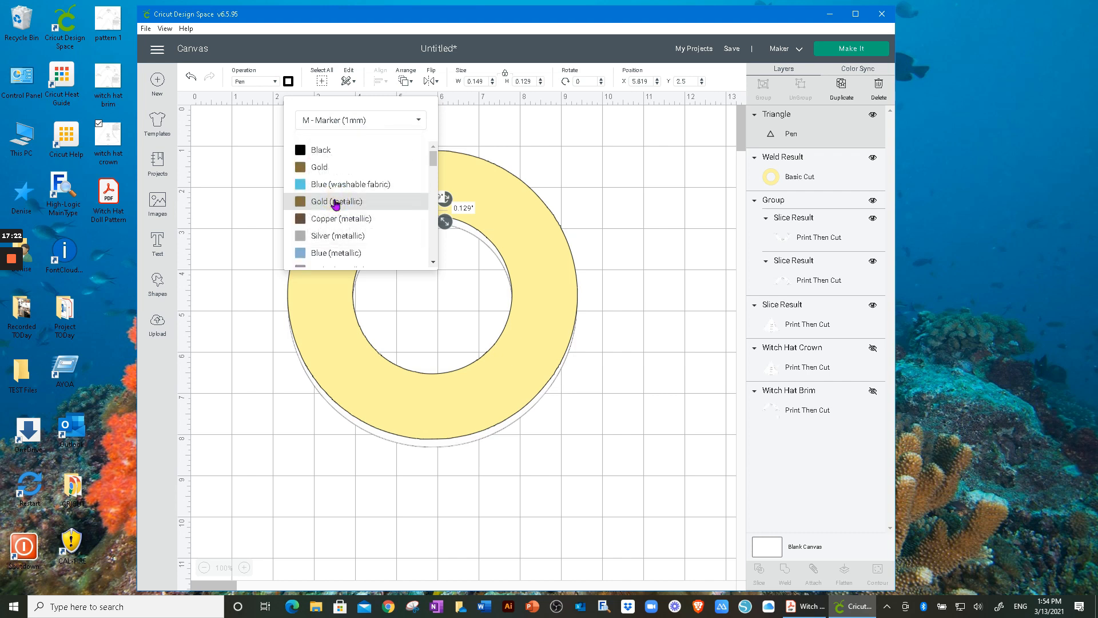
left_click(317, 187)
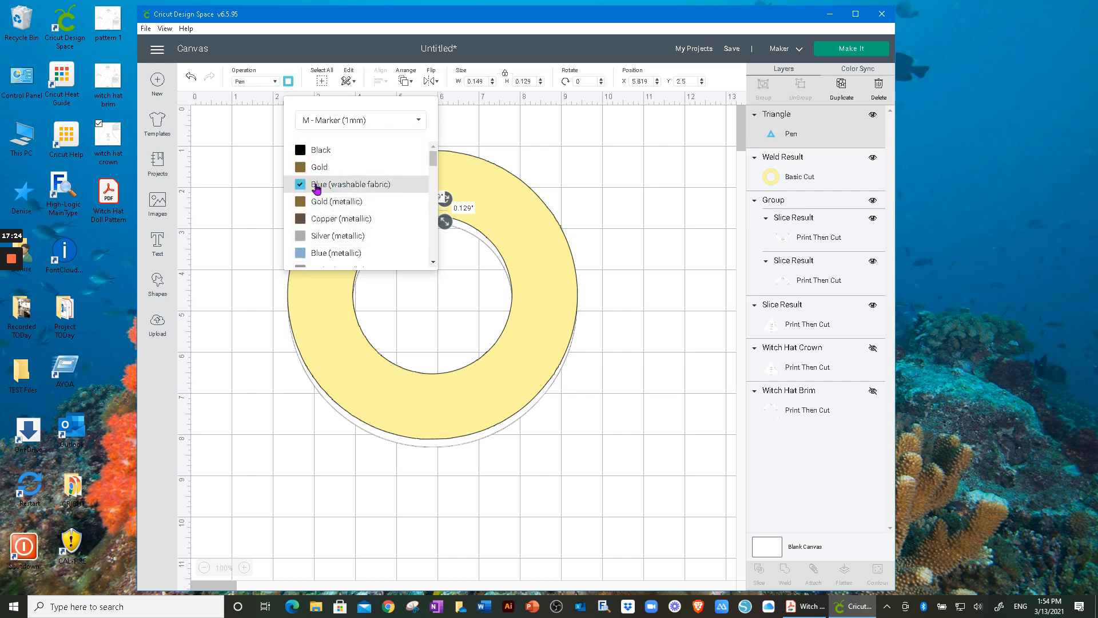
left_click(613, 219)
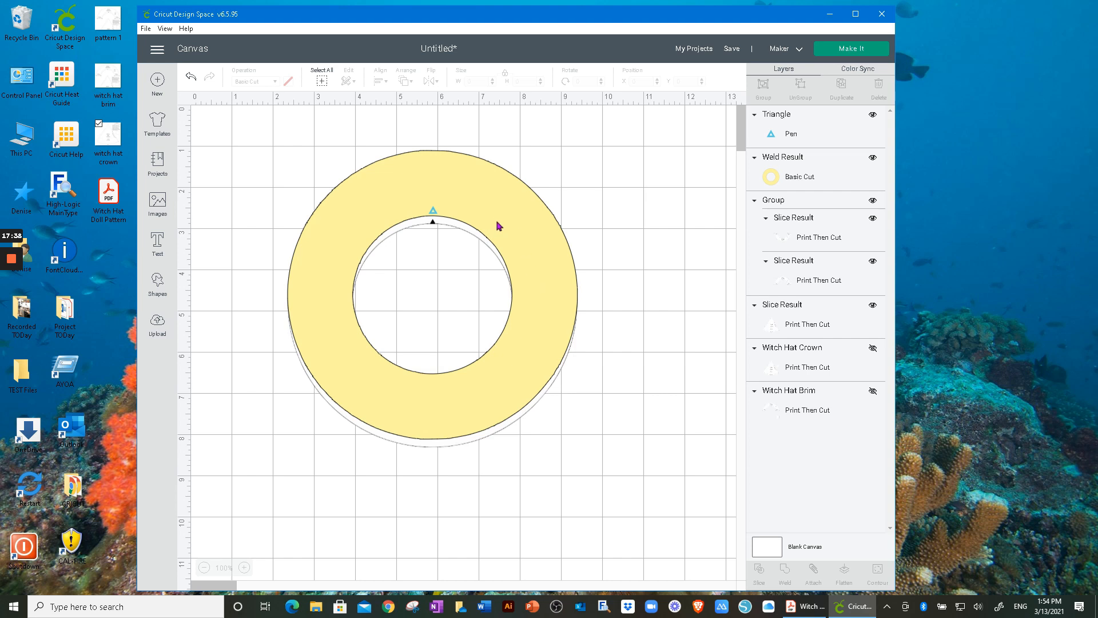
Step: Duplicate the blue pen triangle and flip the copy vertically so it points down
left_click(435, 215)
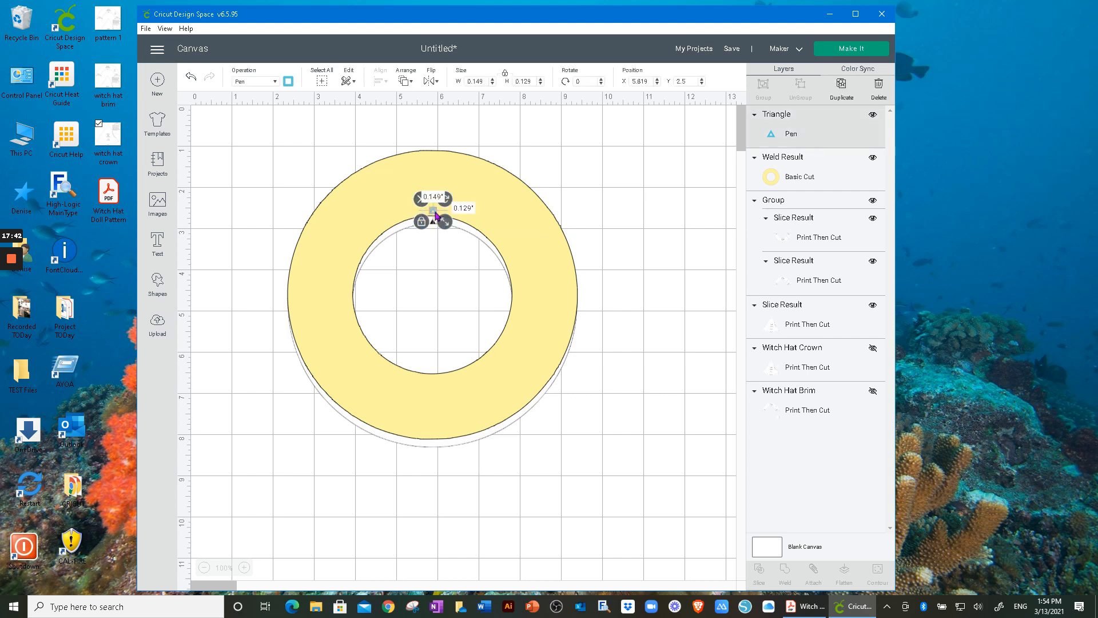
left_click(841, 85)
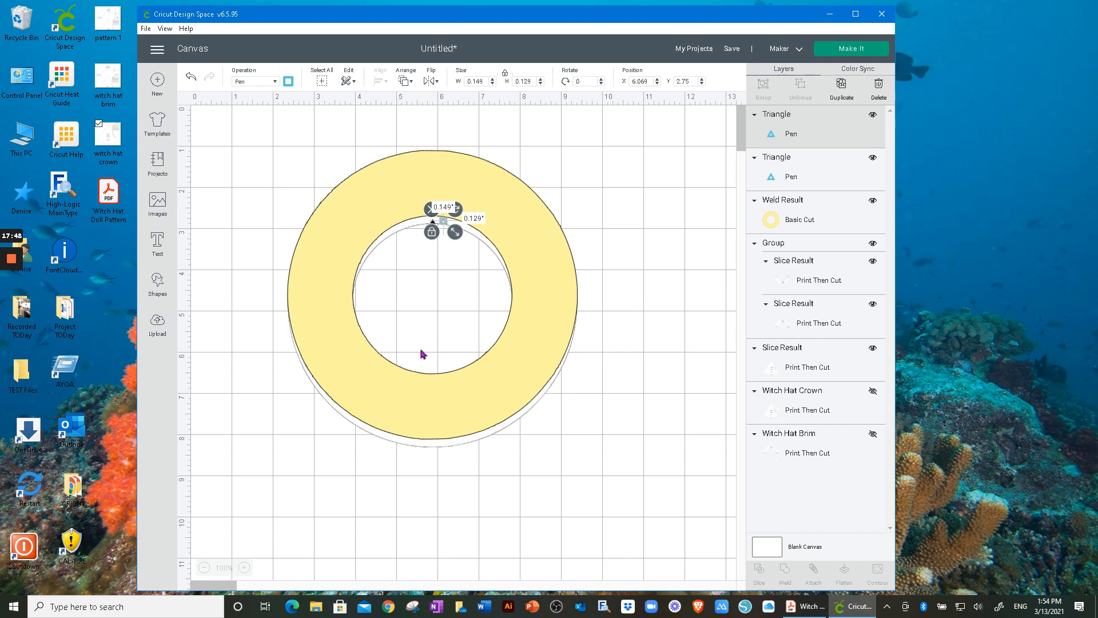
left_click(437, 82)
left_click(460, 114)
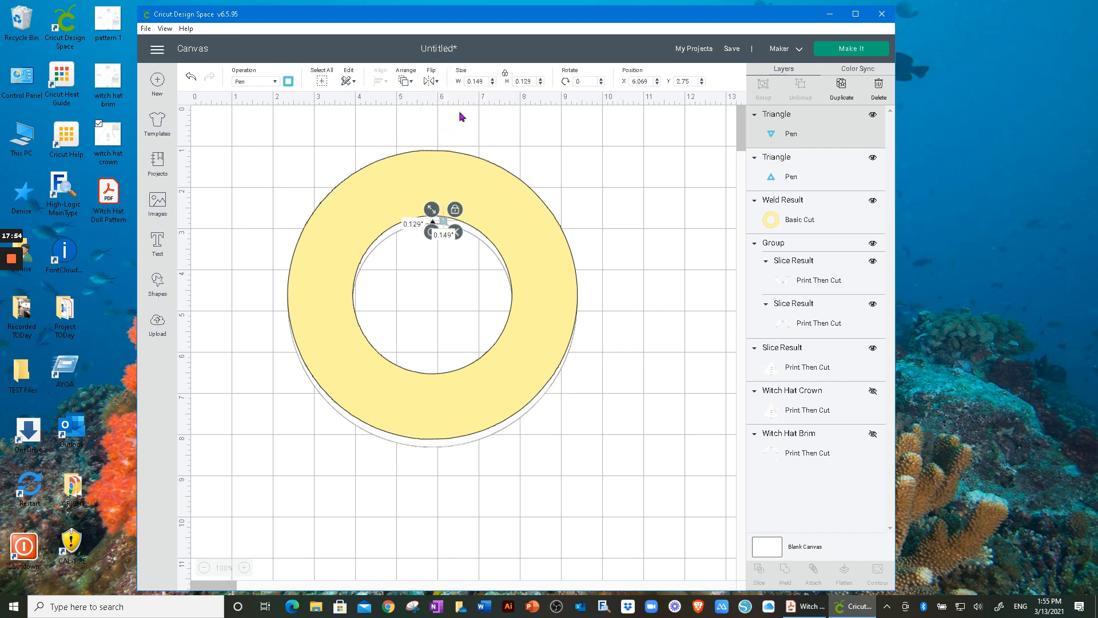
Step: Nudge the flipped triangle down and across to X 5.769", Y 5.85", near the lower edge of the ring's hole
key("Down")
key("Down")
key("Down")
key("Down")
key("Down")
key("Down")
key("Down")
key("Down")
key("Down")
key("Down")
key("Down")
key("Down")
key("Down")
key("Down")
key("Down")
key("Down")
key("Down")
key("Down")
key("Down")
key("Down")
key("Down")
key("Down")
key("Down")
key("Down")
key("Down")
key("Down")
key("Down")
key("Down")
key("Down")
key("Down")
key("Down")
key("Left")
key("Left")
key("Left")
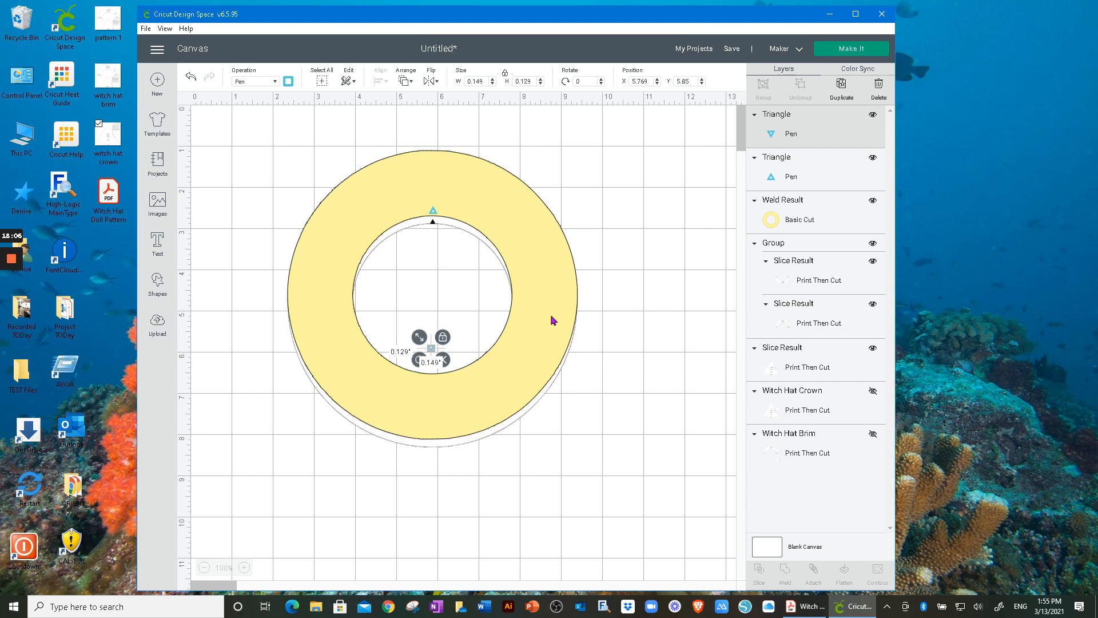
Step: Attach the upward-pointing pen triangle to the yellow welded ring
left_click(434, 214)
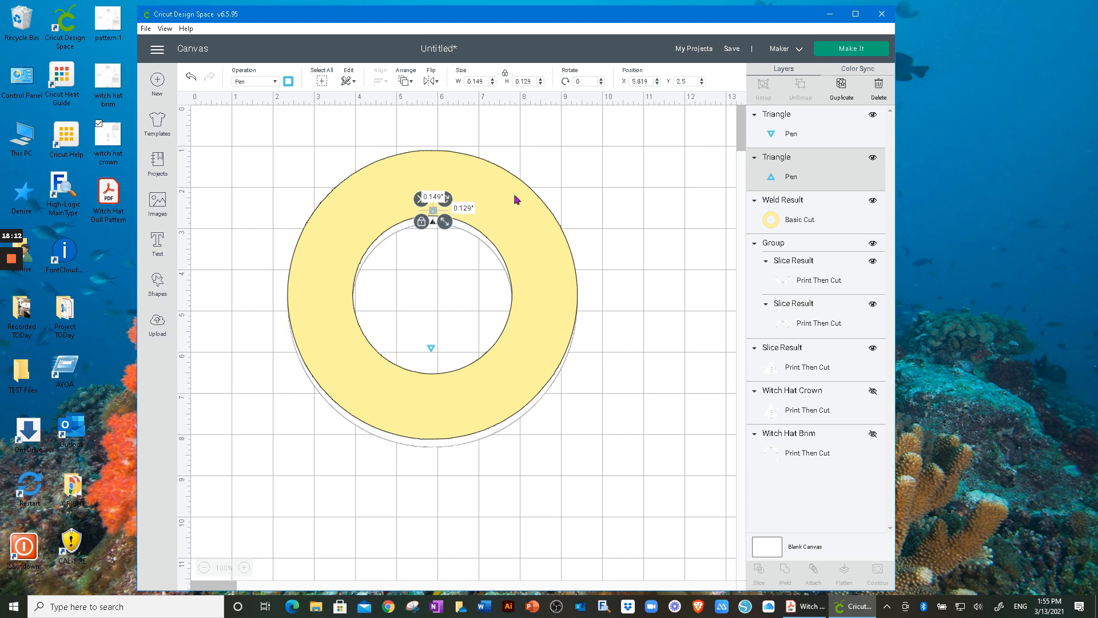
left_click(779, 216, "shift")
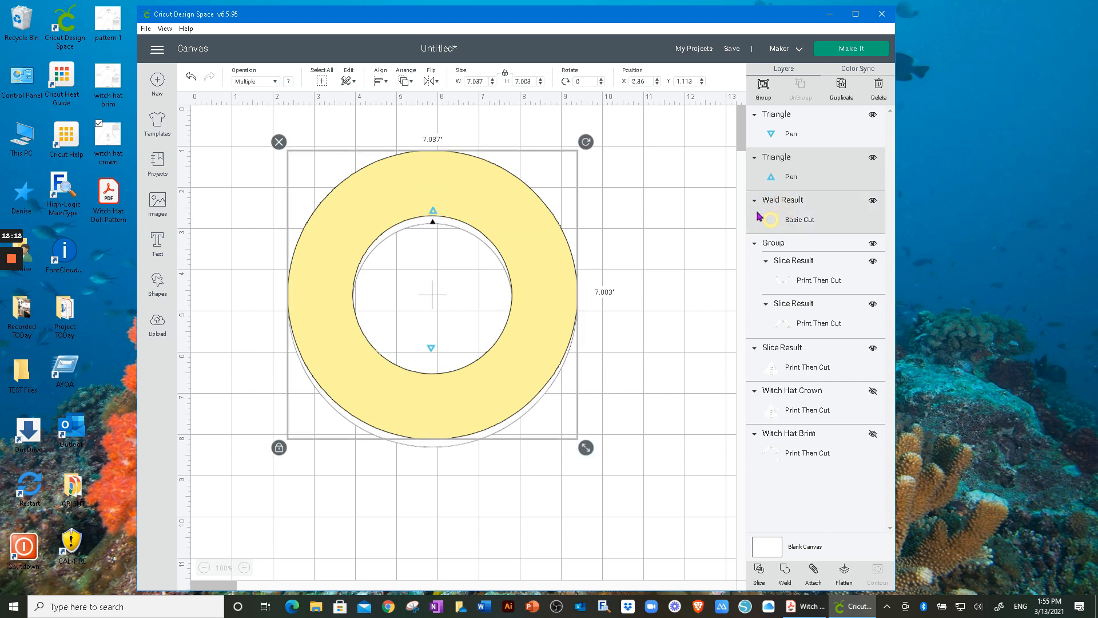
left_click(813, 570)
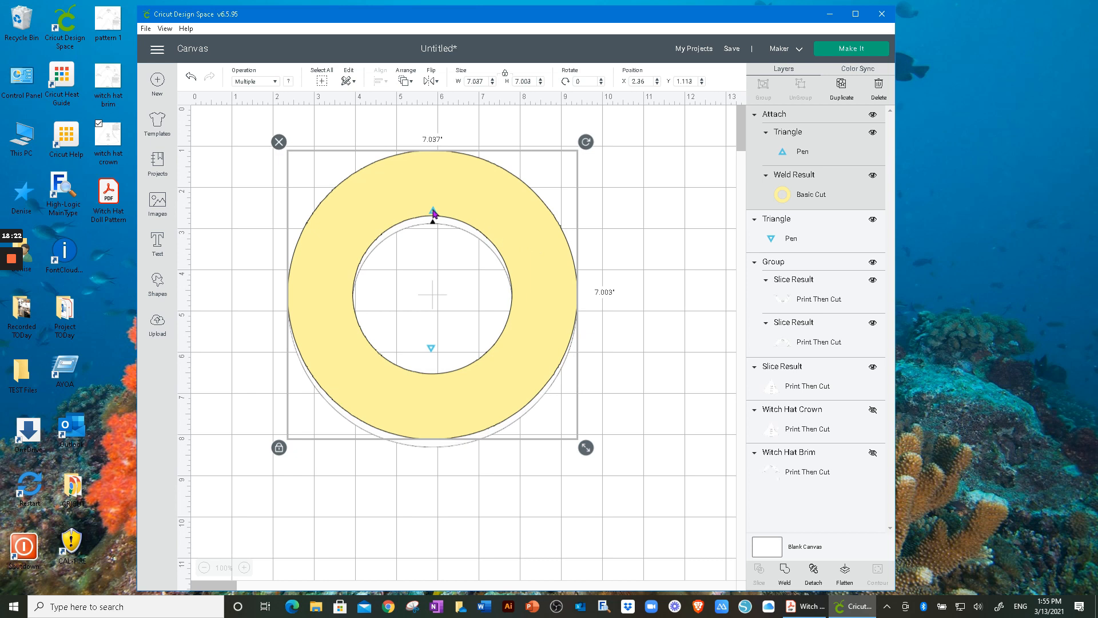
mouse_move(471, 204)
left_mouse_down()
mouse_move(499, 190)
mouse_move(430, 204)
mouse_move(498, 195)
mouse_move(473, 206)
left_mouse_up()
left_click(650, 313)
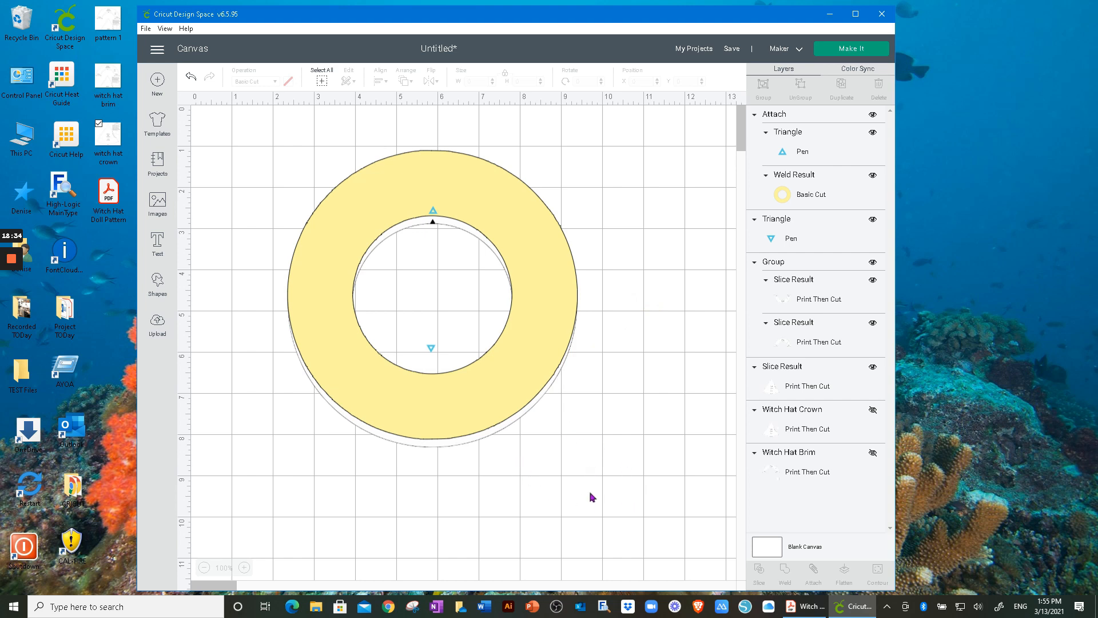
Step: Center-align the attached yellow ring, the flipped triangle and the grouped brim pattern with one another
left_click_drag(645, 518, 244, 257)
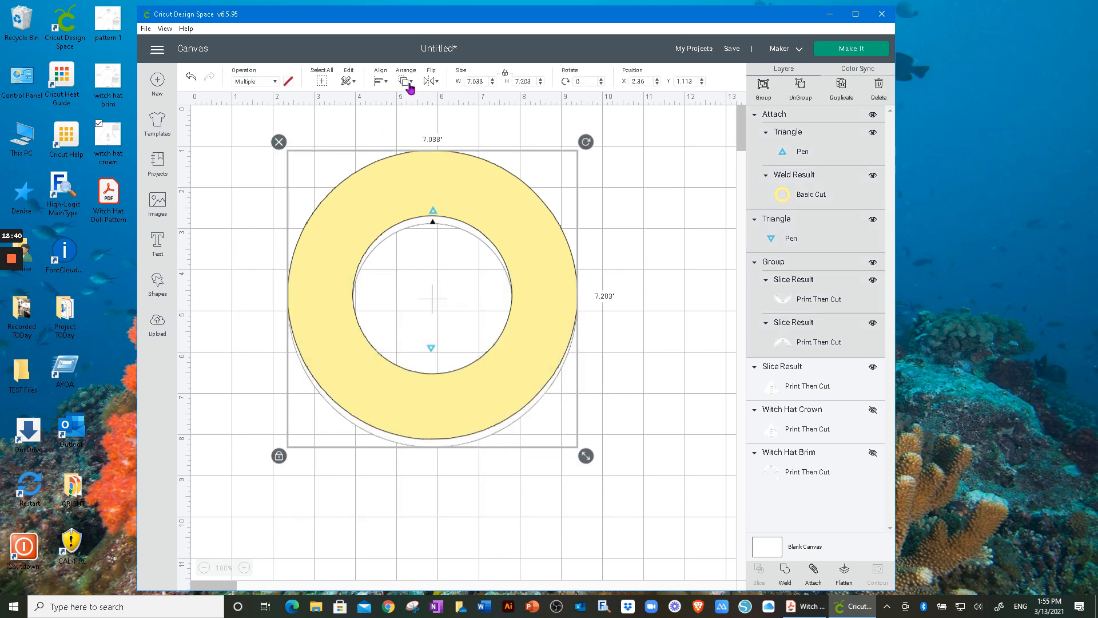
left_click(380, 82)
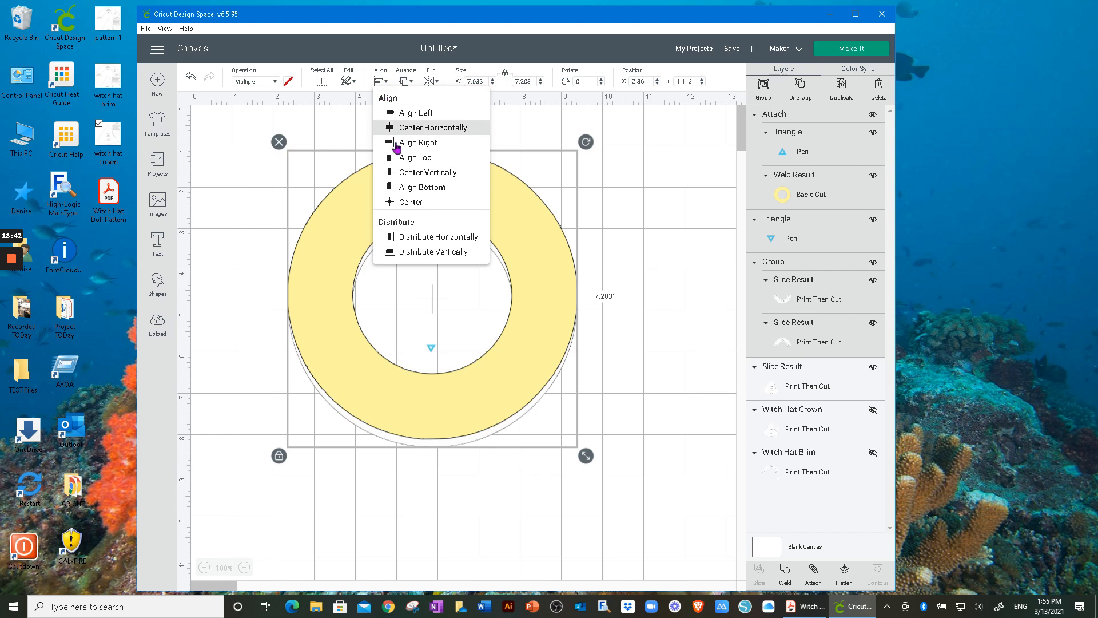
left_click(405, 204)
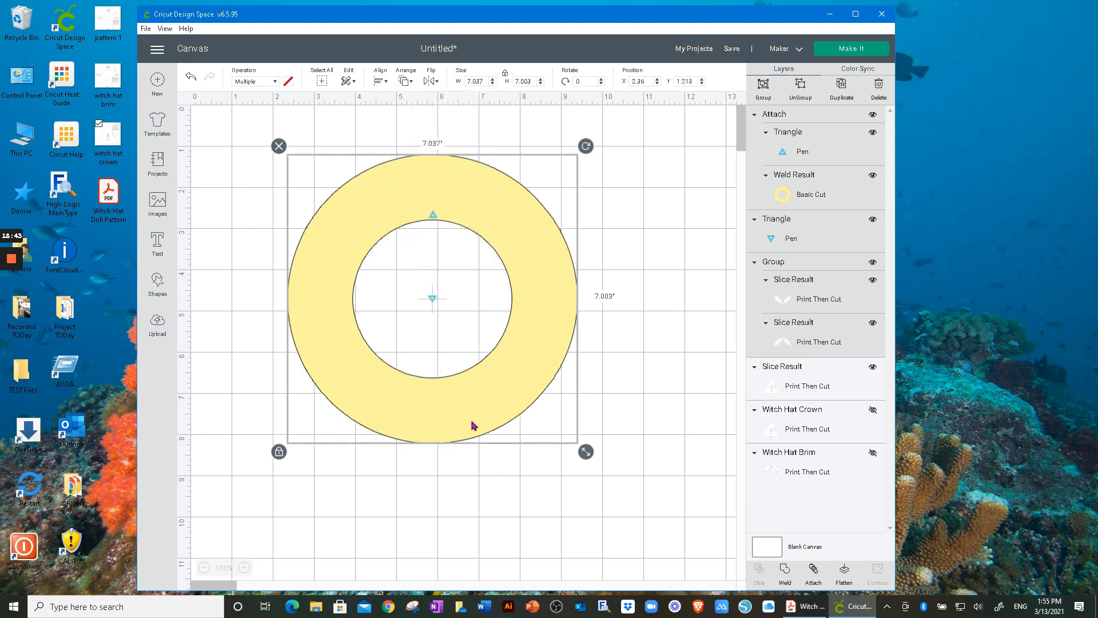
left_click(668, 361)
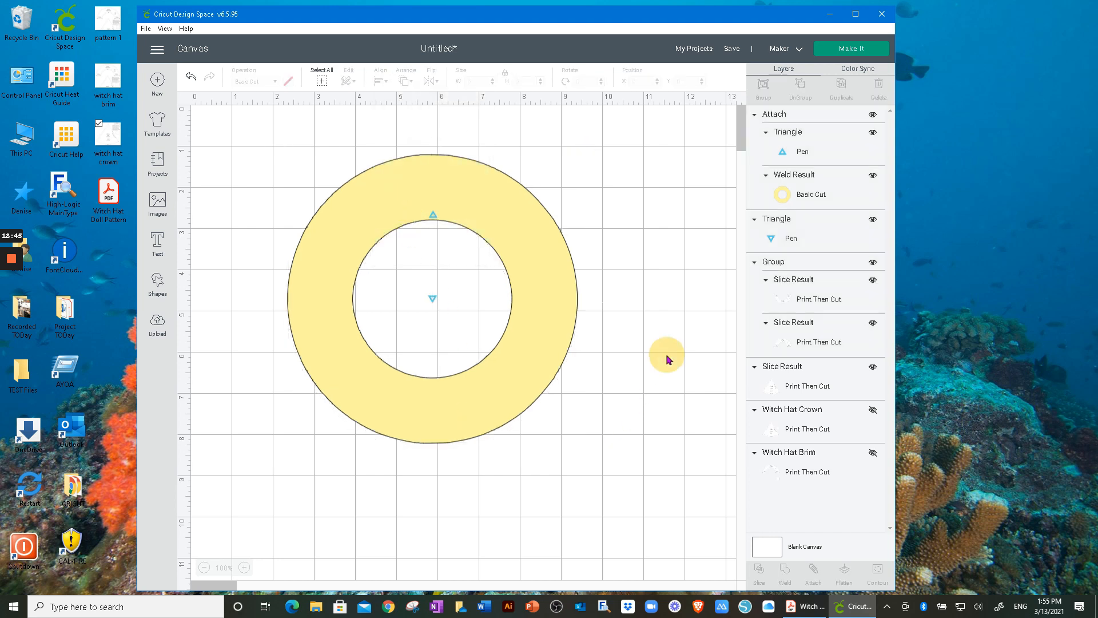
left_click(420, 419)
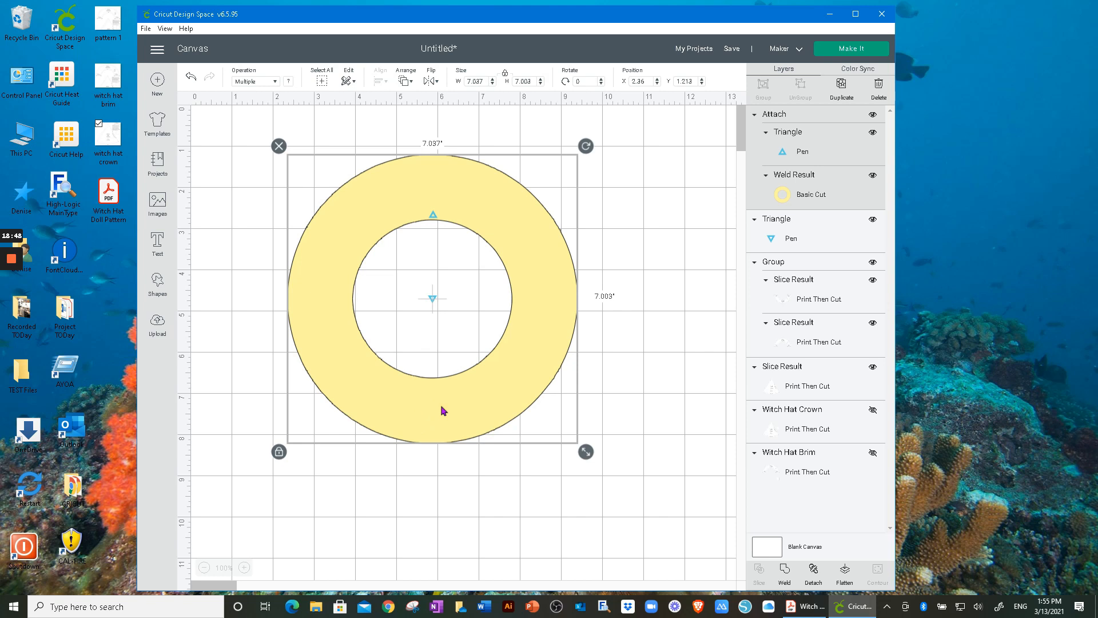
left_click(593, 363)
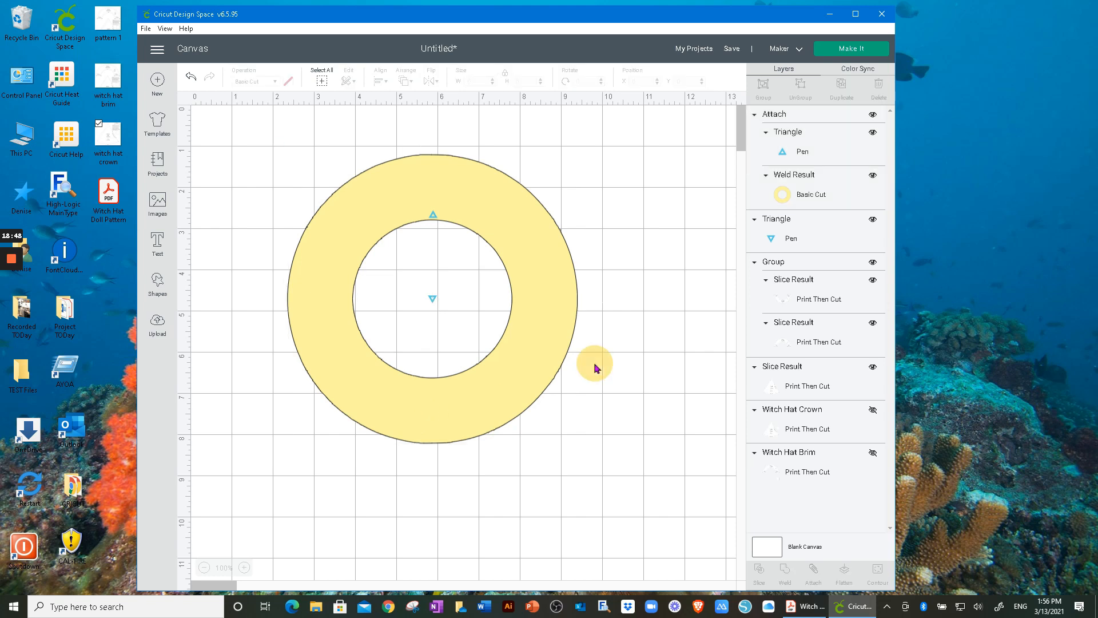
Step: Move the attached yellow ring slightly down to X 2.374", Y 1.393"
left_click(802, 195)
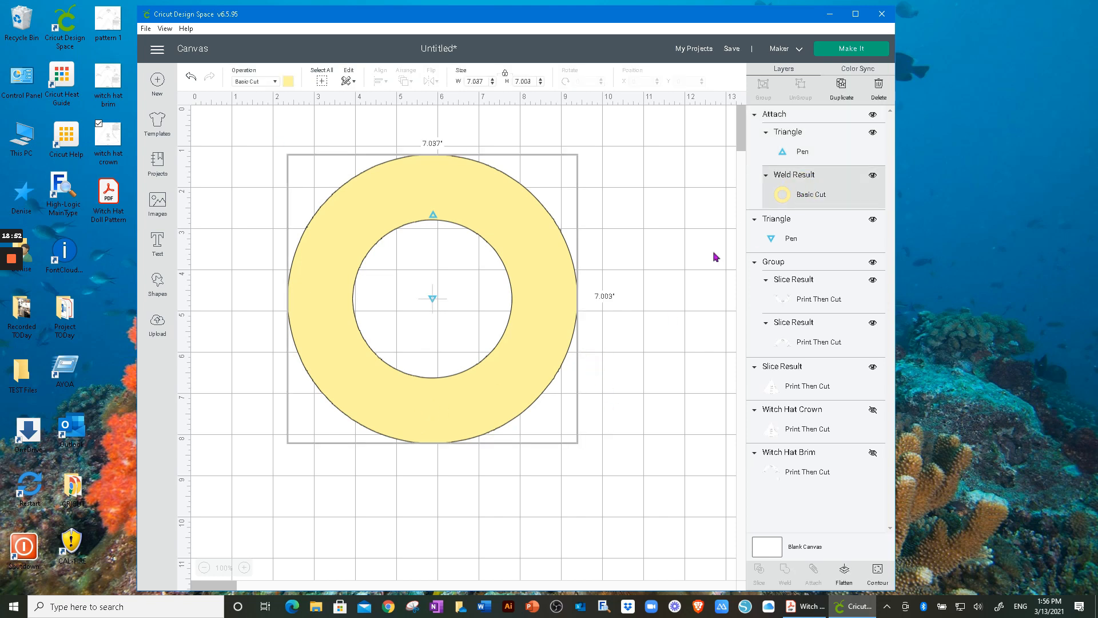
left_click_drag(507, 391, 507, 399)
key("Left")
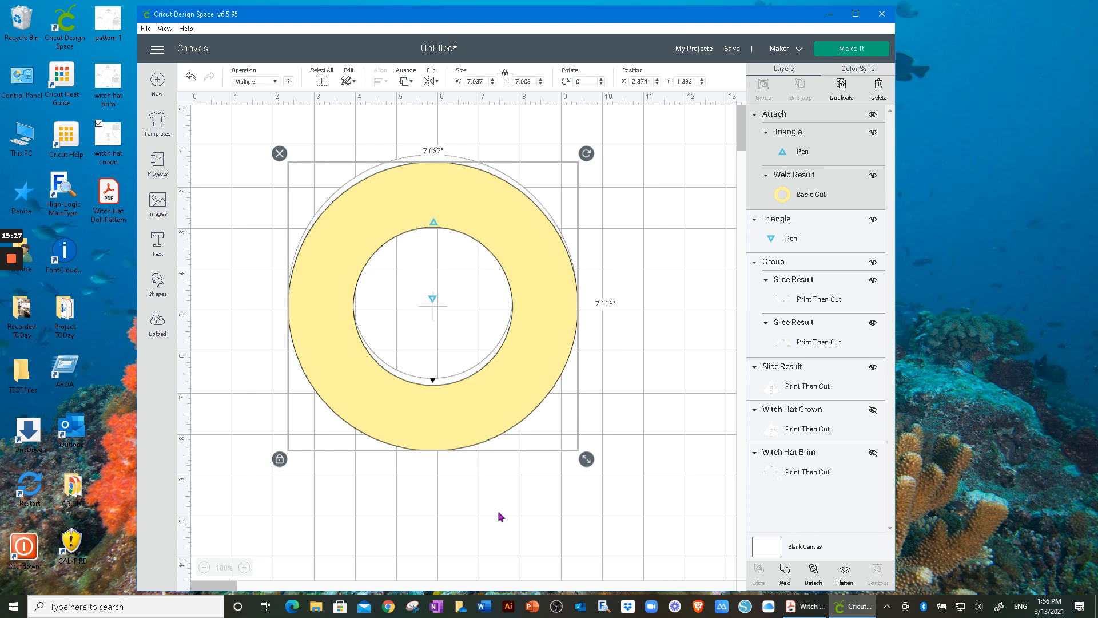
Step: Nudge the downward-pointing pen triangle straight down to Y 6.65", just below the ring's inner edge
left_click(433, 299)
left_click(433, 299)
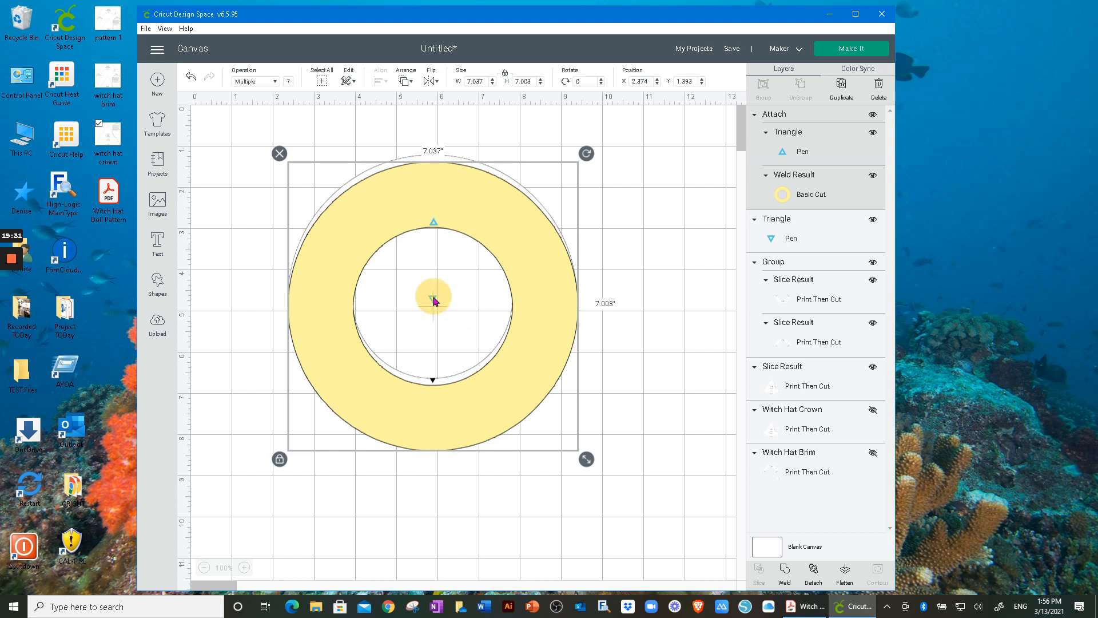
left_click(786, 232)
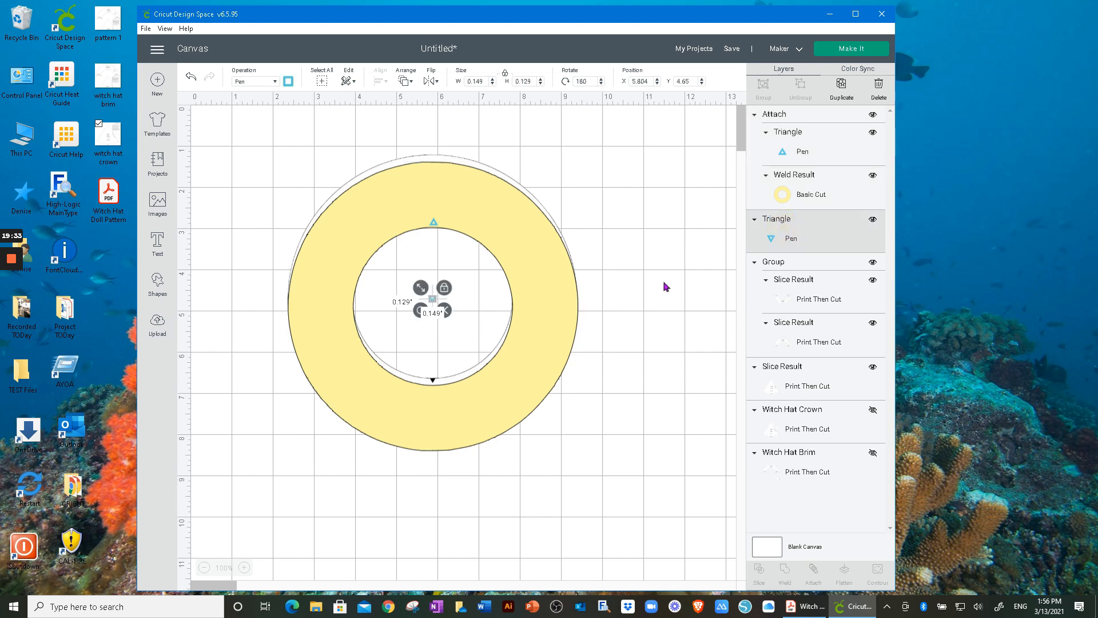
key("Down")
key("Down")
key("Down")
key("Down")
key("Down")
key("Down")
key("Down")
key("Down")
key("Down")
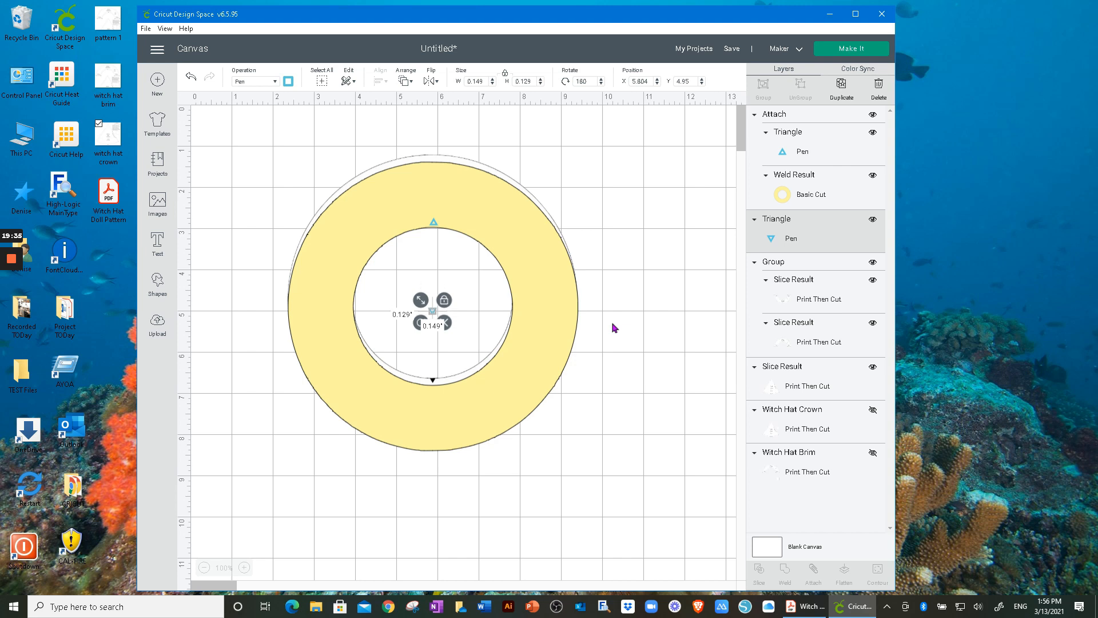
key("Down")
key("Down")
key("Down")
key("Down")
key("Down")
key("Down")
key("Down")
key("Down")
key("Down")
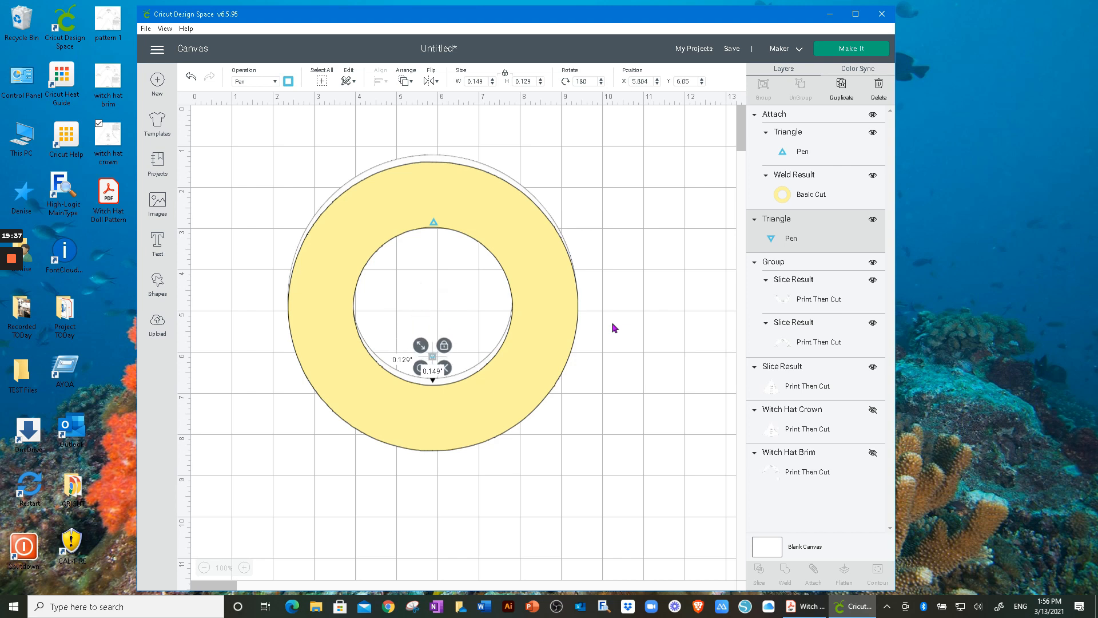
key("Down")
key("Down")
key("Down")
key("Down")
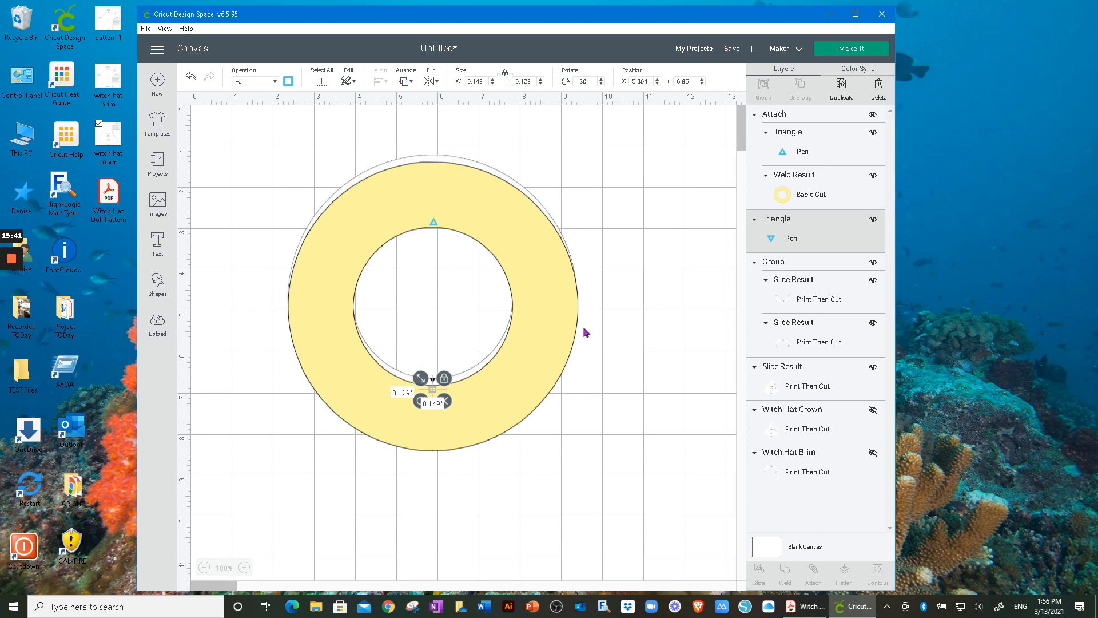
Step: Bring the downward-pointing pen triangle to the front and fine-tune its position on the ring to X 5.804", Y 6.664"
left_click(406, 81)
left_click(431, 144)
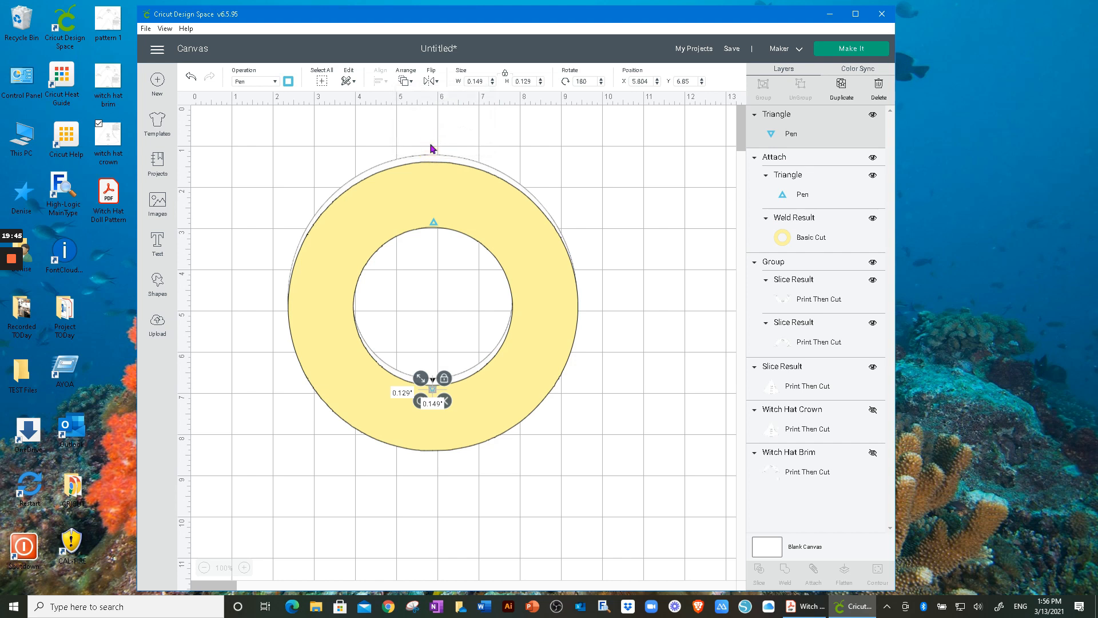
left_click(646, 453)
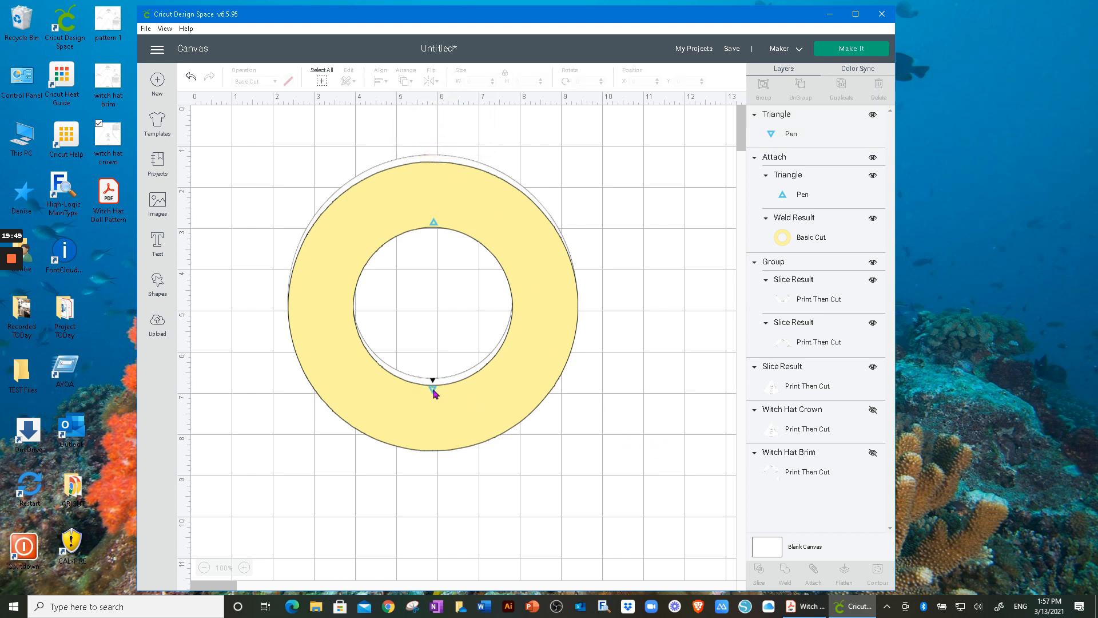
left_click(433, 390)
left_click_drag(433, 392, 432, 392)
left_click(534, 460)
Step: Attach the downward-pointing pen triangle to the yellow ring
left_click(793, 127)
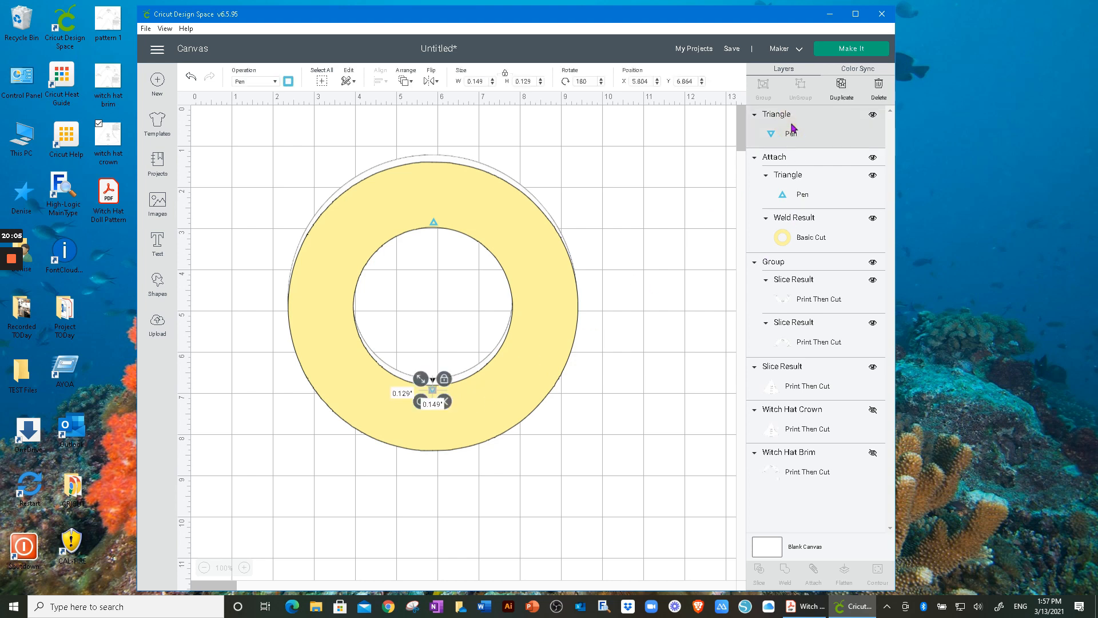
left_click(820, 234, "shift")
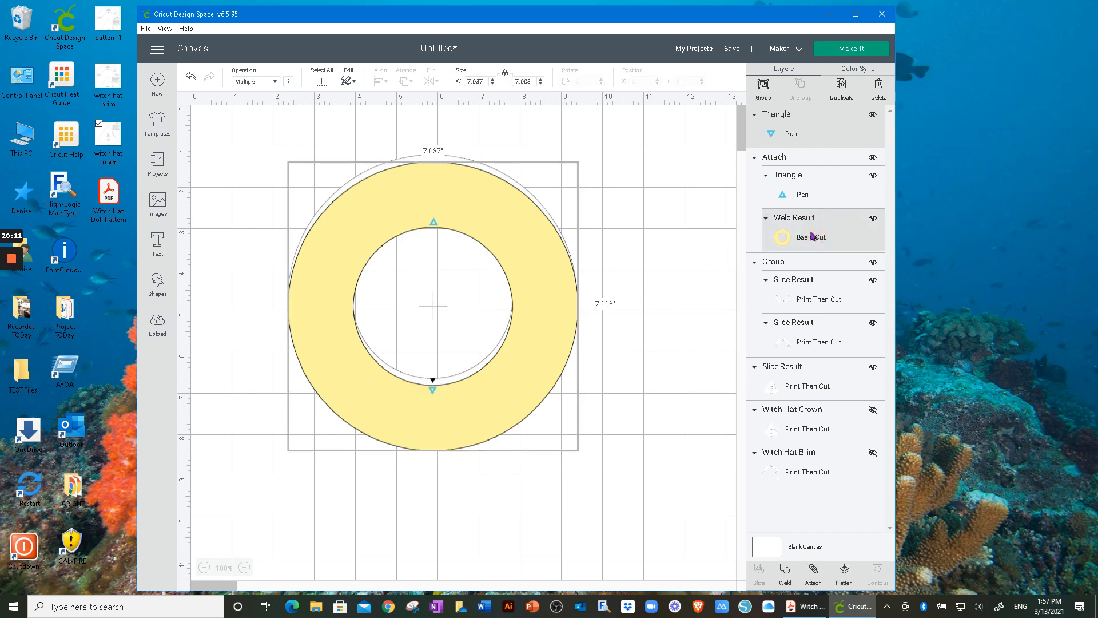
left_click(813, 572)
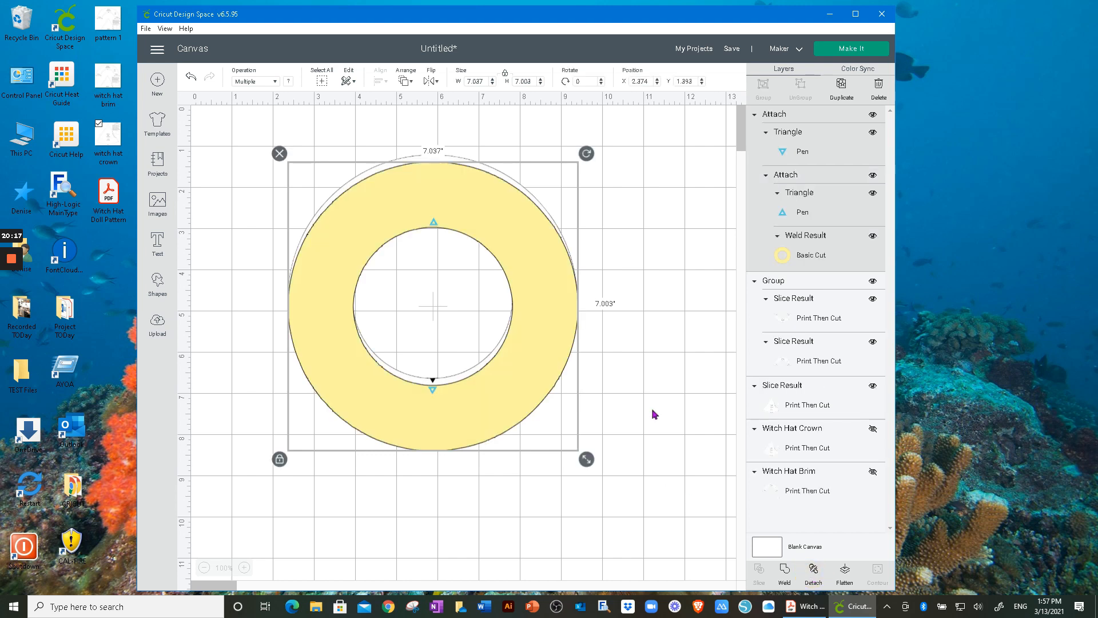
Step: Hide the grouped brim pattern and place the attached yellow ring at X 1.374", Y 0.602"
left_click_drag(496, 415, 503, 576)
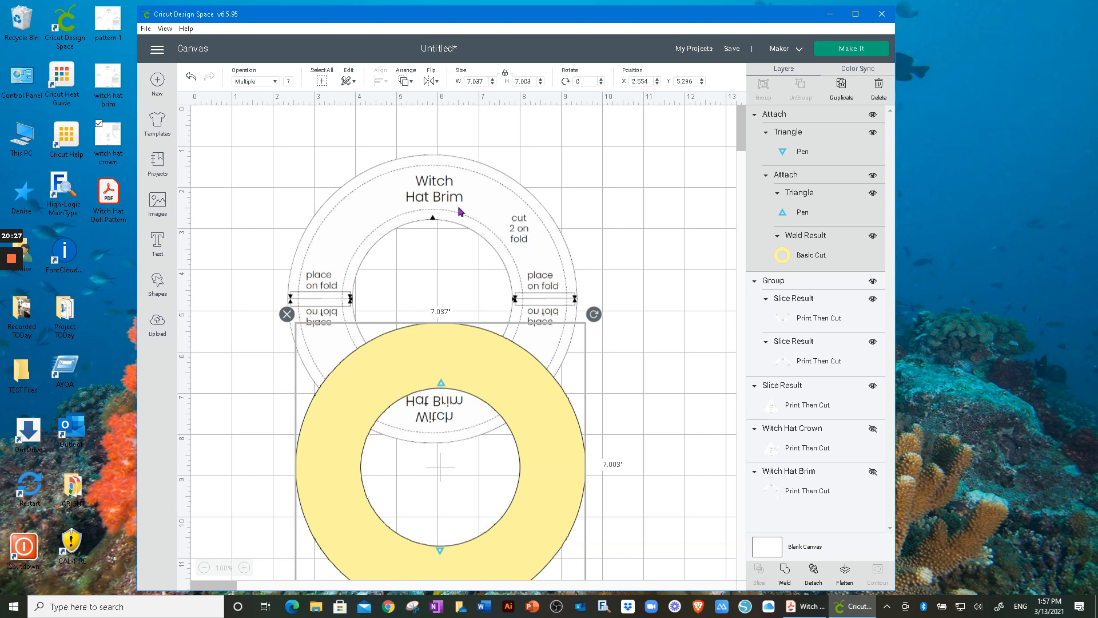
left_click(482, 186)
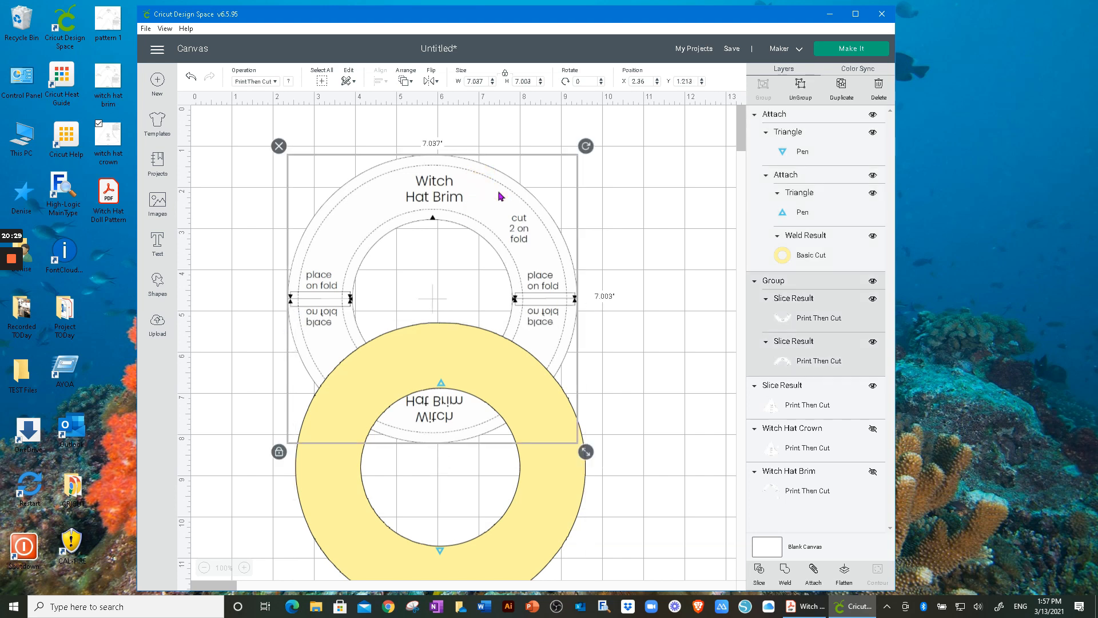
left_click(871, 282)
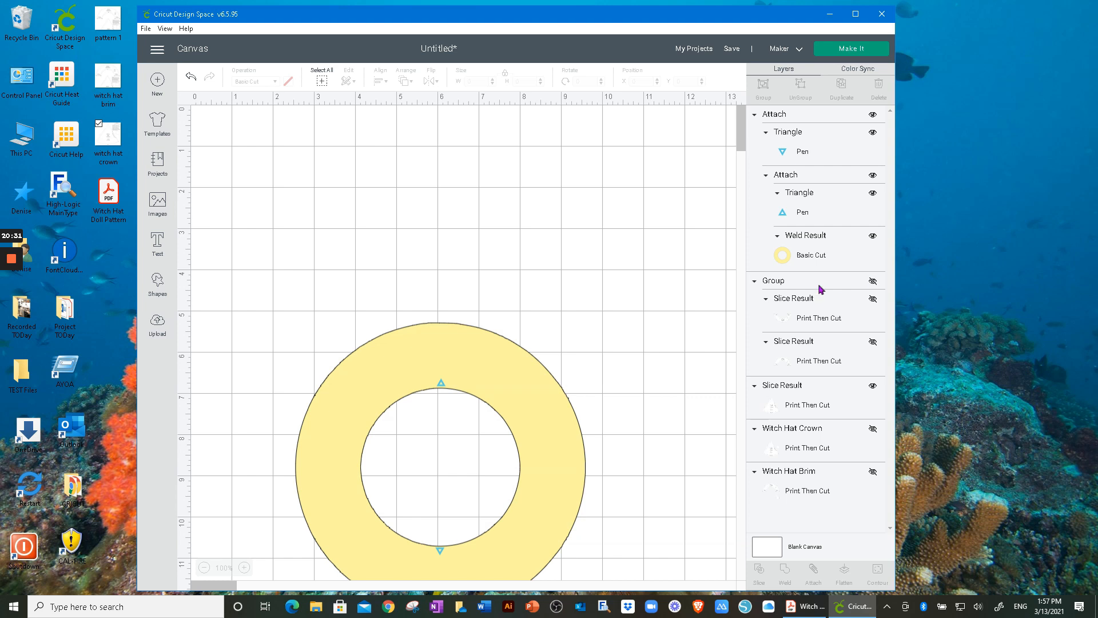
left_click_drag(551, 460, 504, 270)
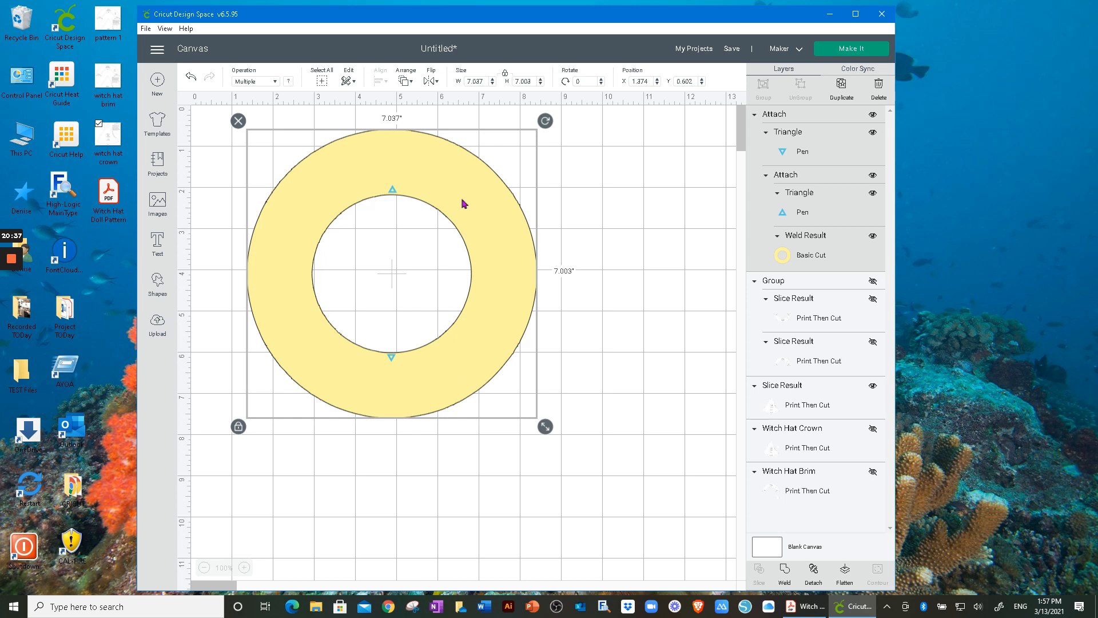
Step: Duplicate the attached yellow ring and place the copy overlapping the original at X 3.721", Y 0.81"
left_click(841, 91)
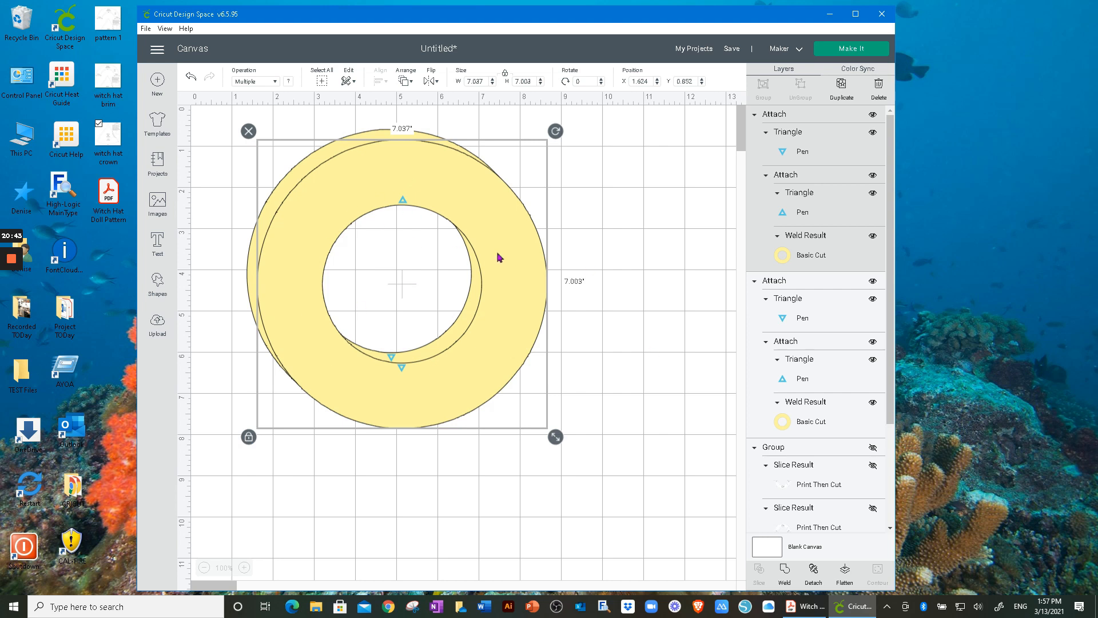
left_click_drag(497, 244, 582, 237)
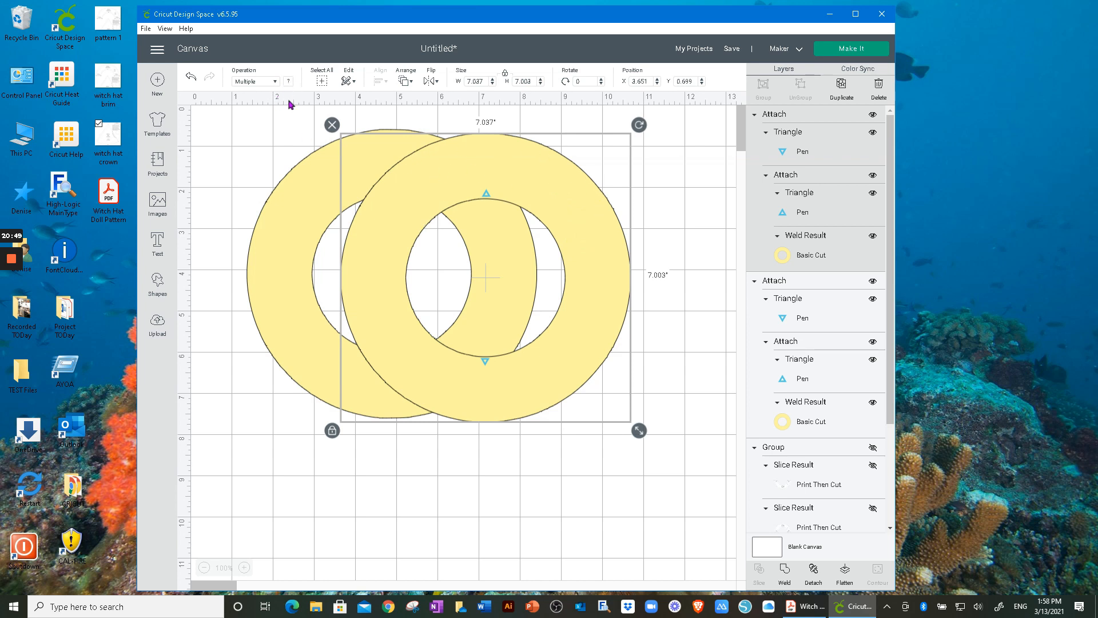
mouse_move(532, 192)
left_mouse_down()
mouse_move(522, 179)
mouse_move(533, 208)
mouse_move(522, 179)
left_mouse_up()
Step: Move the Witch Hat Crown pattern below the rings to X 0.514", Y 9.66"
scroll(592, 314, "down", 3)
scroll(590, 313, "down", 3)
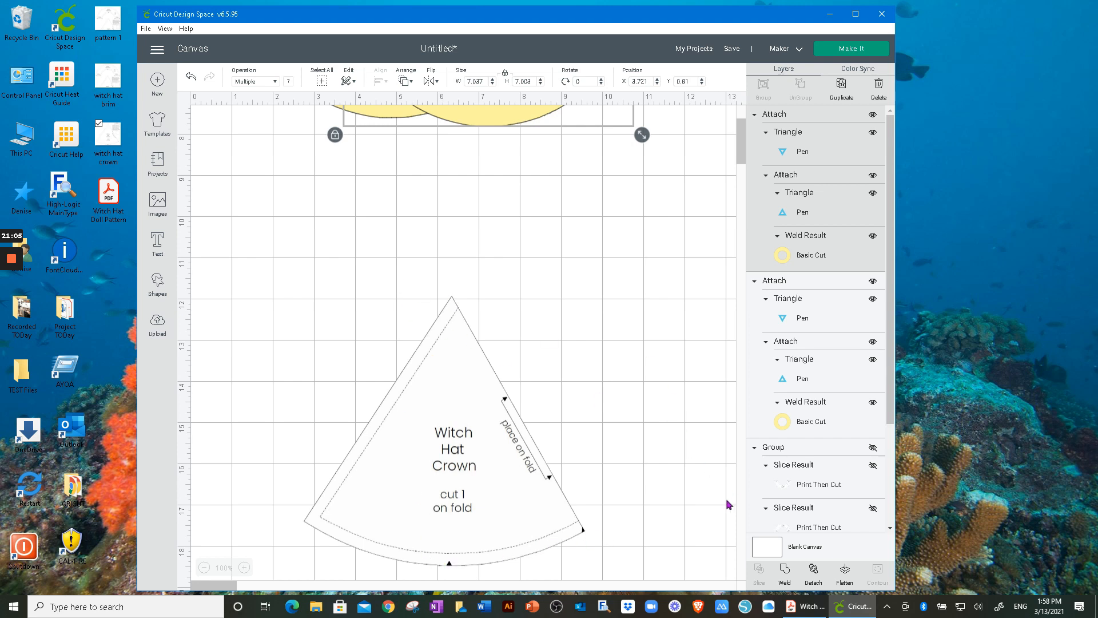
left_click_drag(439, 530, 339, 453)
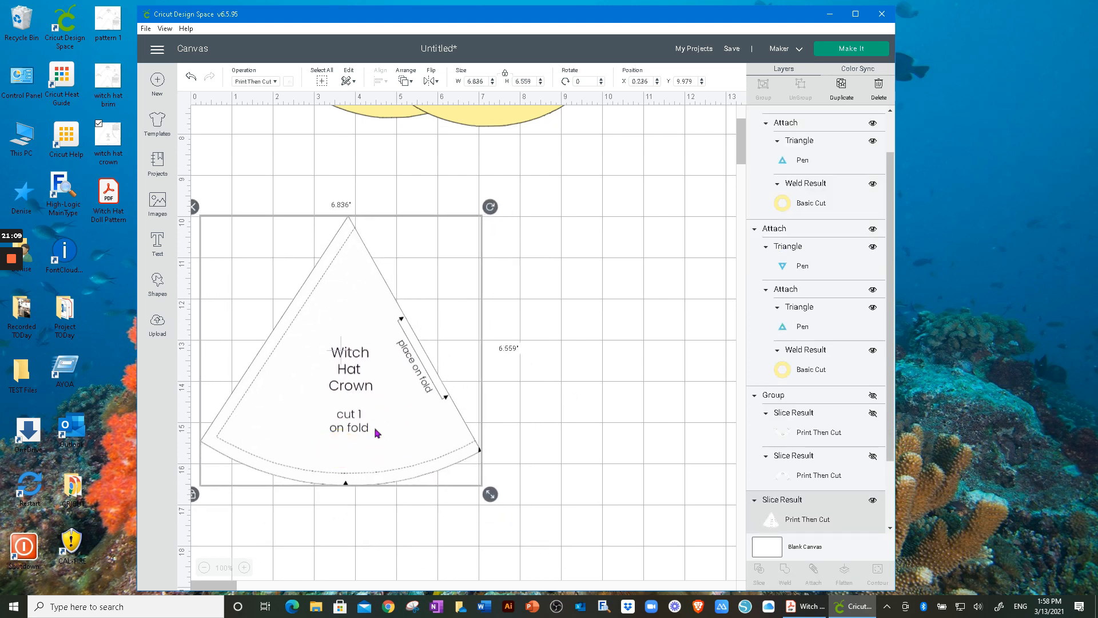
left_click_drag(339, 336, 351, 323)
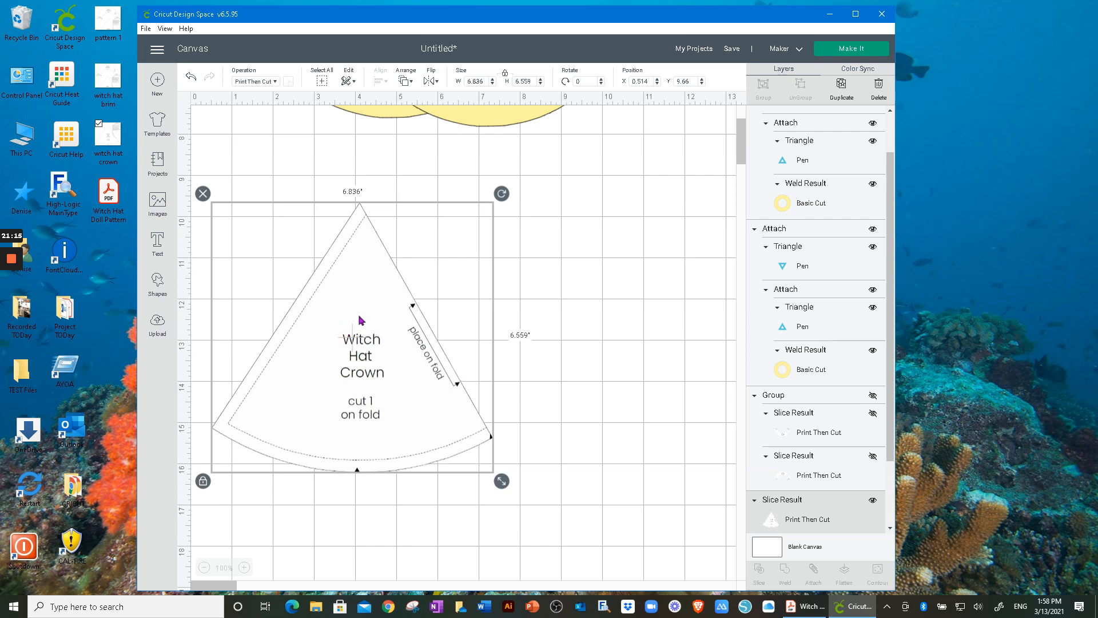
Step: Duplicate the crown pattern, flip the copy vertically and place it clear of the original at X 6.736", Y 15.243"
left_click(839, 87)
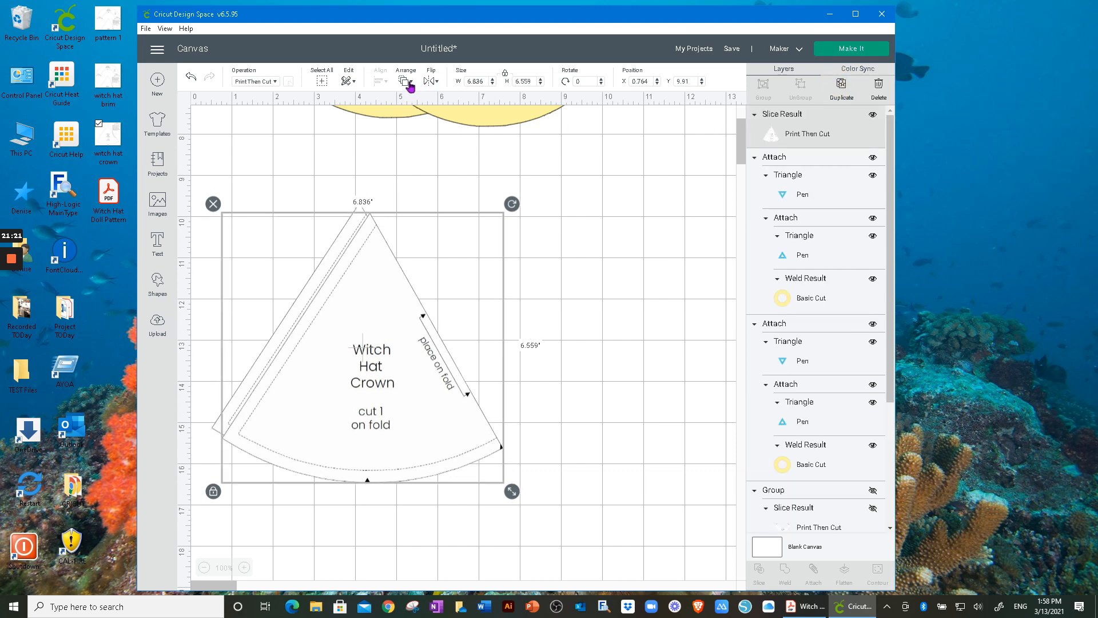
left_click(432, 81)
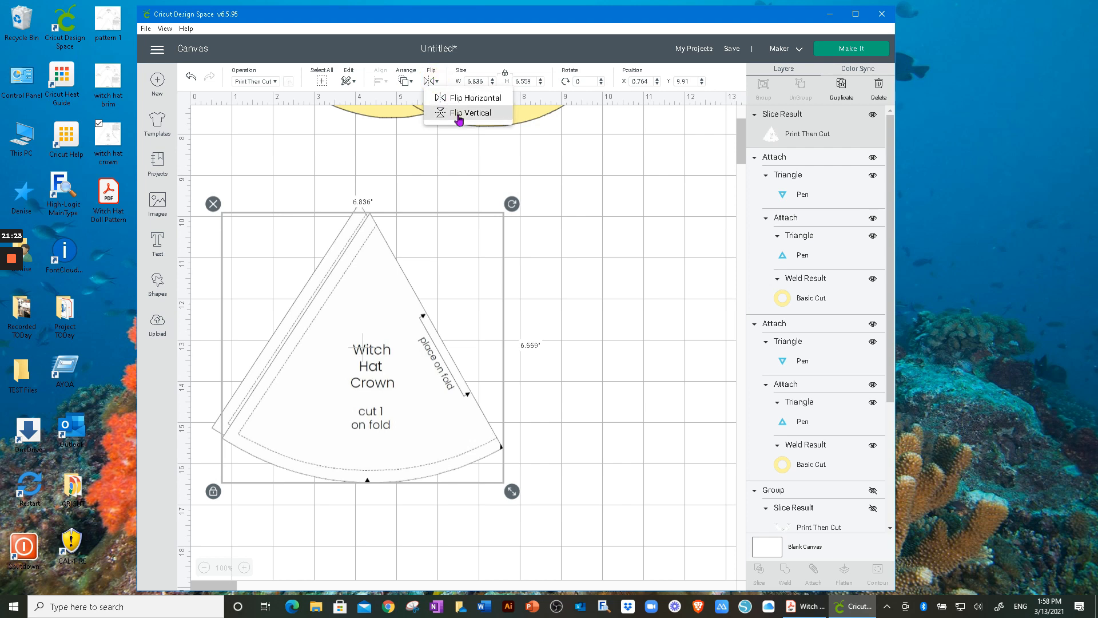
left_click(460, 114)
left_click_drag(398, 280, 642, 513)
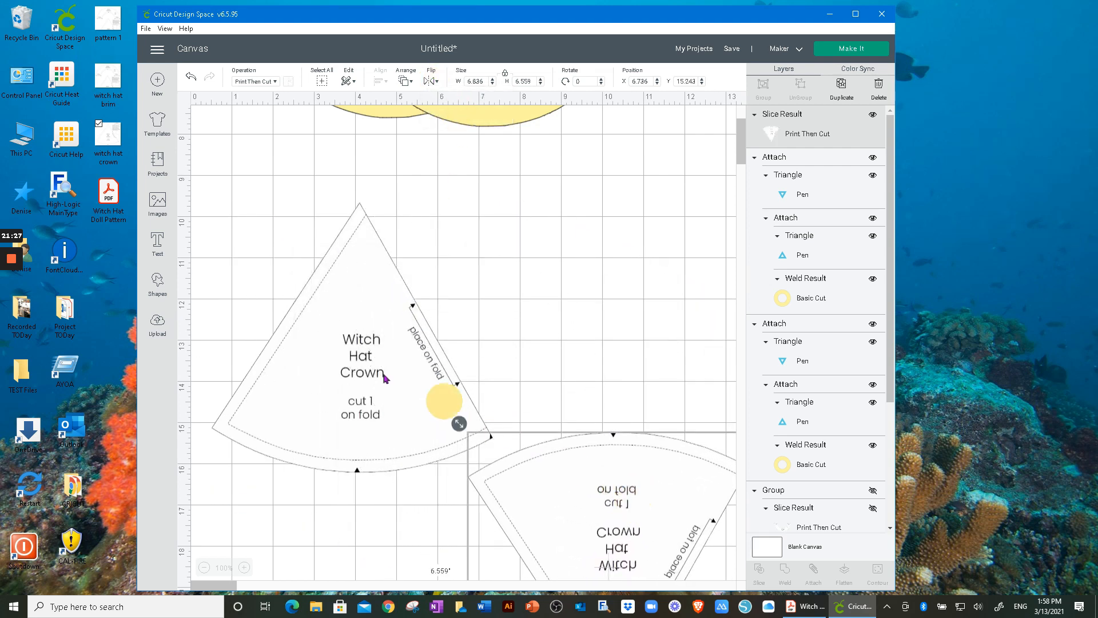
Step: Rotate the original crown pattern to about 70.88° and reposition it to leave room for its mirrored half
left_click(354, 349)
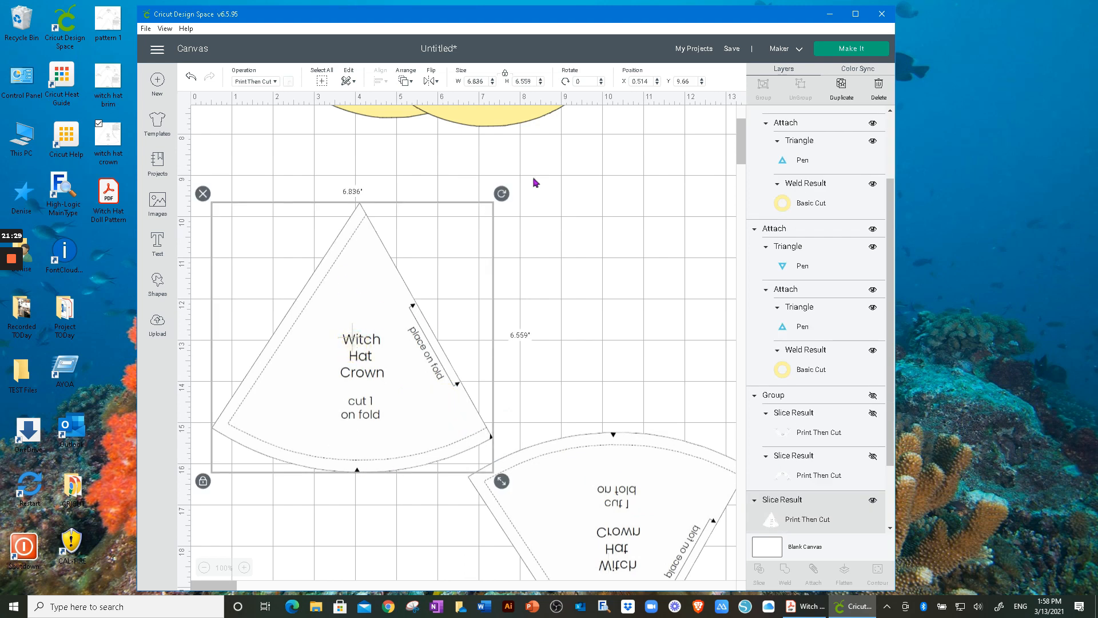
left_click_drag(501, 193, 576, 393)
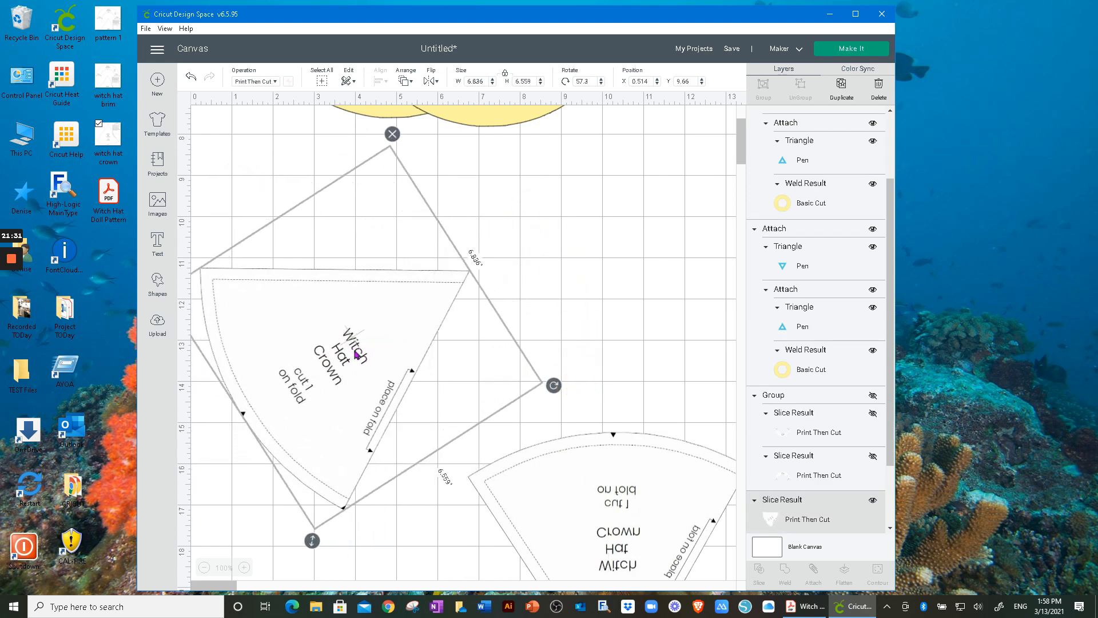
left_click_drag(356, 349, 404, 307)
left_click_drag(600, 346, 592, 397)
left_click_drag(421, 331, 386, 298)
Step: Rotate the flipped crown copy to 11.78° and move it so its fold edge meets the original's fold edge
left_click_drag(639, 506, 520, 343)
left_click_drag(339, 538, 589, 326)
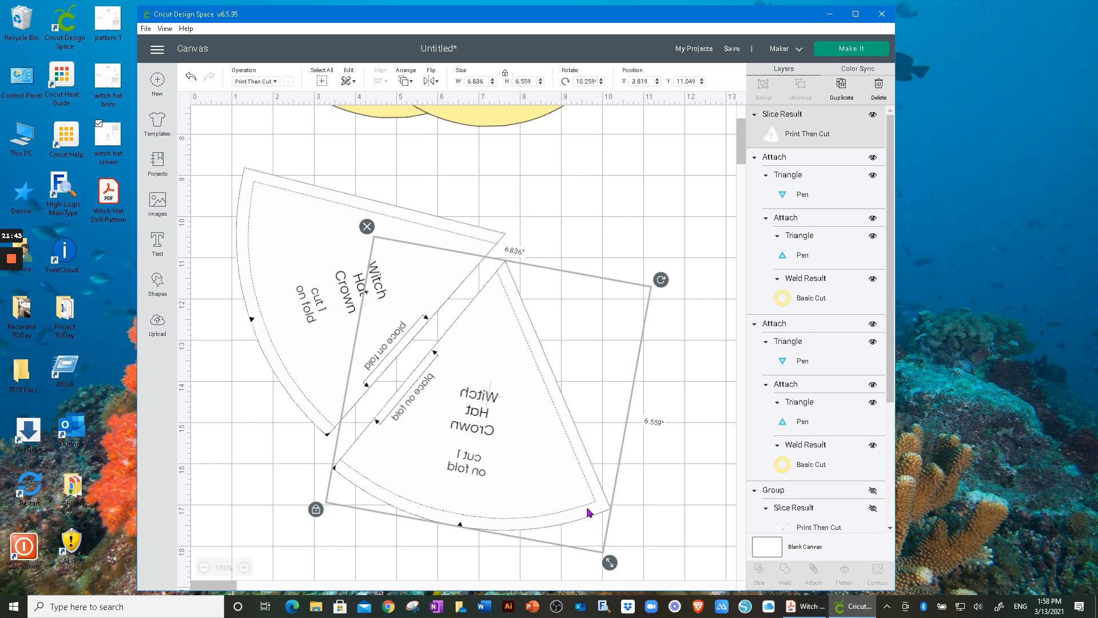
left_click_drag(508, 440, 514, 419)
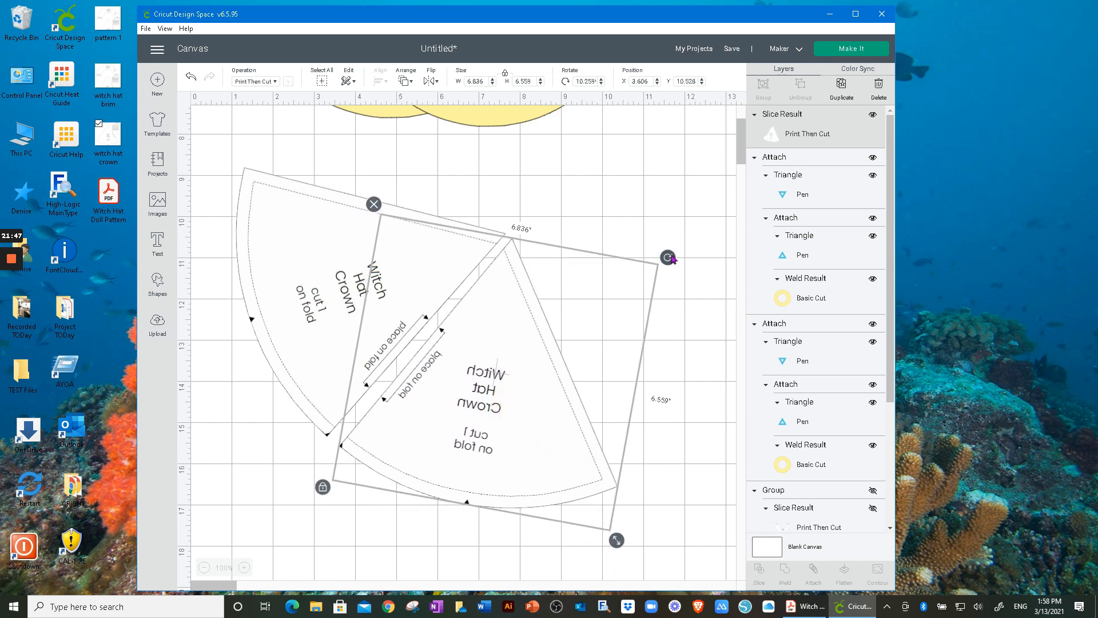
left_click_drag(671, 262, 665, 273)
left_click_drag(545, 384, 532, 378)
left_click(366, 520)
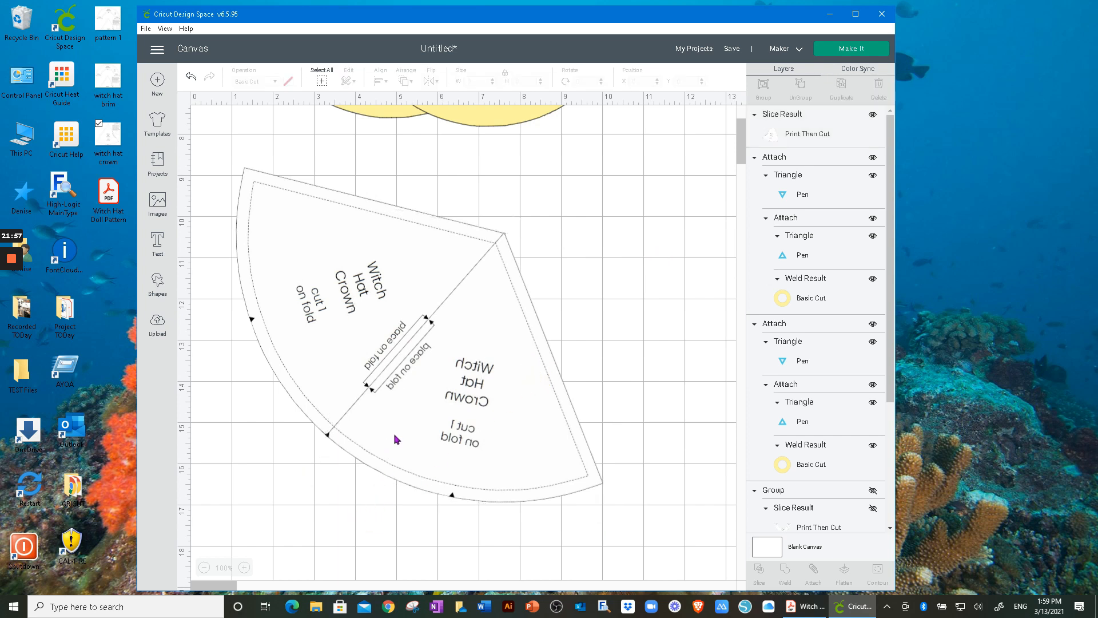
Step: Nudge the original crown half slightly toward the outside so its fold edge lies closer to the flipped half's fold edge
left_click(462, 188)
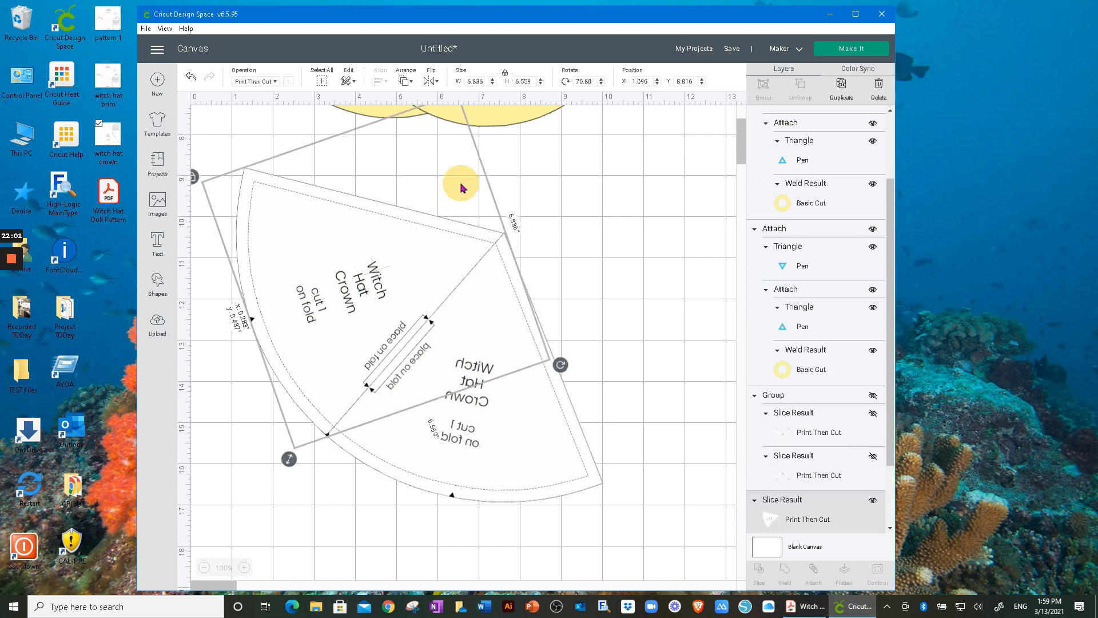
left_click_drag(461, 185, 461, 186)
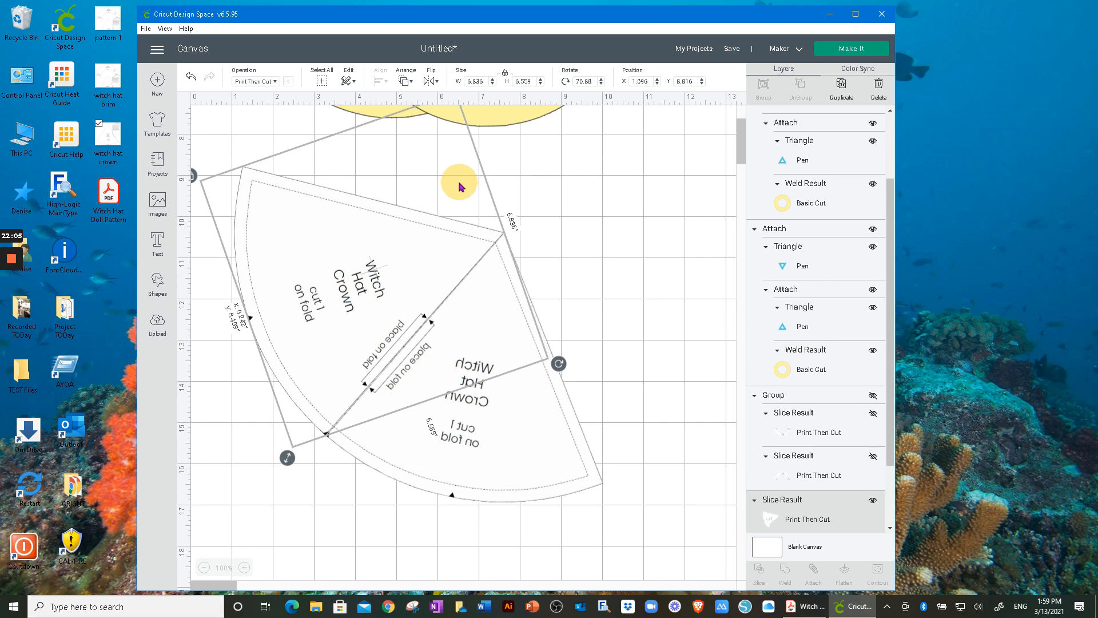
left_click(602, 251)
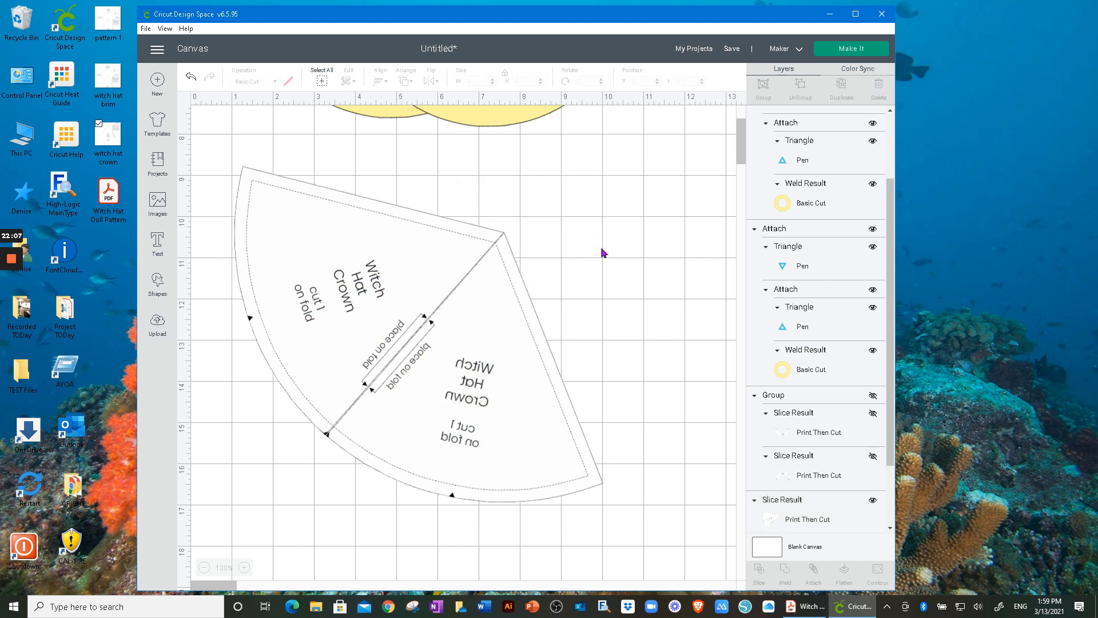
Step: Fine-tune the flipped crown half to X 3.268", Y 10.384" so the two fold edges meet without a gap
left_click(519, 459)
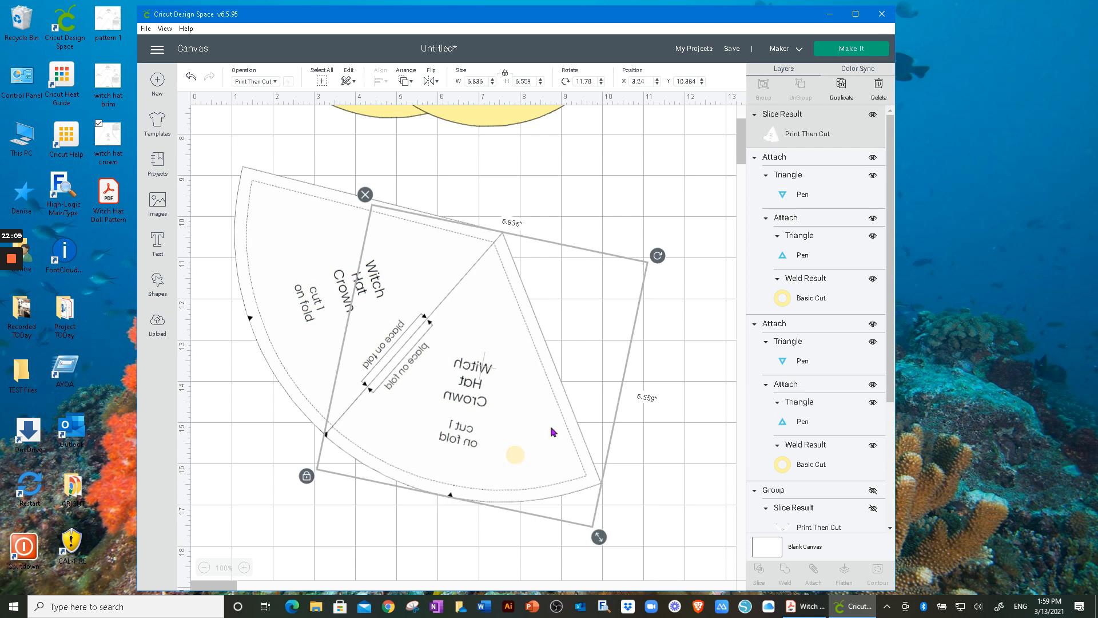
left_click(611, 216)
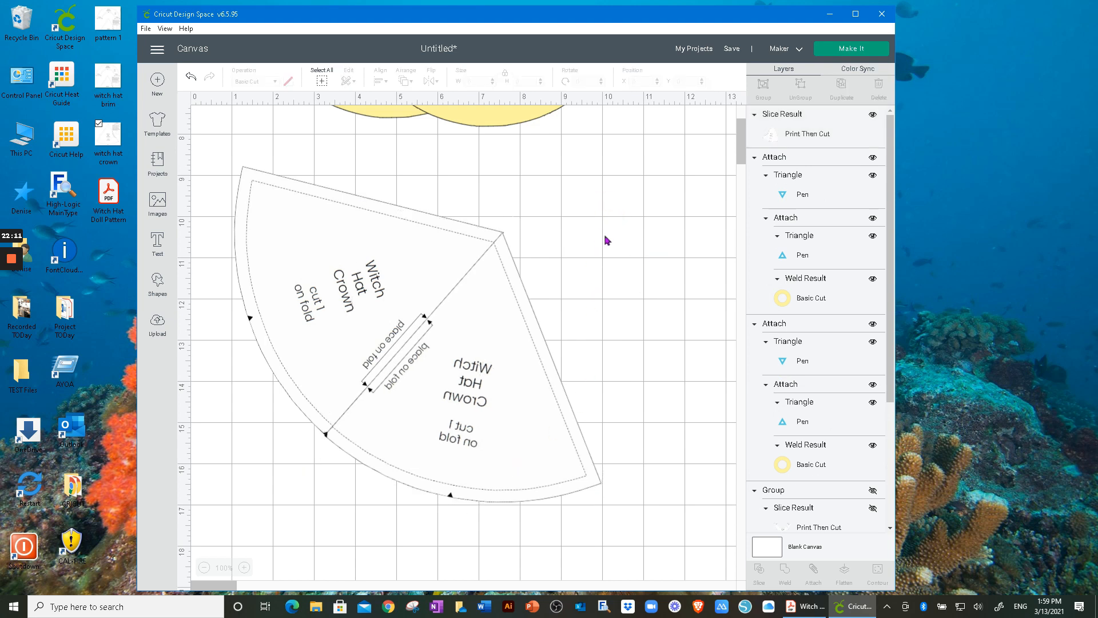
left_click(495, 384)
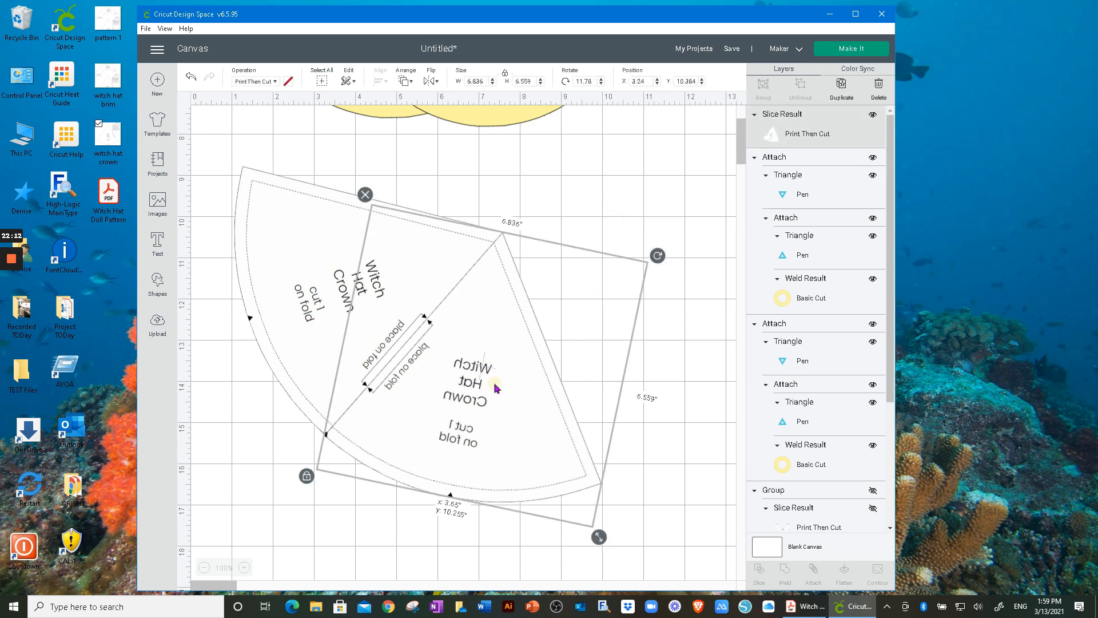
left_click(622, 195)
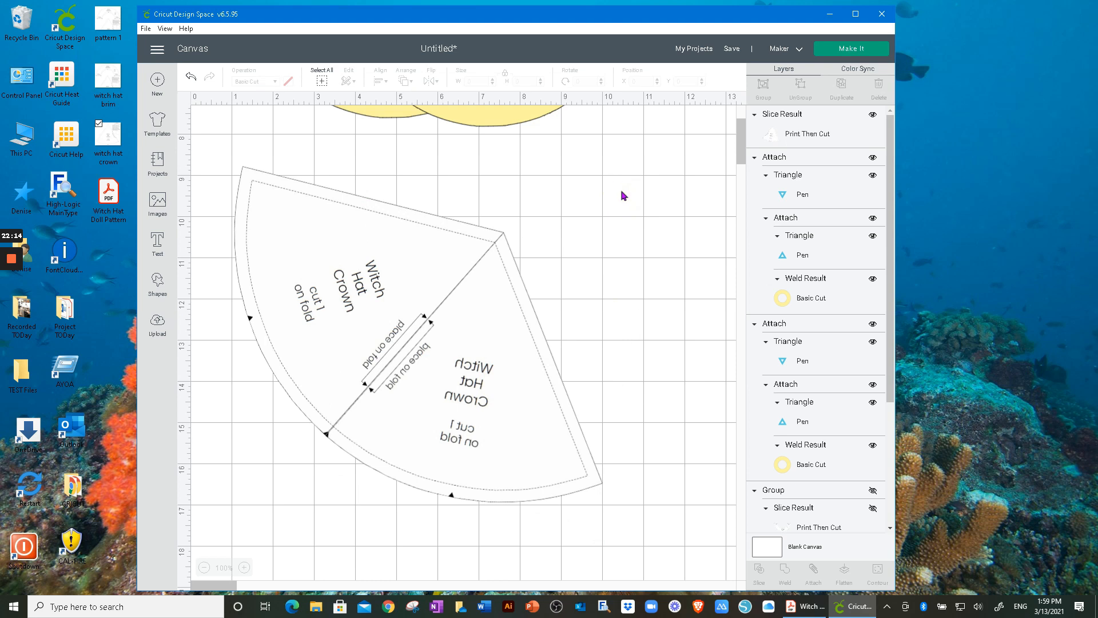
left_click(602, 293)
left_click(586, 200)
mouse_move(617, 297)
left_mouse_down()
mouse_move(571, 286)
mouse_move(611, 297)
left_mouse_up()
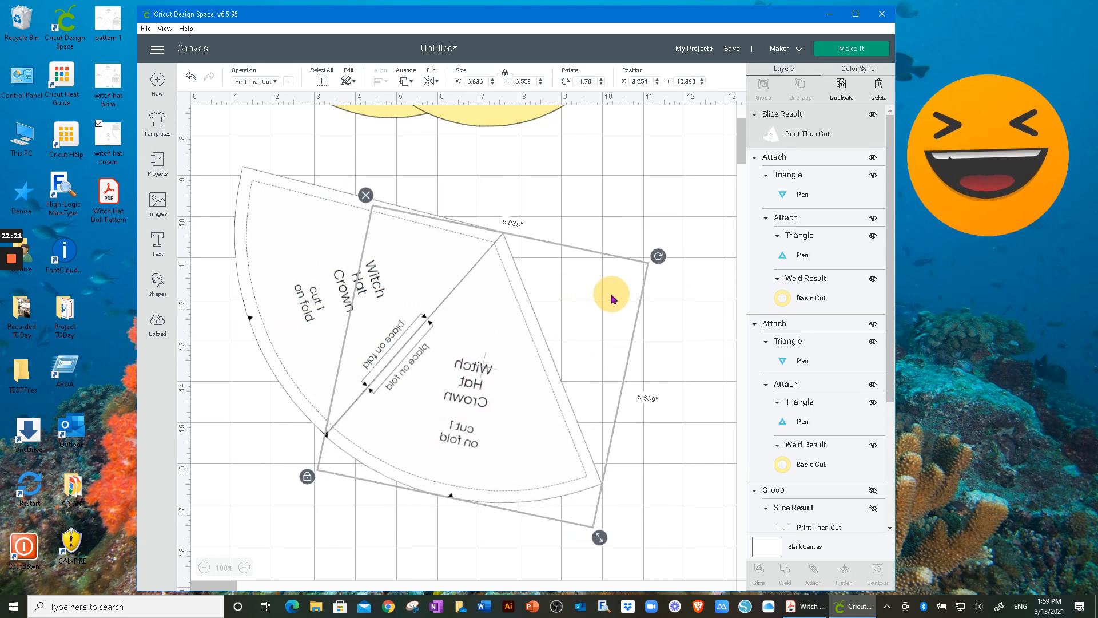
left_click(618, 158)
left_click_drag(433, 406, 435, 407)
left_click(586, 205)
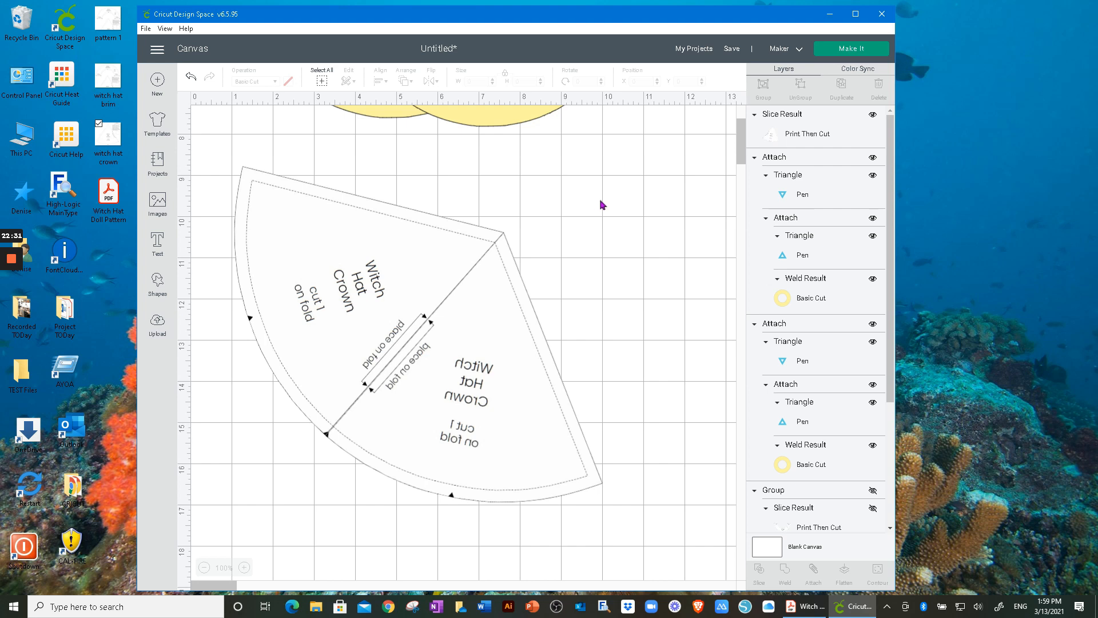
Step: Try welding the two crown halves into one shape, and undo the weld
left_click(514, 377)
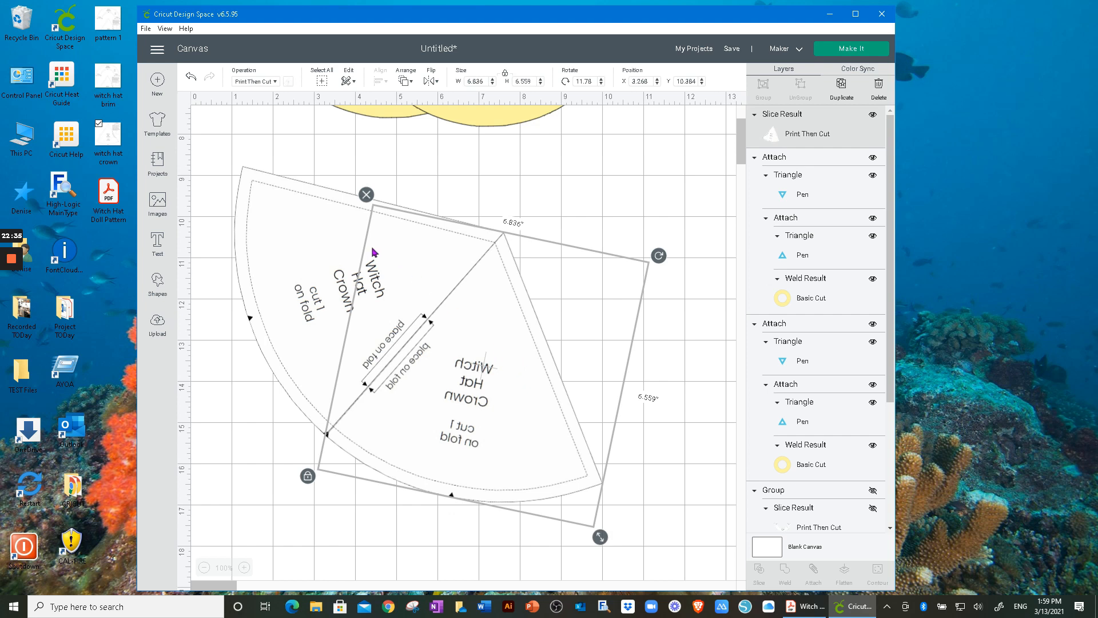
left_click(306, 228)
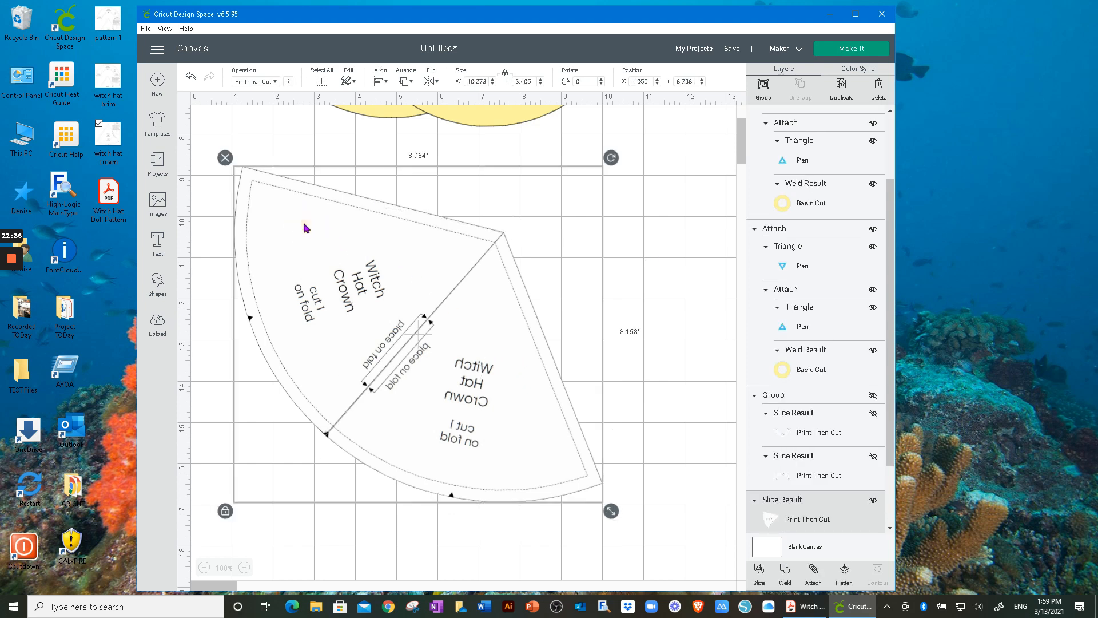
left_click(782, 570)
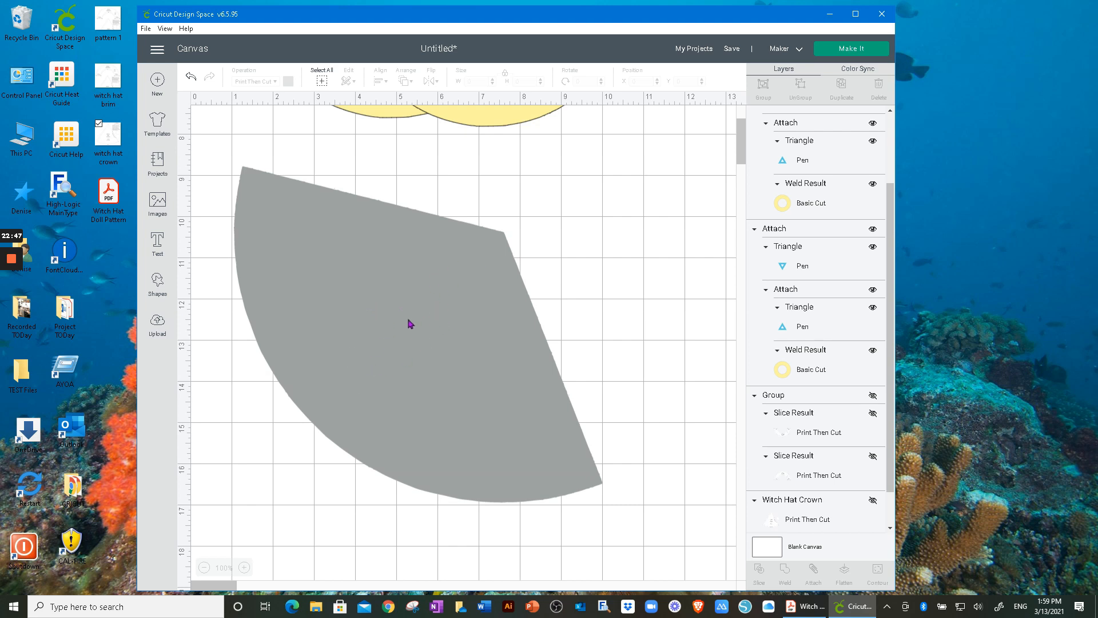
left_click(190, 78)
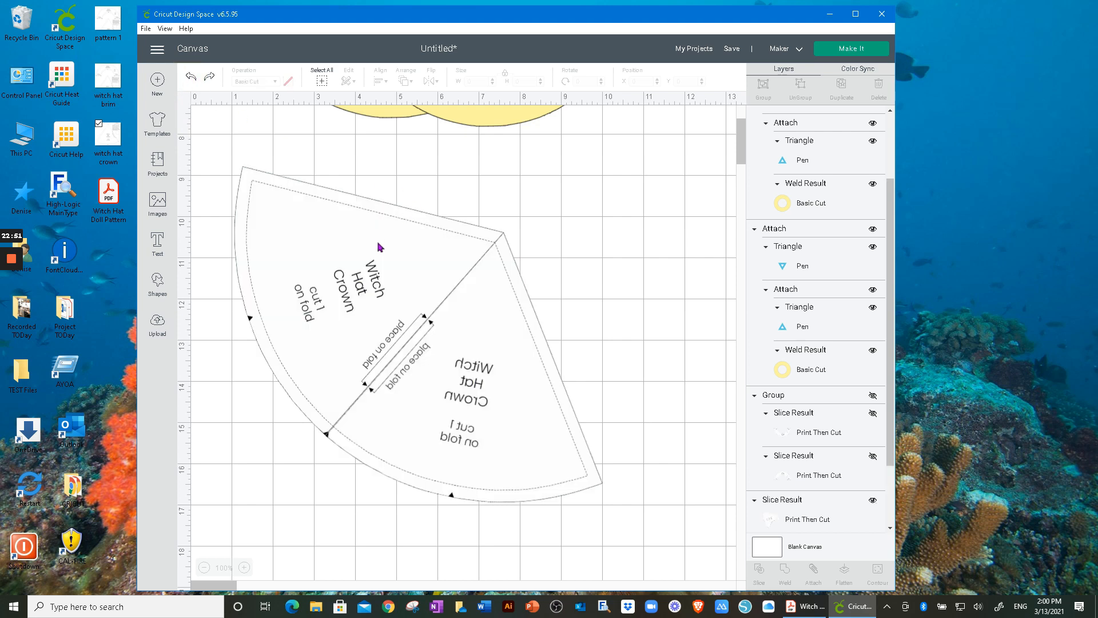
Step: Group the two crown halves and rotate the group to about 318.57° at X 0.181", Y 9.725", with the fold line vertical
left_click(485, 315)
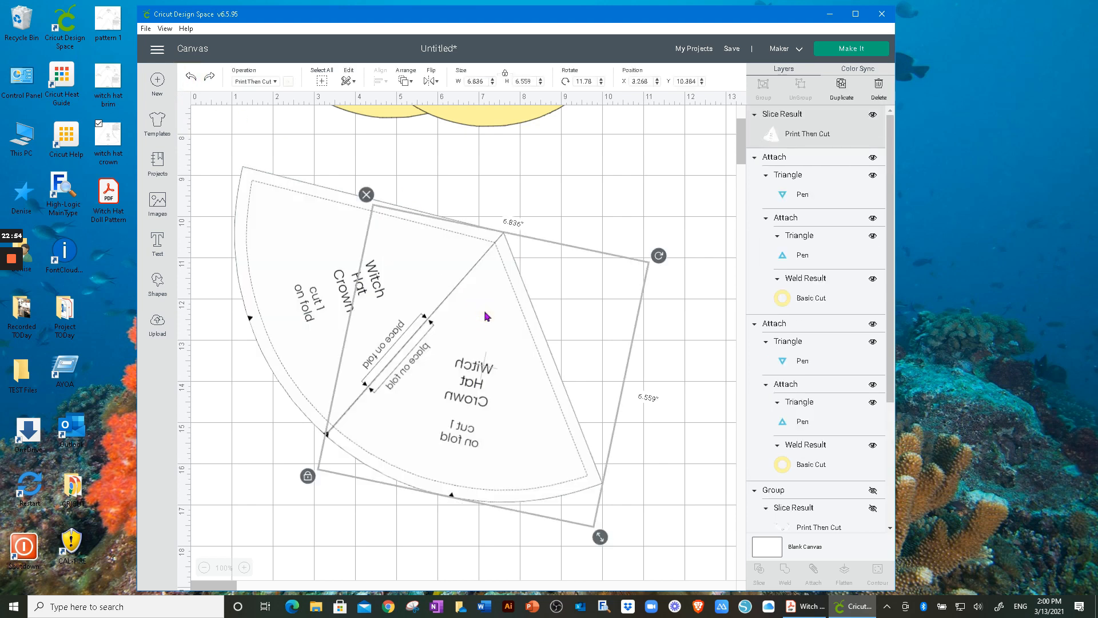
left_click(307, 238, "shift")
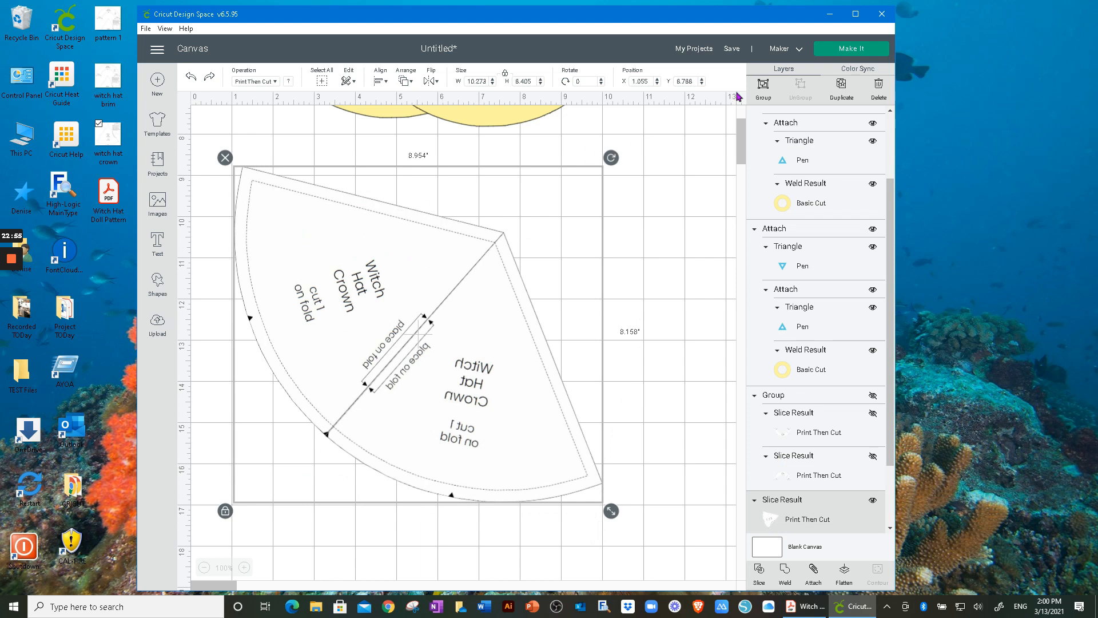
left_click(762, 87)
mouse_move(488, 371)
left_mouse_down()
mouse_move(514, 387)
mouse_move(483, 377)
left_mouse_up()
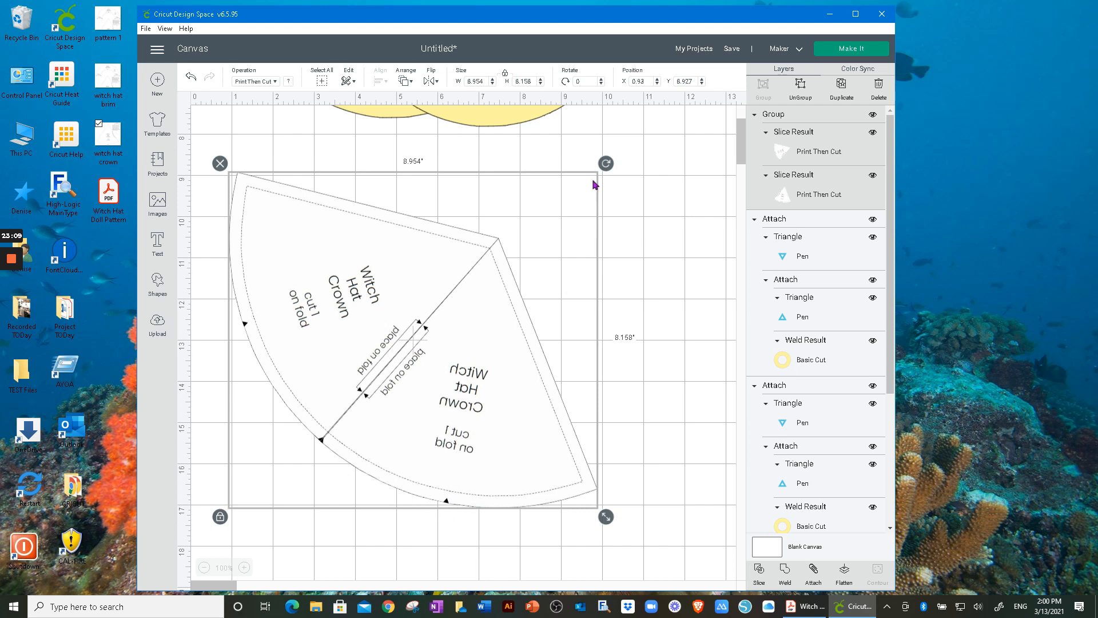
left_click_drag(606, 164, 440, 87)
left_click_drag(489, 379, 496, 377)
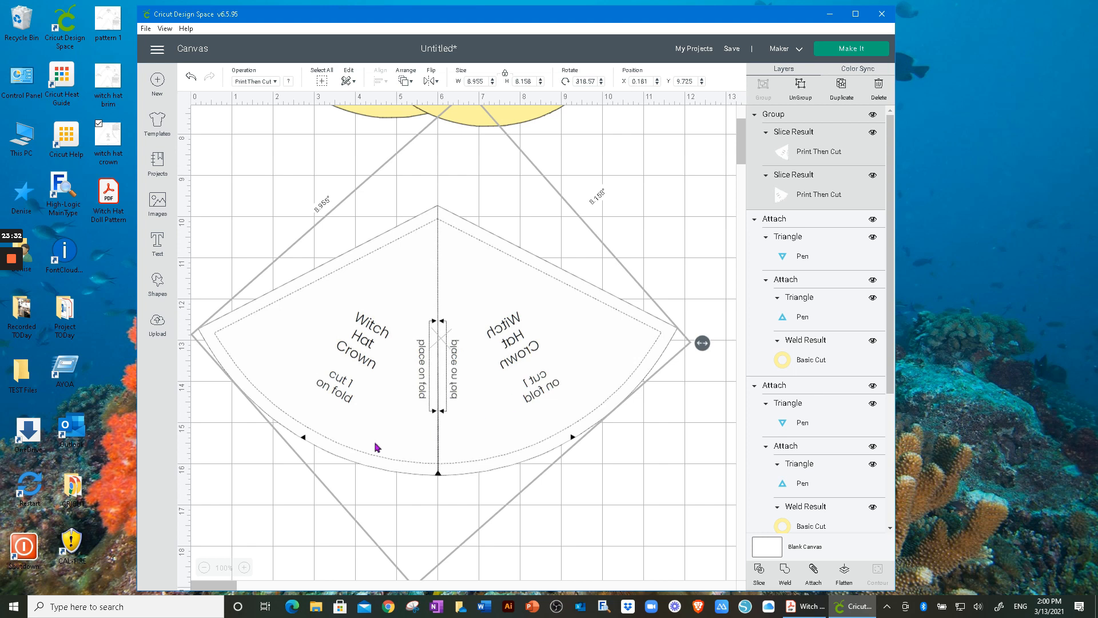
Step: Duplicate the grouped crown pattern and place the copy lower on the canvas at X 0.153", Y 11.376"
left_click(840, 87)
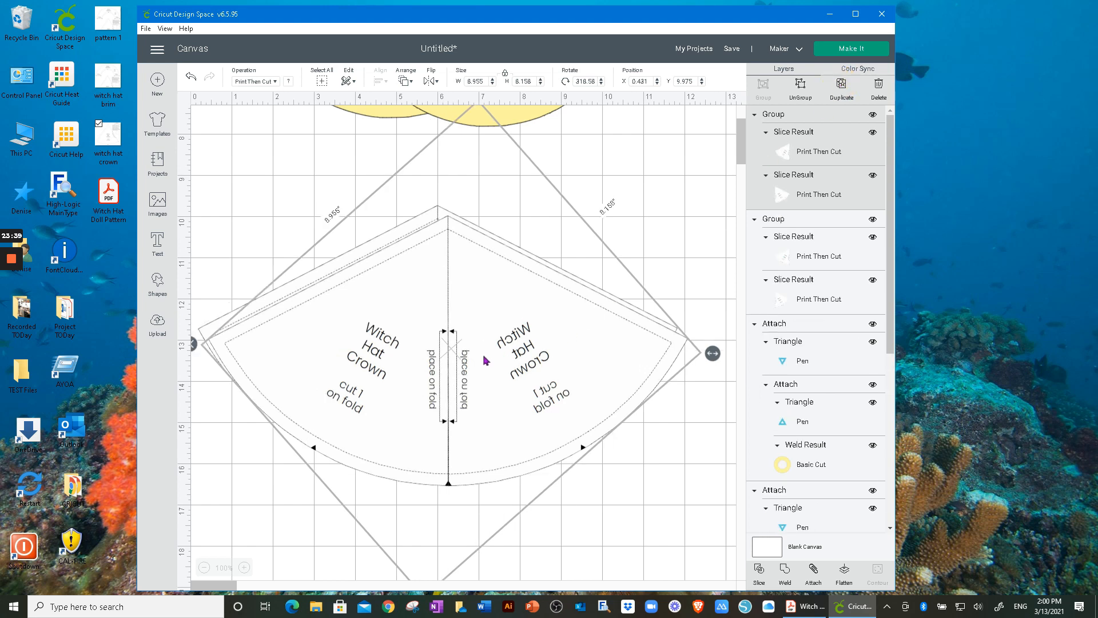
left_click_drag(482, 293, 468, 351)
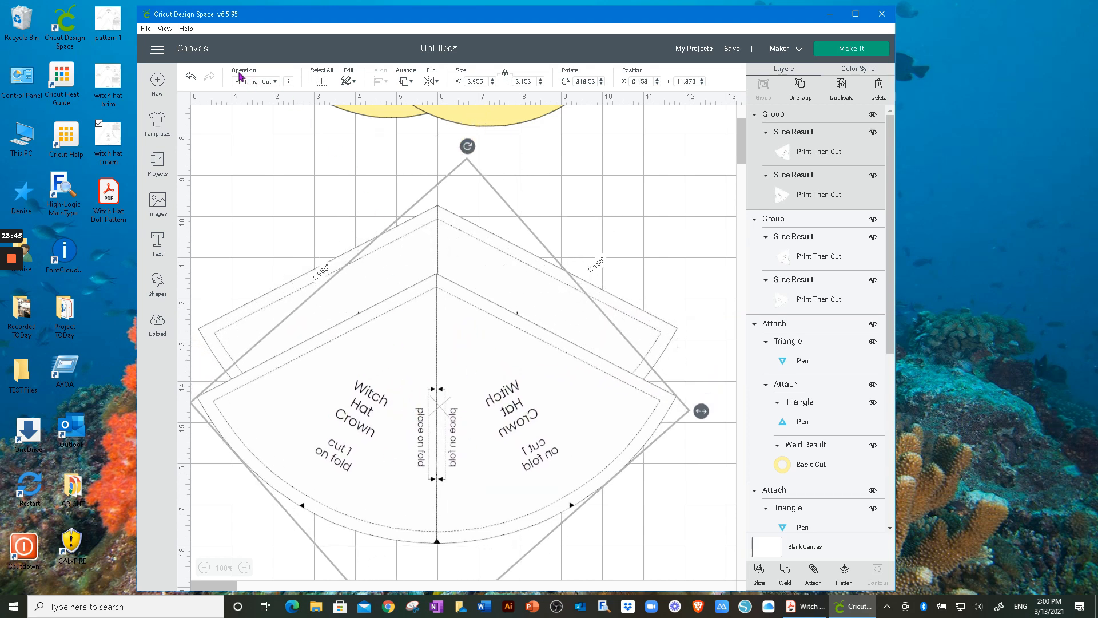
Step: Change the duplicated crown group to Basic Cut and weld its halves into one solid piece
left_click(274, 83)
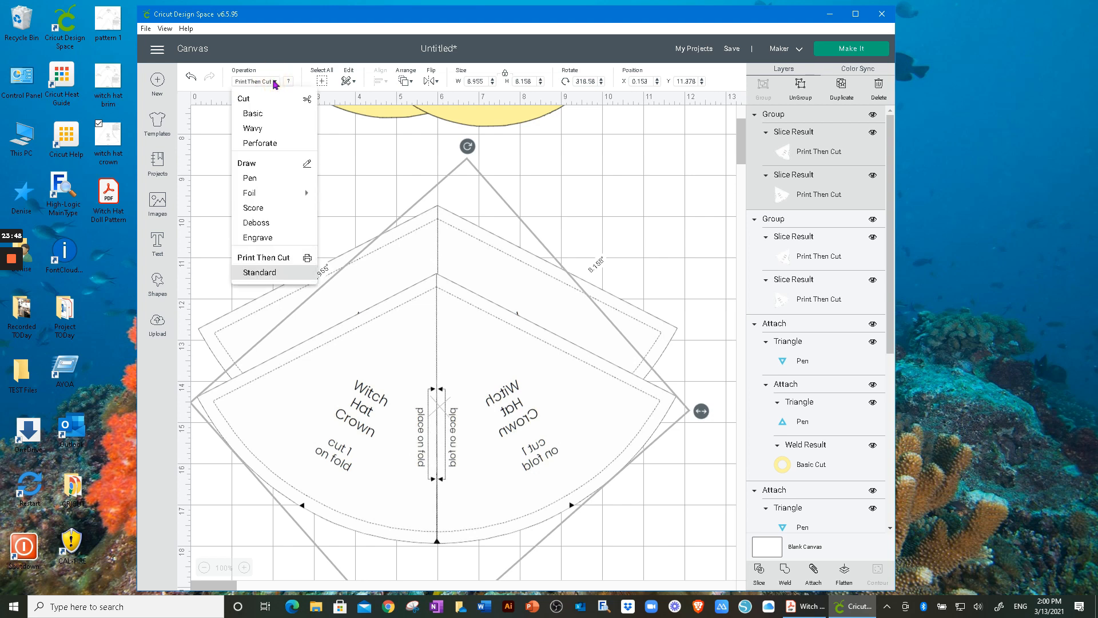
left_click(252, 114)
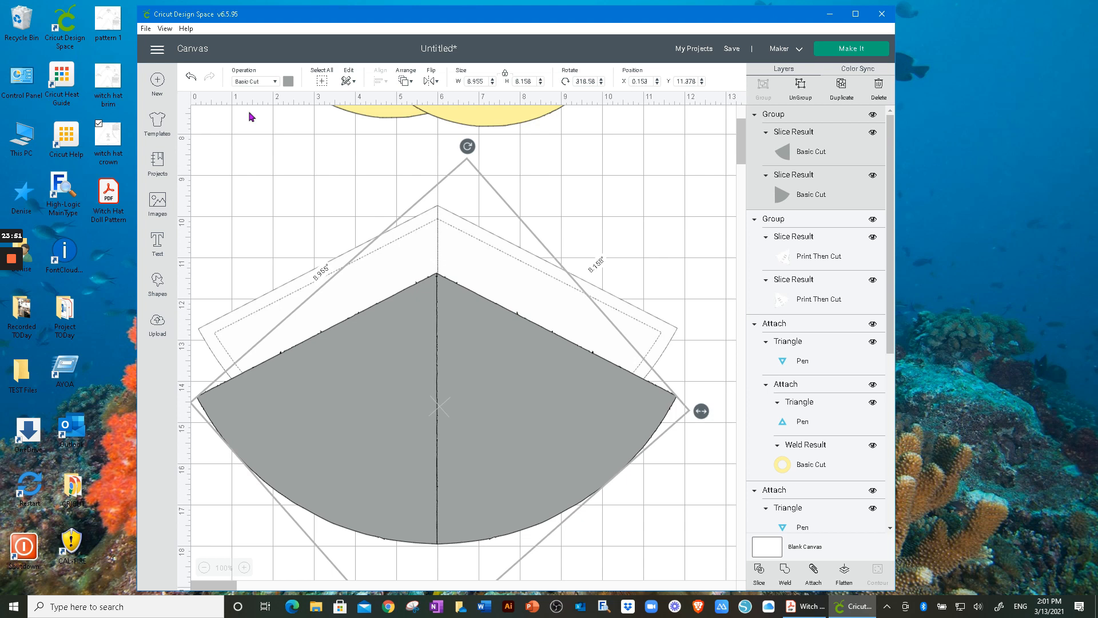
left_click(785, 573)
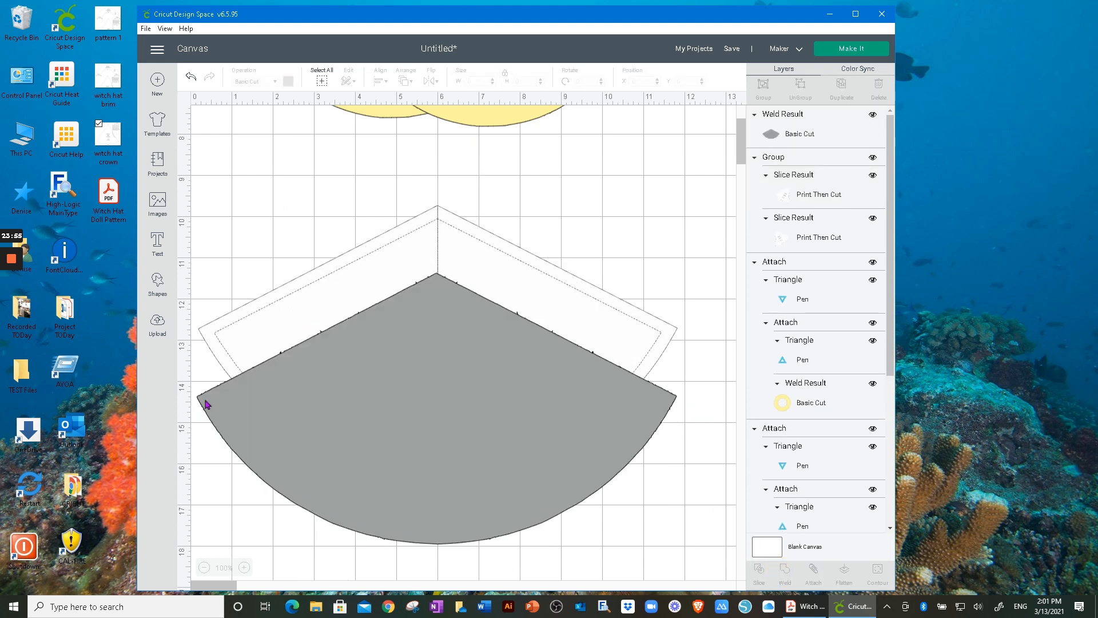
Step: Recolor the welded crown piece light green
left_click(434, 392)
left_click(288, 82)
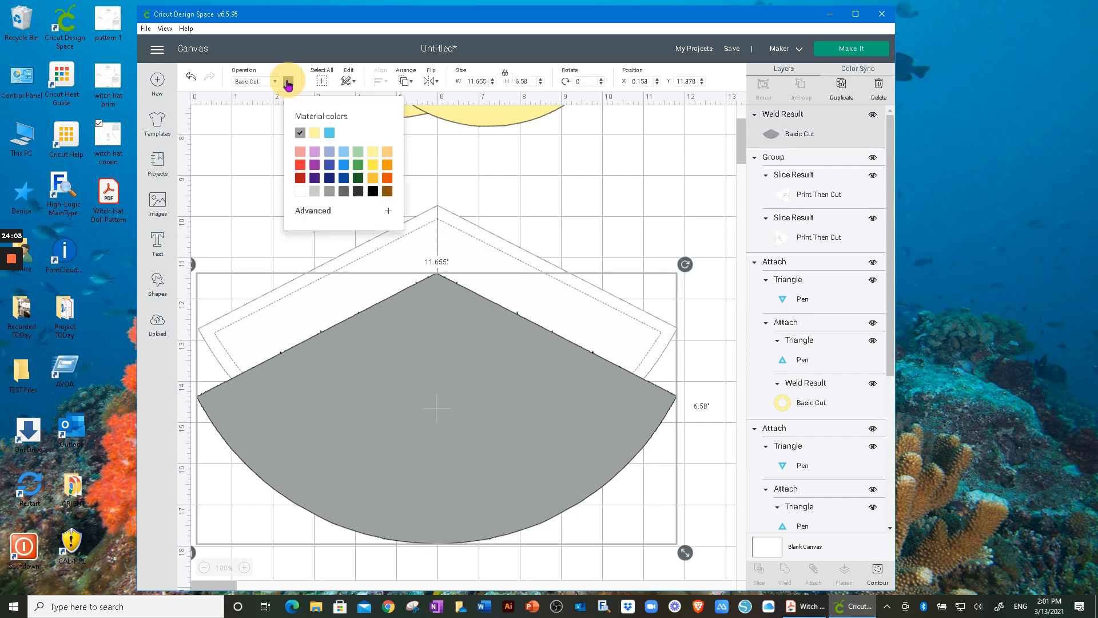
left_click(359, 151)
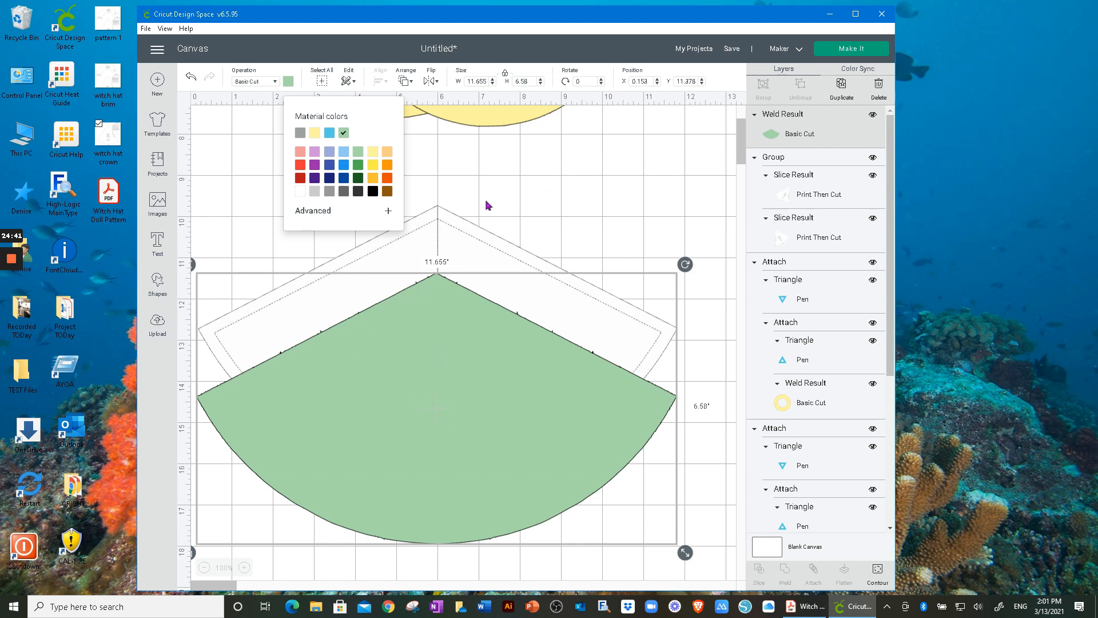
left_click(235, 184)
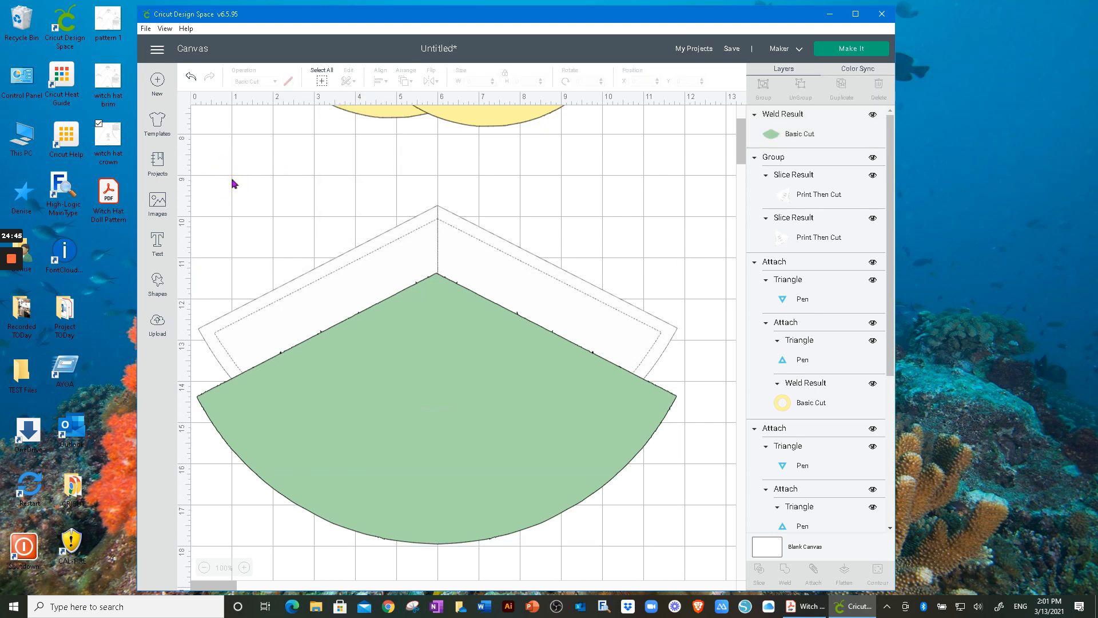
Step: Move the green crown piece over the grouped crown pattern and center the two on each other
left_click(448, 356)
left_click_drag(453, 366, 457, 305)
left_click(585, 499)
left_click_drag(689, 443, 551, 263)
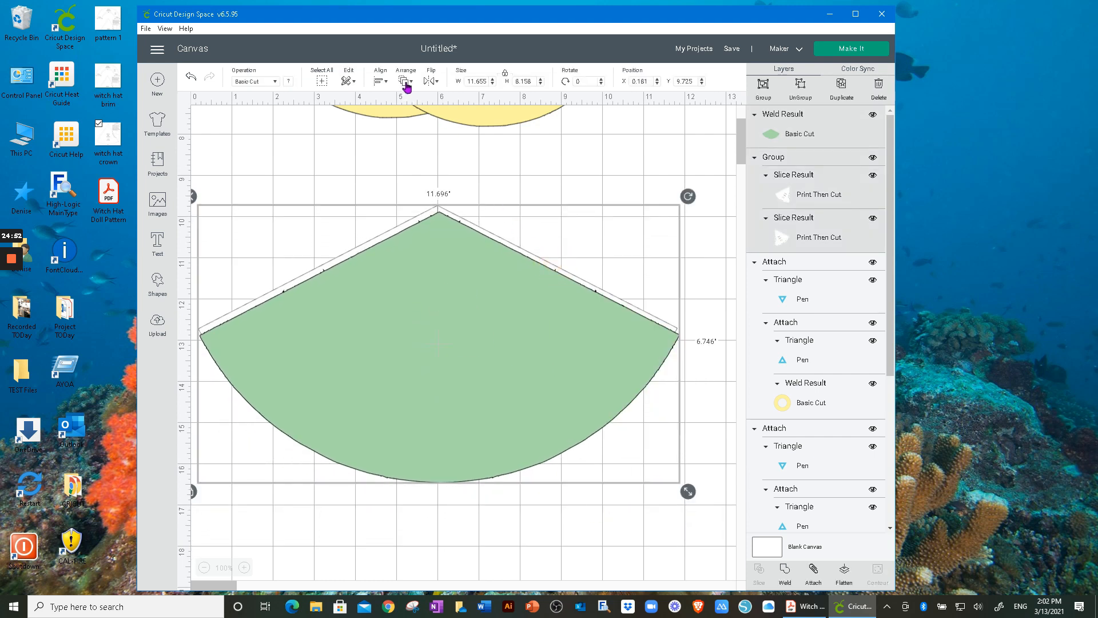
left_click(382, 82)
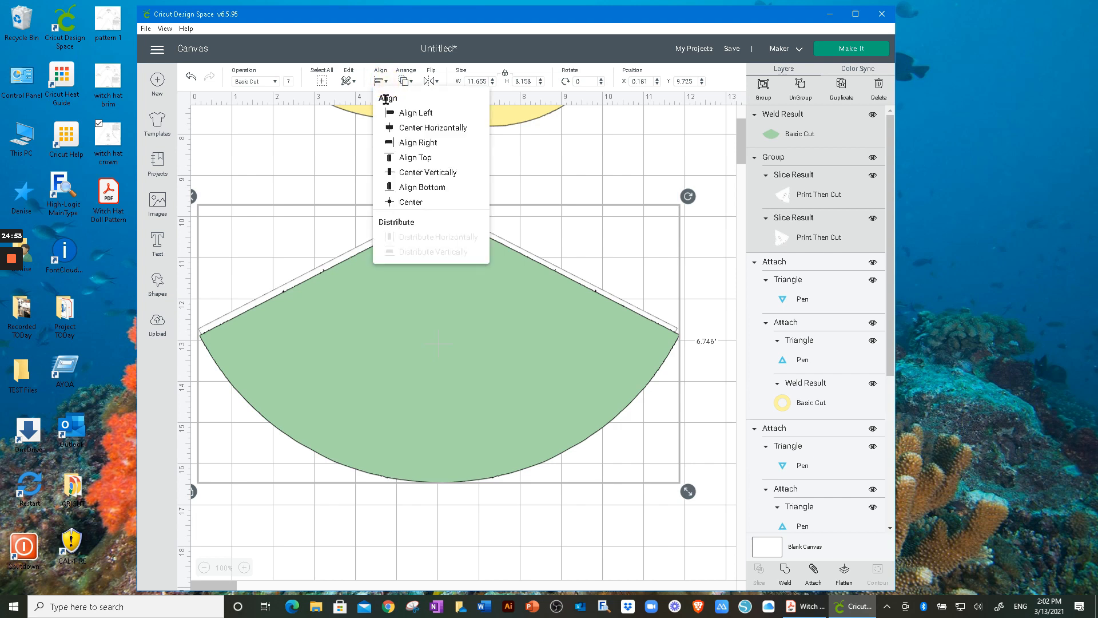
left_click(409, 202)
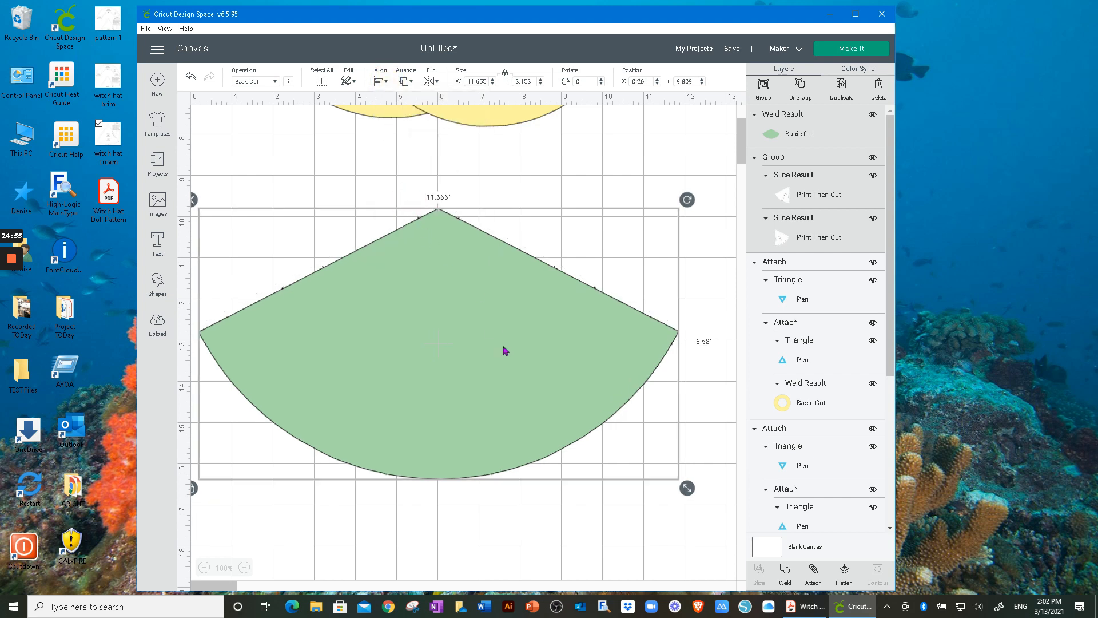
Step: Nudge both crown layers to X 0.215", Y 9.823", and raise only the green piece to about Y 9.72" to expose the triangle markers
left_click(496, 529)
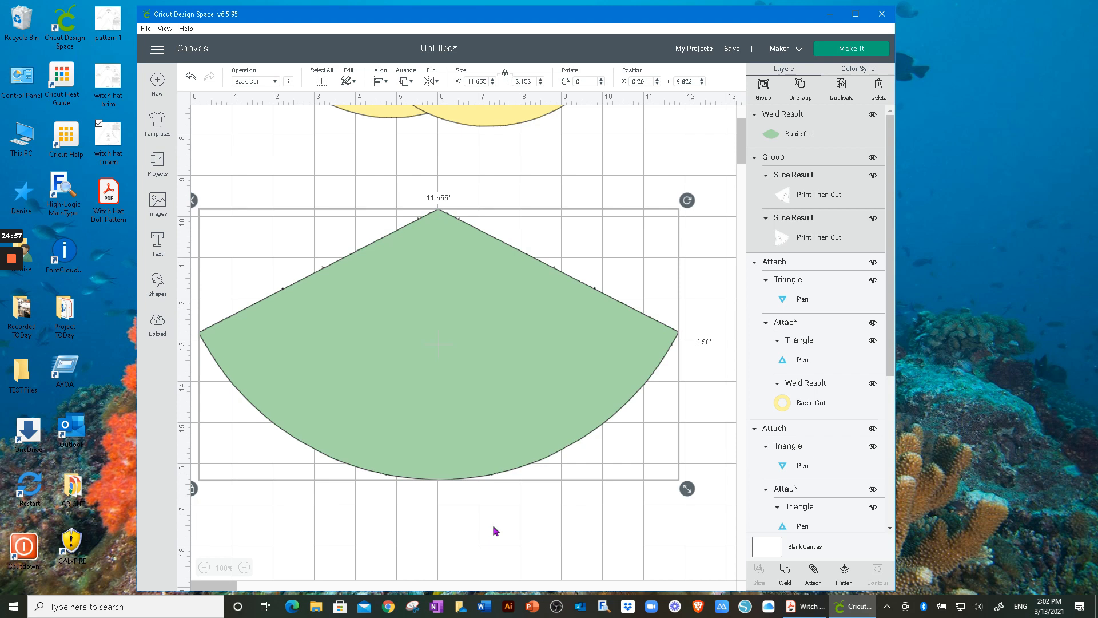
left_click(488, 529)
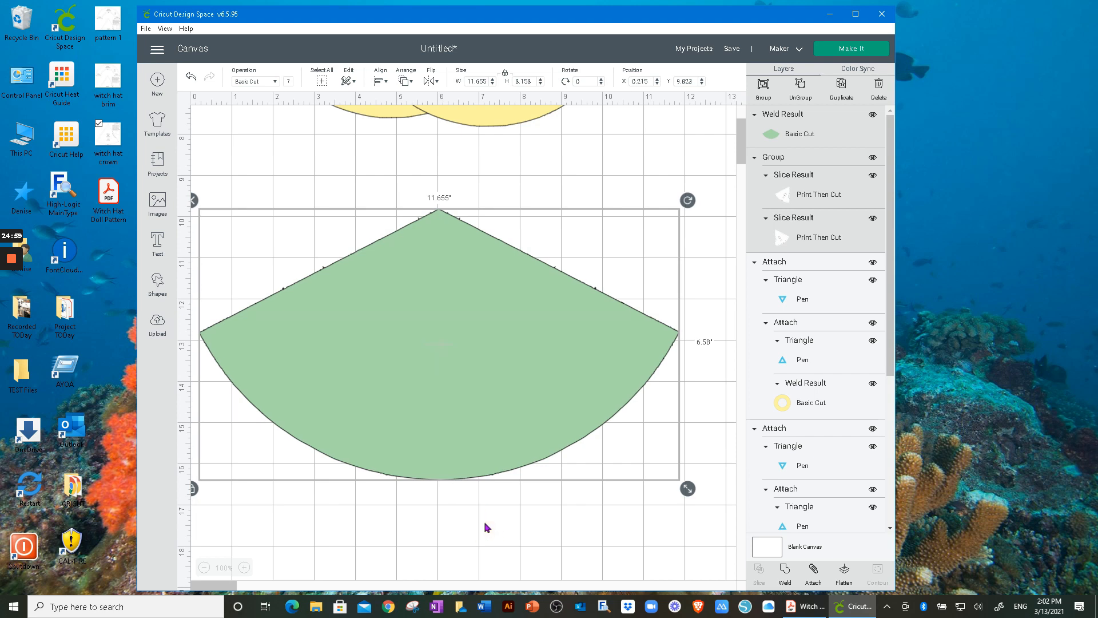
left_click(787, 120)
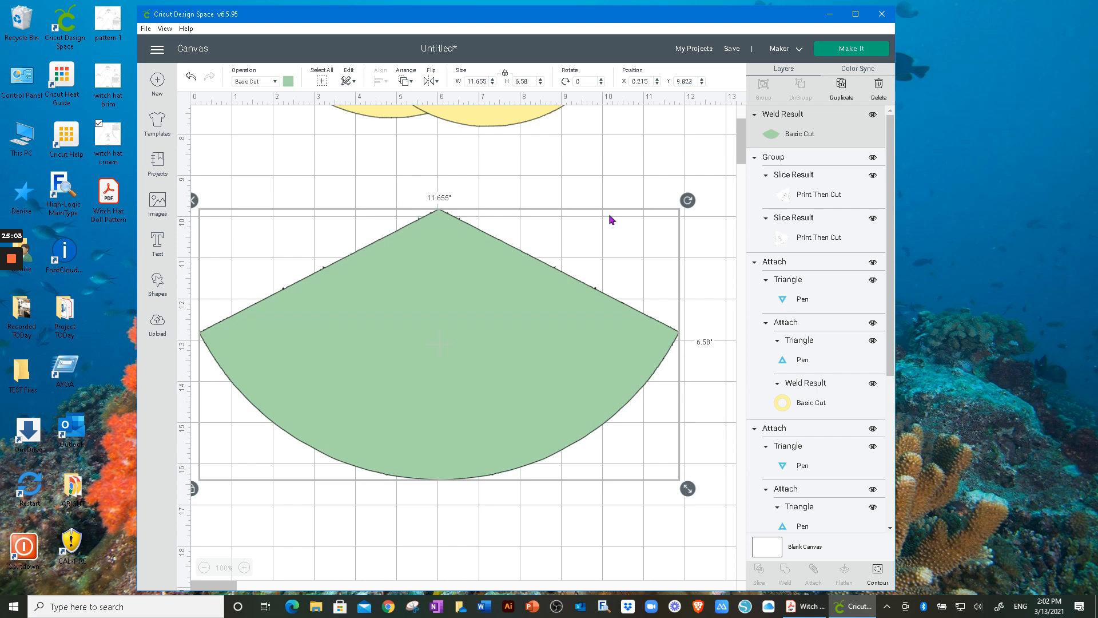
key("Up")
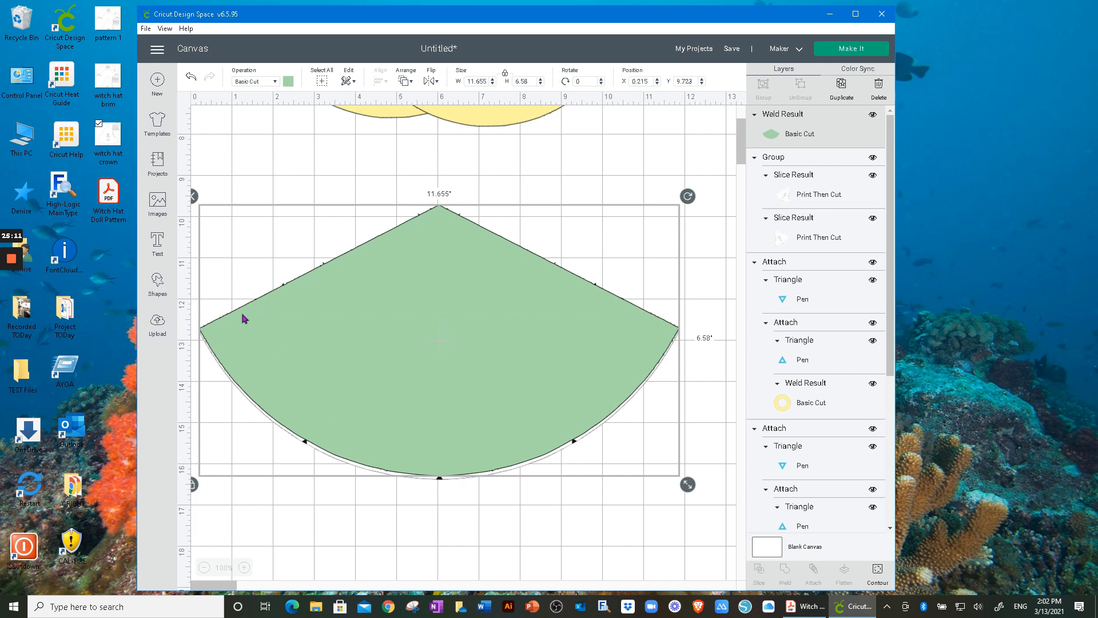
Step: Add a triangle, shrink it to about 0.159 by 0.137 inches, rotate it about 28°, and place it near the crown's left curved-edge marker
left_click(155, 282)
left_click(197, 252)
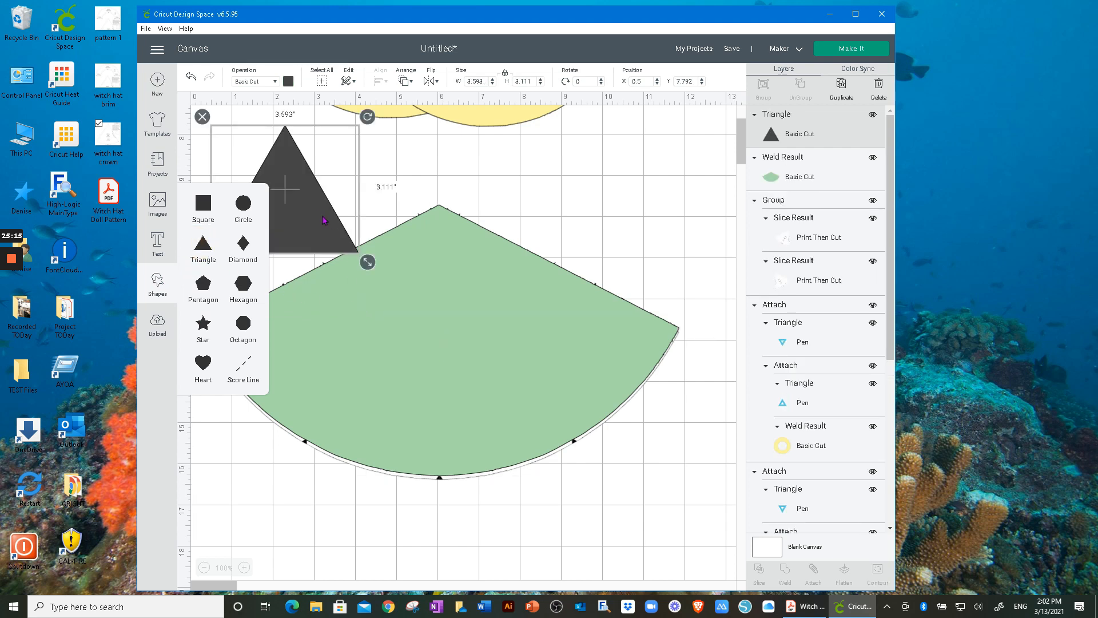
left_click_drag(368, 261, 316, 429)
left_click(287, 503)
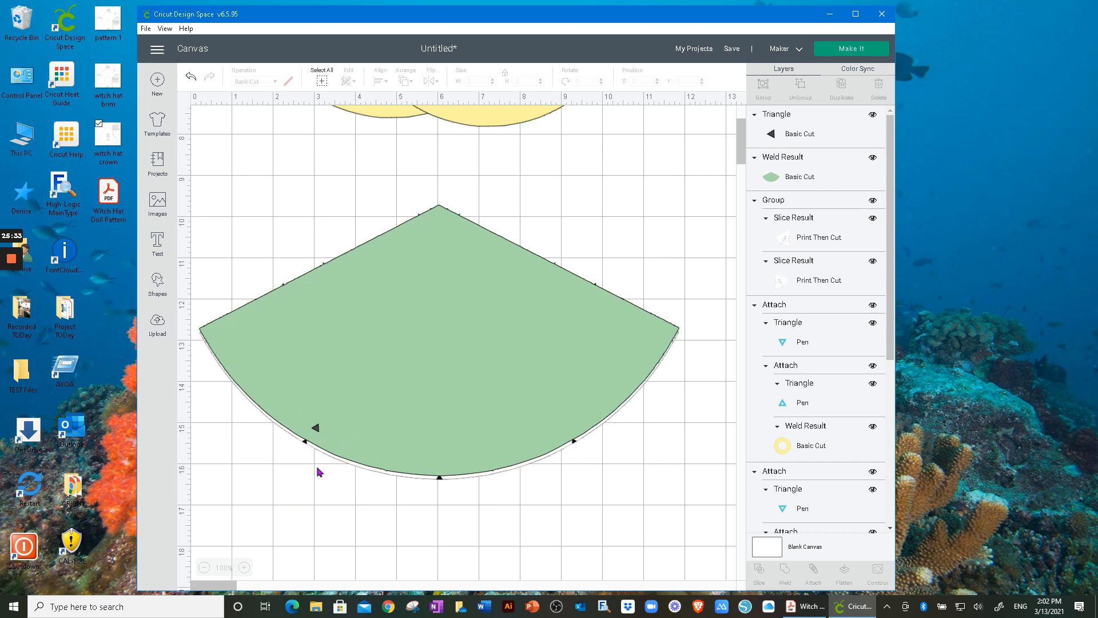
left_click(317, 430)
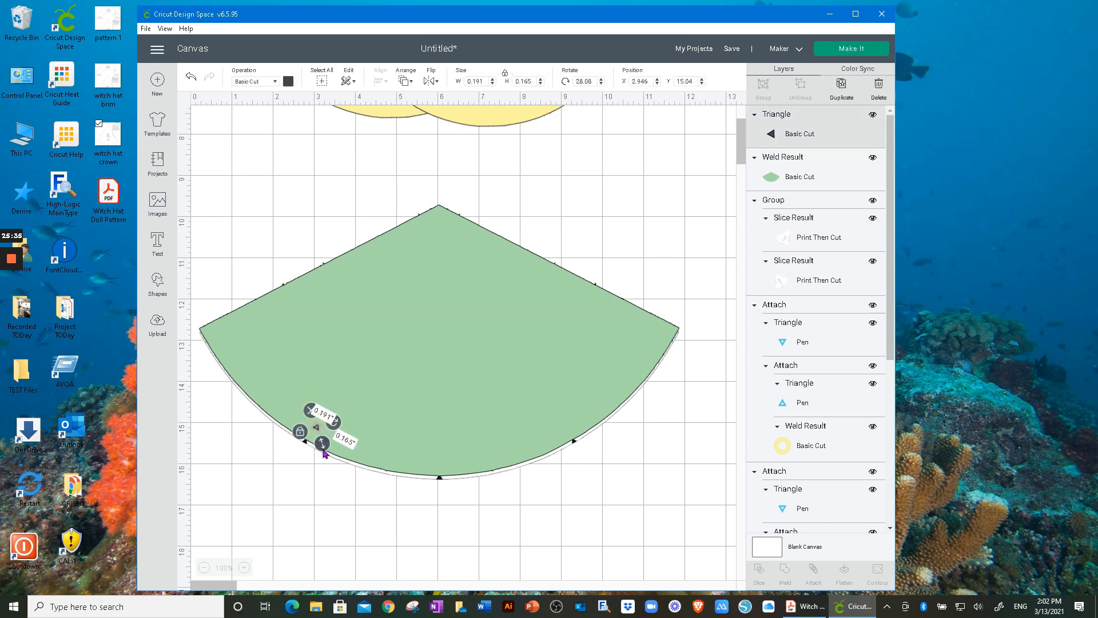
left_click(311, 498)
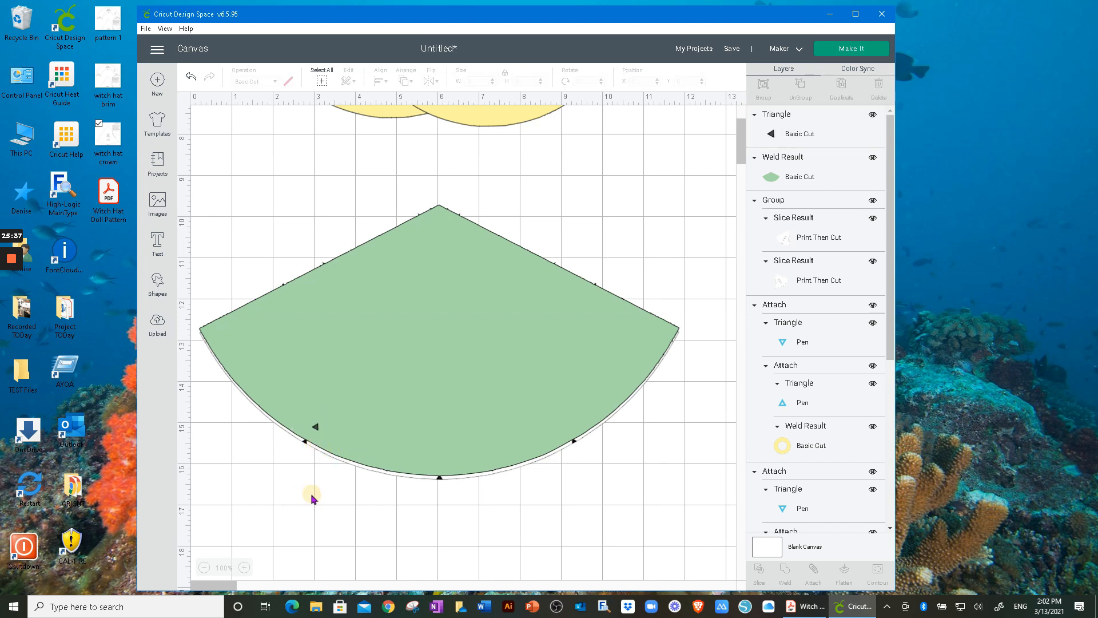
left_click(316, 430)
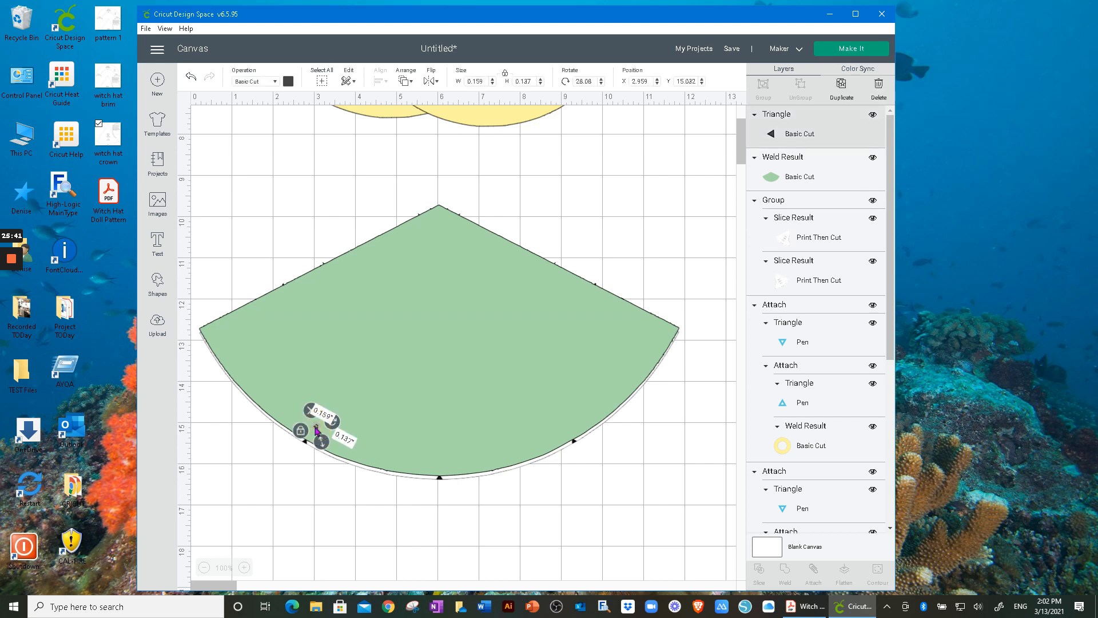
Step: Change the small triangle to a Pen operation using M - Marker (1mm) in Blue (washable fabric)
left_click(277, 84)
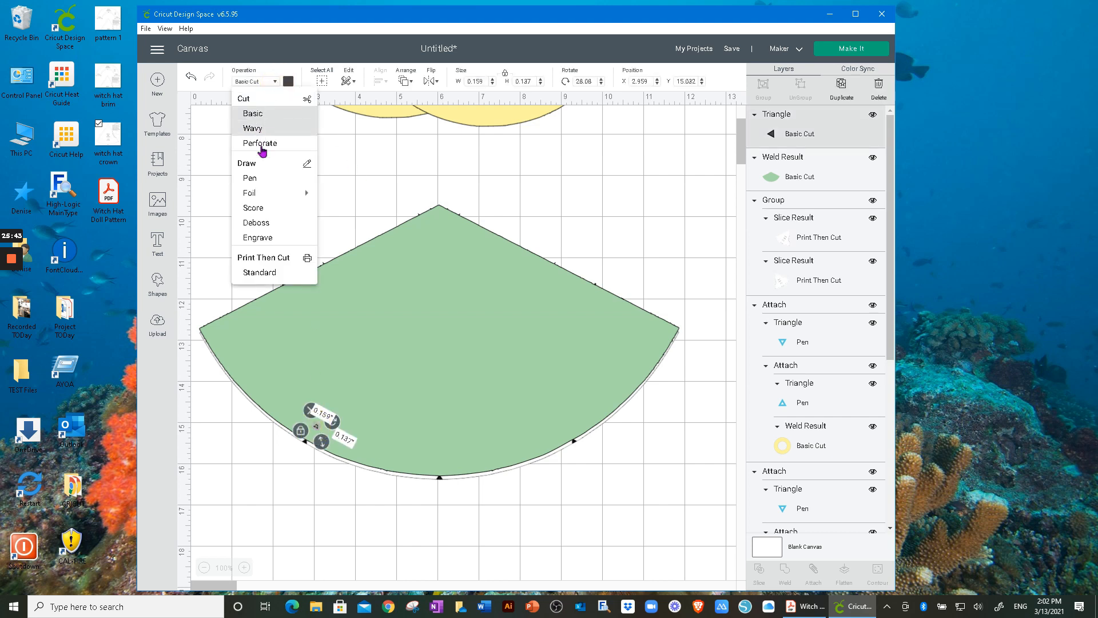
left_click(250, 178)
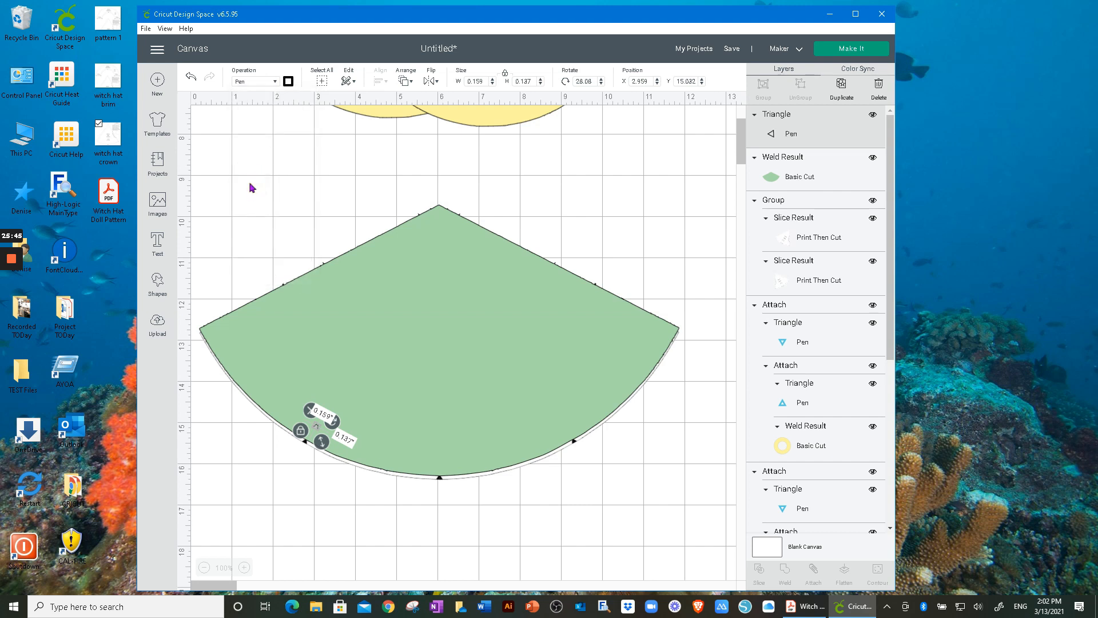
left_click(288, 82)
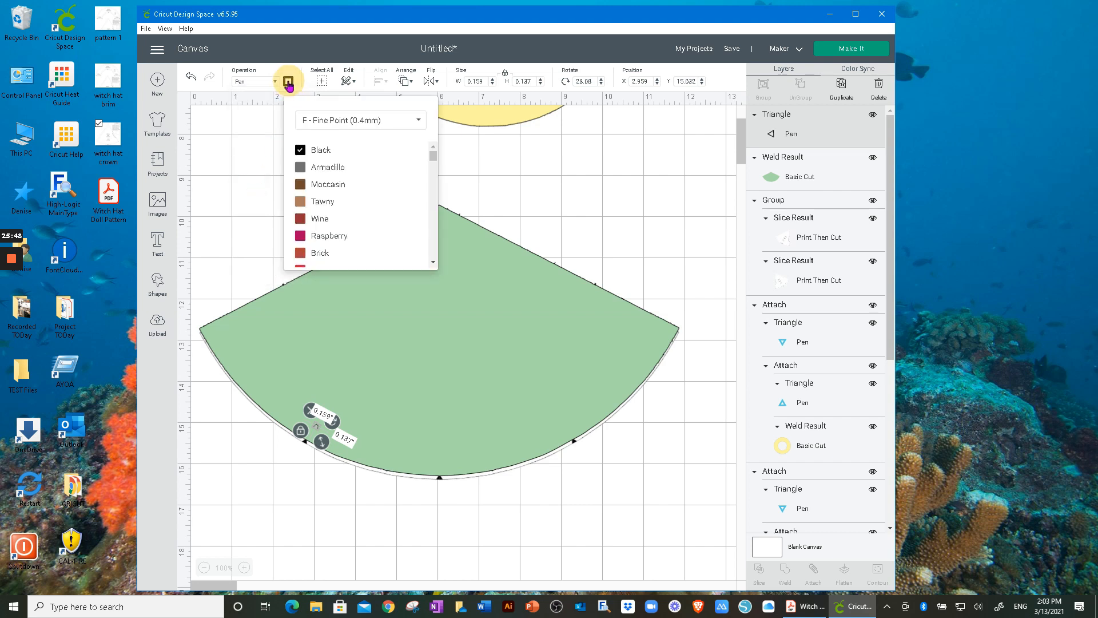
left_click(328, 118)
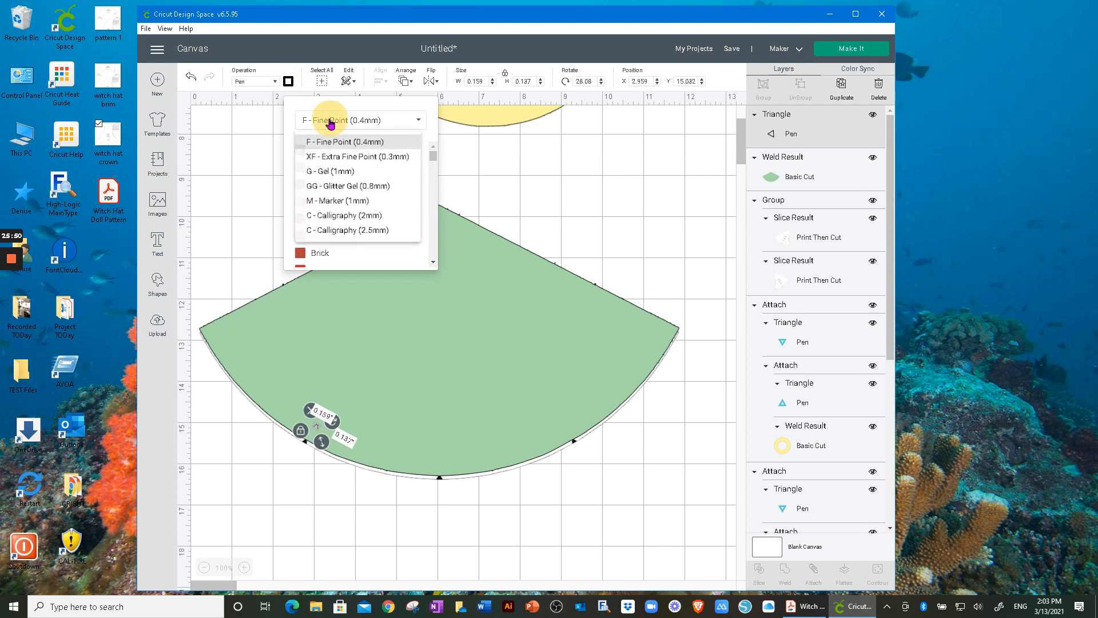
left_click(344, 202)
left_click(329, 189)
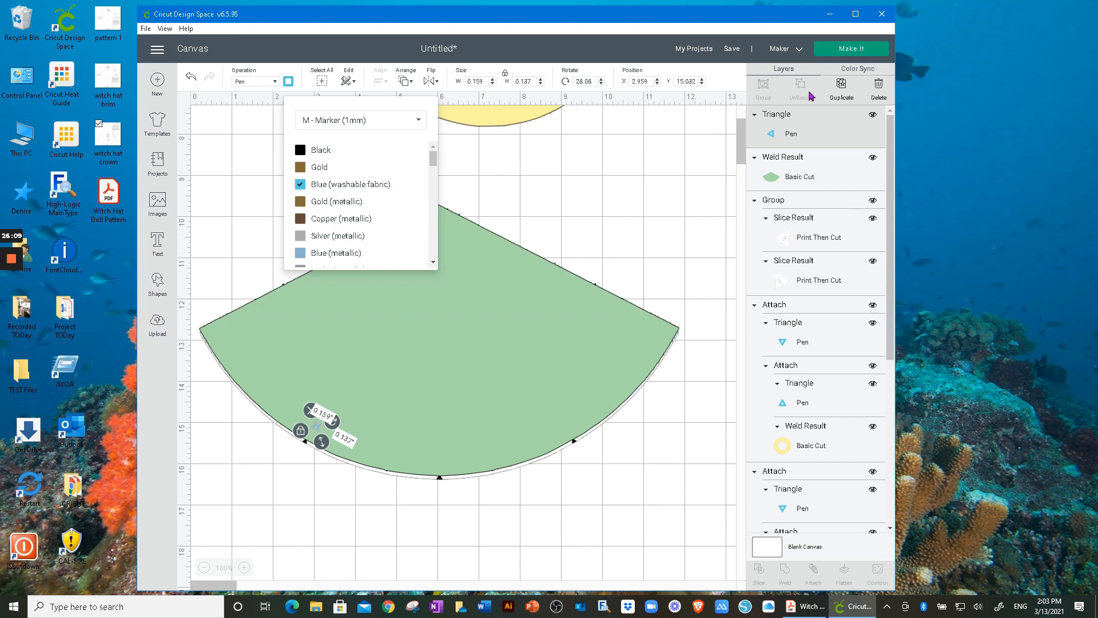
Step: Duplicate the pen triangle twice, then move one copy to the right curved-edge marker and rotate it to about 338°
left_click(841, 87)
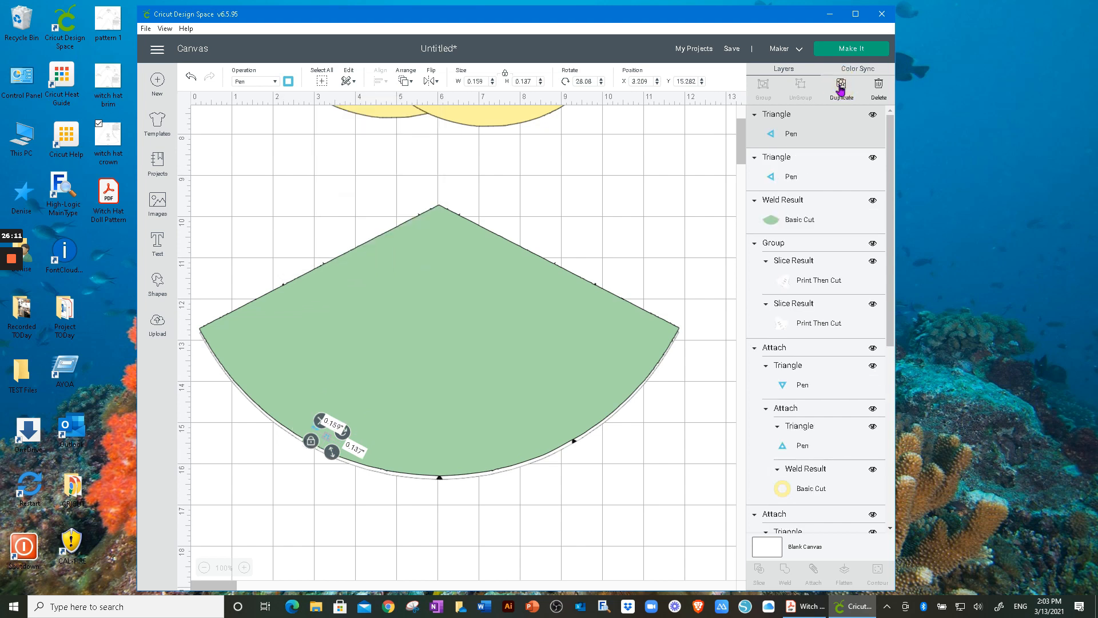
left_click(841, 87)
left_click_drag(337, 452, 572, 436)
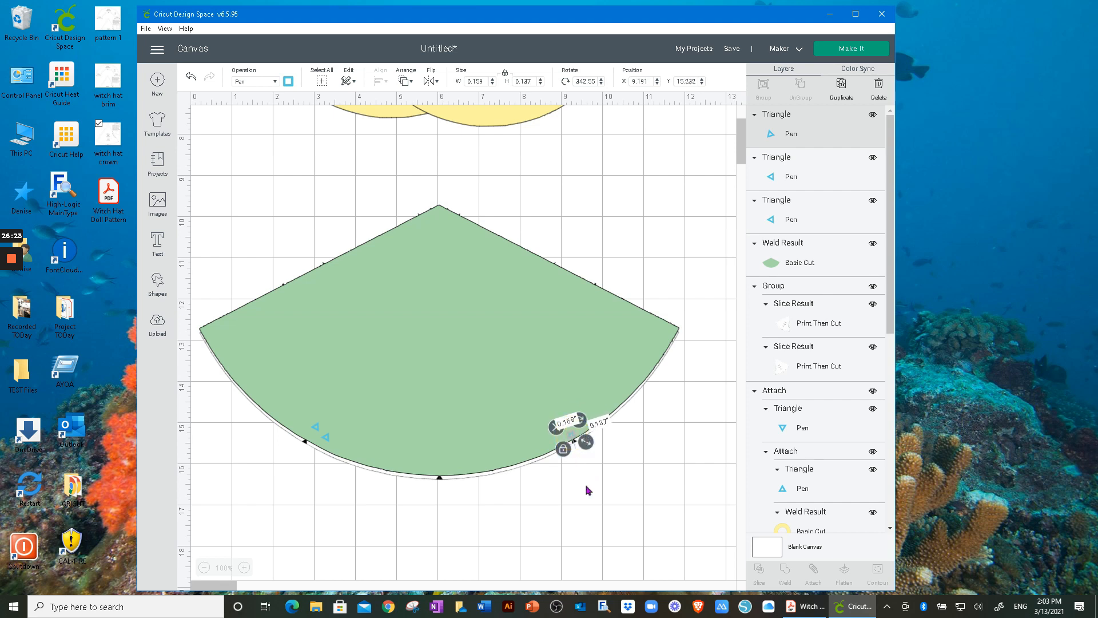
left_click(585, 485)
left_click(571, 436)
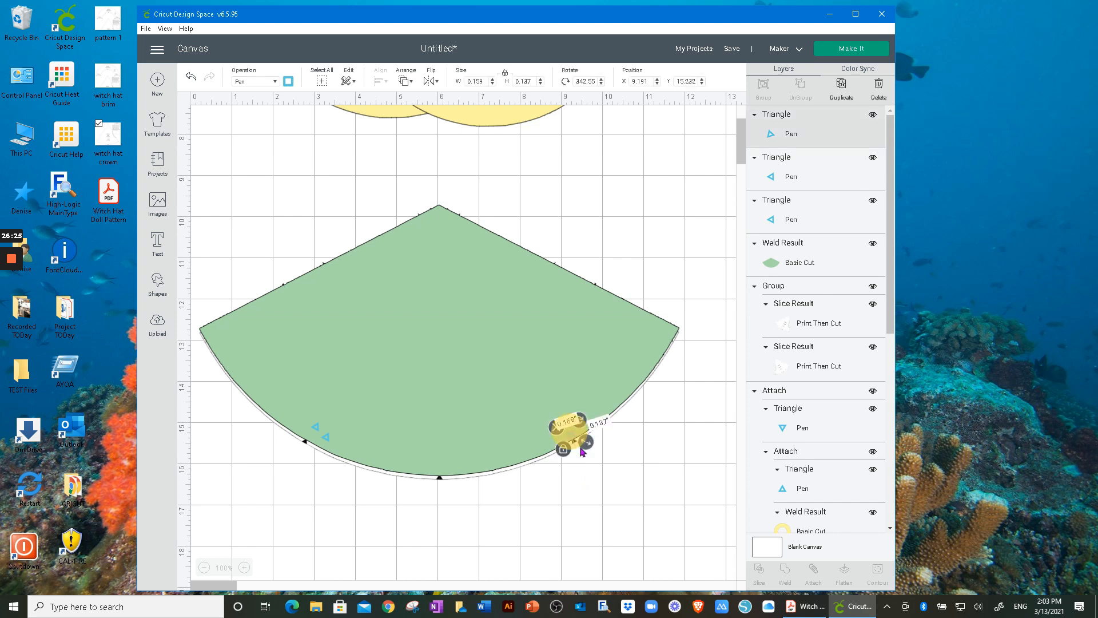
left_click(582, 417)
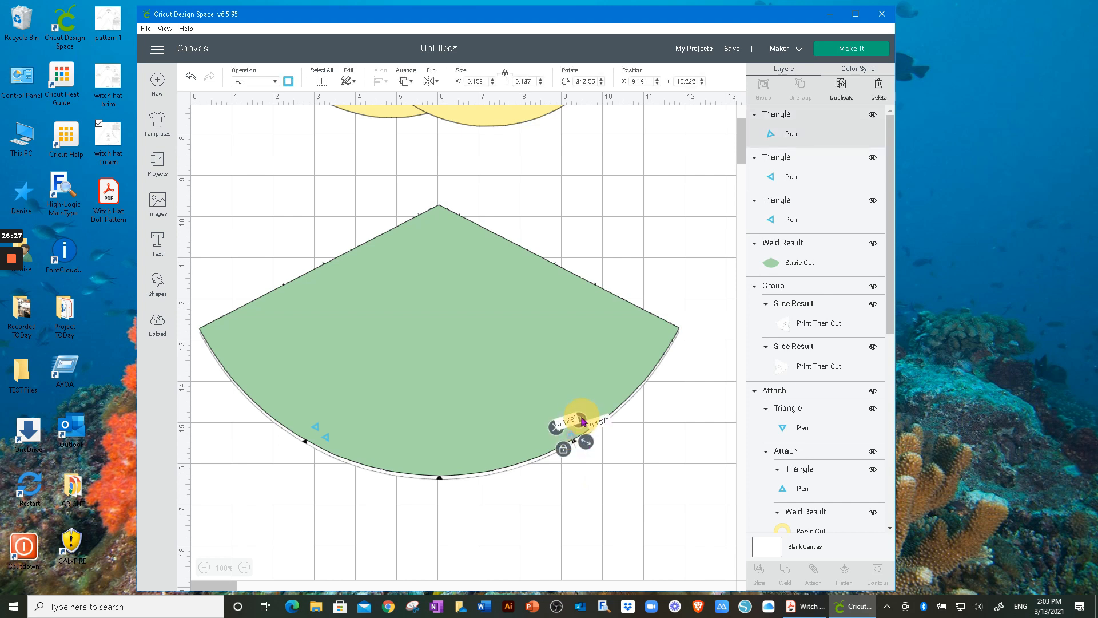
left_click(592, 502)
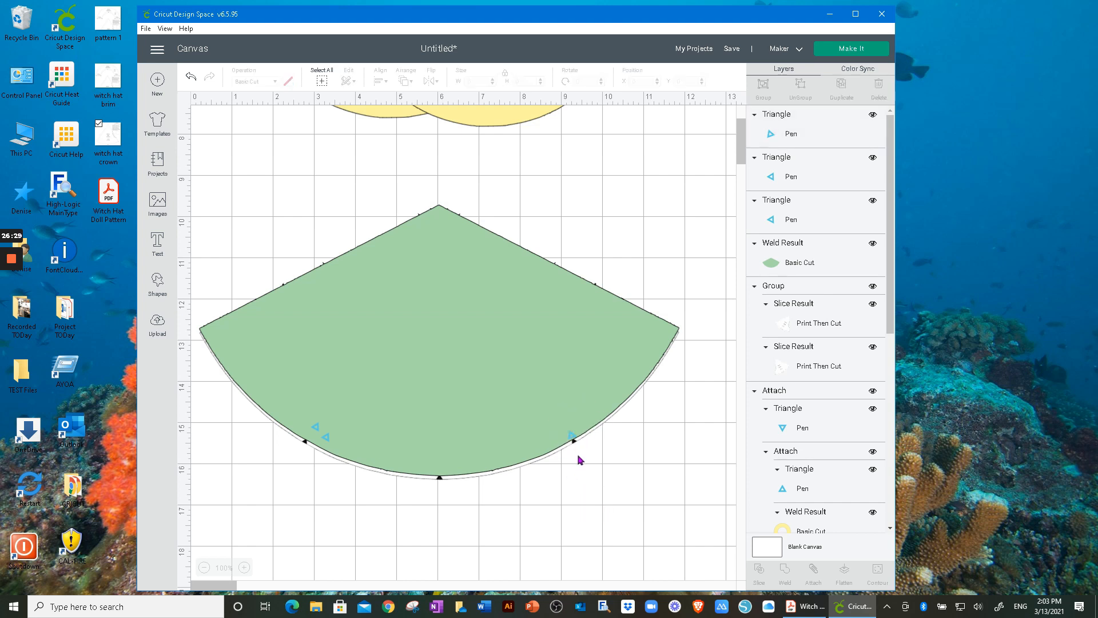
Step: Refine the right triangle's rotation to about 333° so it matches the printed marker's direction
left_click(244, 568)
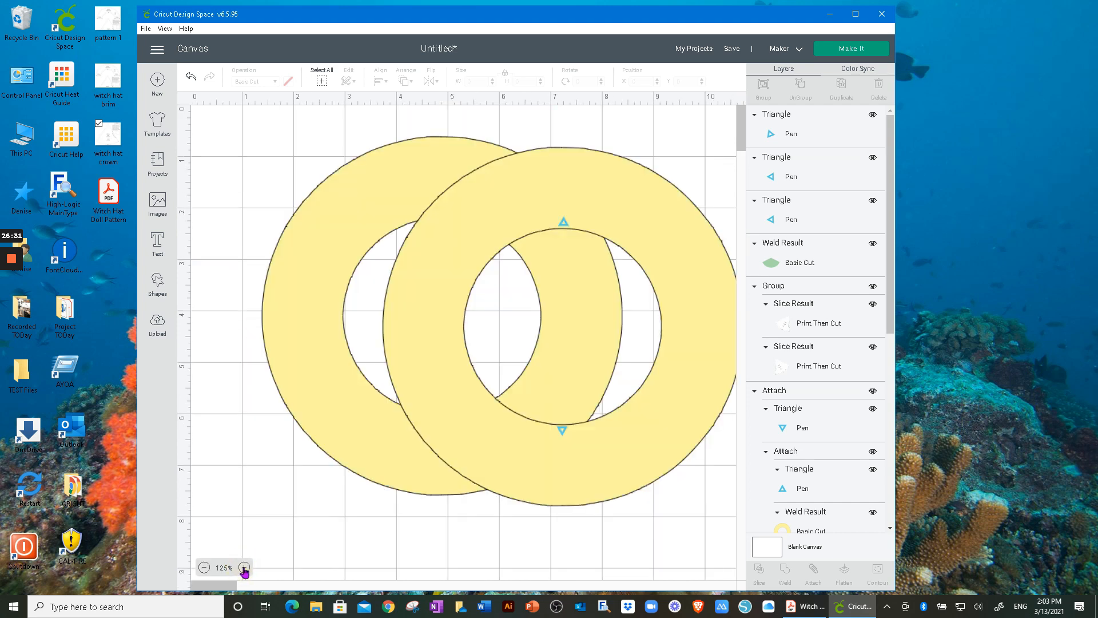
scroll(416, 520, "down", 10)
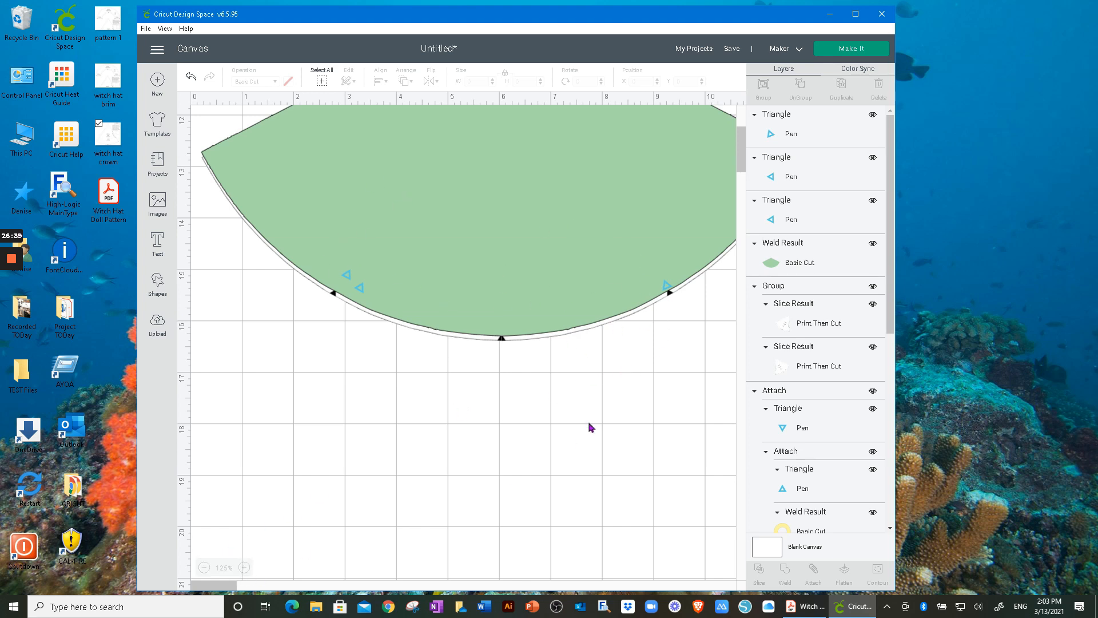
left_click(666, 285)
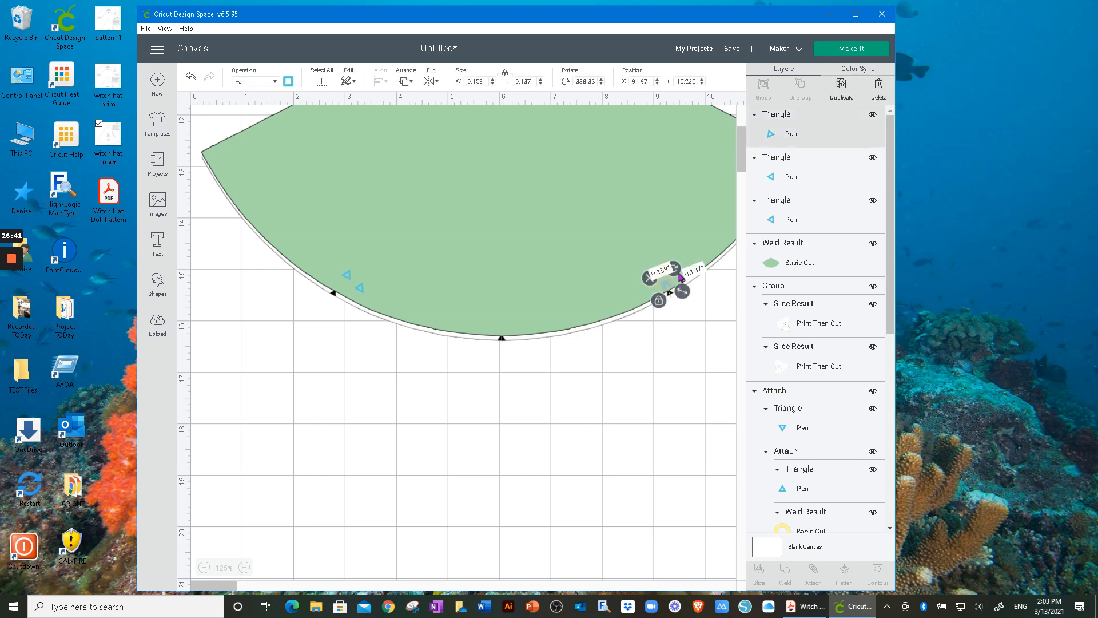
left_click_drag(673, 265, 673, 266)
left_click(639, 385)
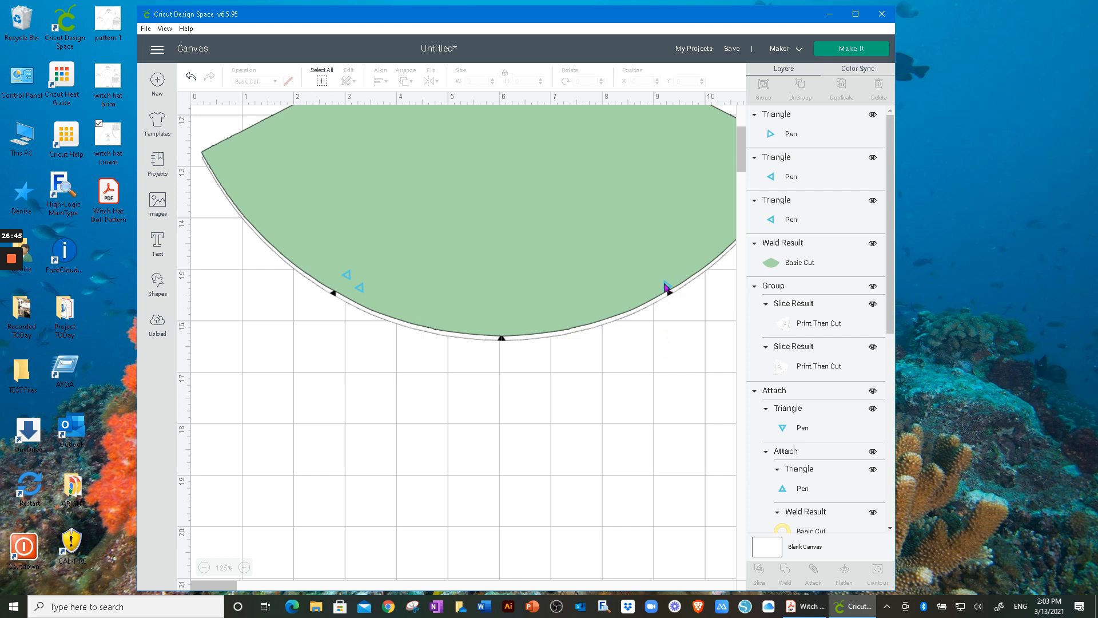
left_click(665, 284)
left_click_drag(673, 268, 673, 267)
left_click(623, 372)
Step: Move the spare triangle copy to the bottom-center marker, rotate it upright to about 1.6°, and settle it just inside the curved edge
left_click(359, 289)
left_click_drag(366, 298, 512, 306)
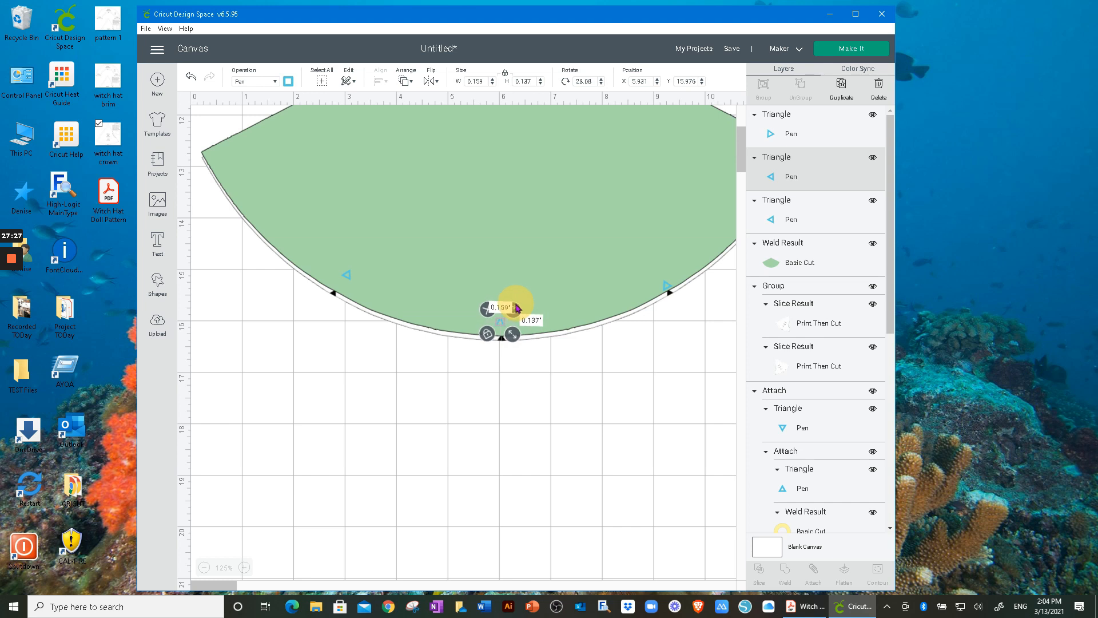
left_click(526, 377)
left_click(501, 323)
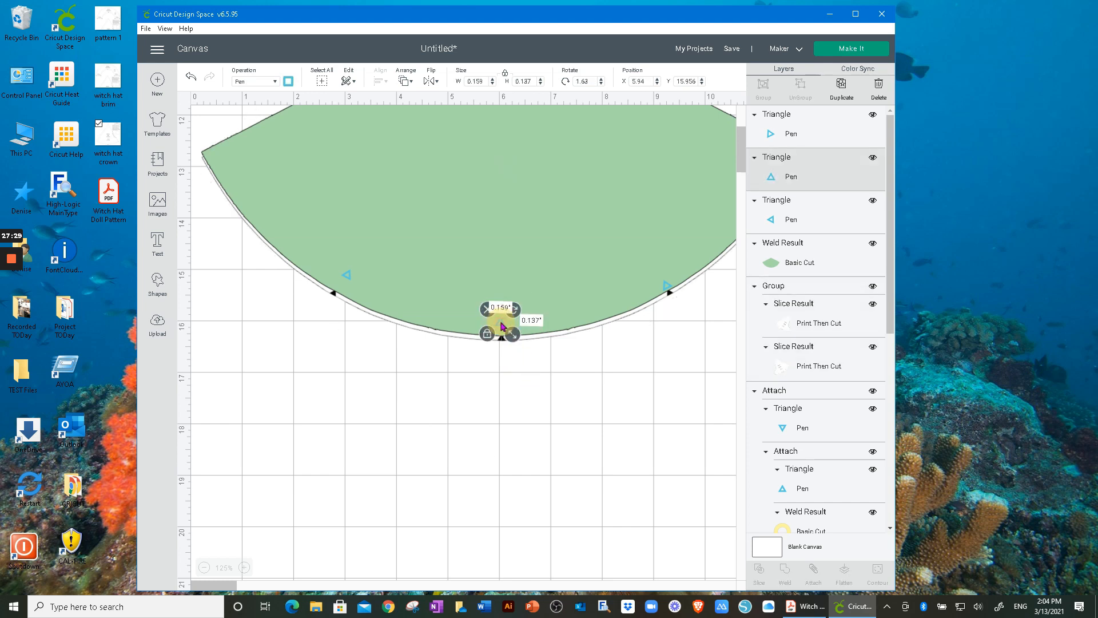
left_click_drag(501, 323, 503, 335)
left_click(537, 382)
left_click(502, 330)
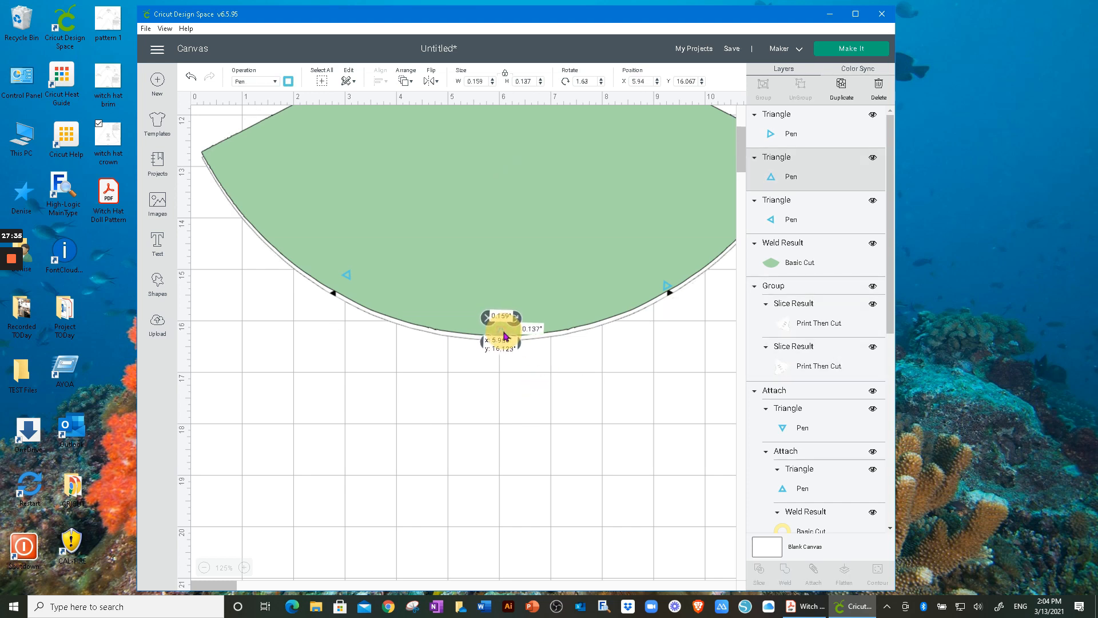
left_click(502, 392)
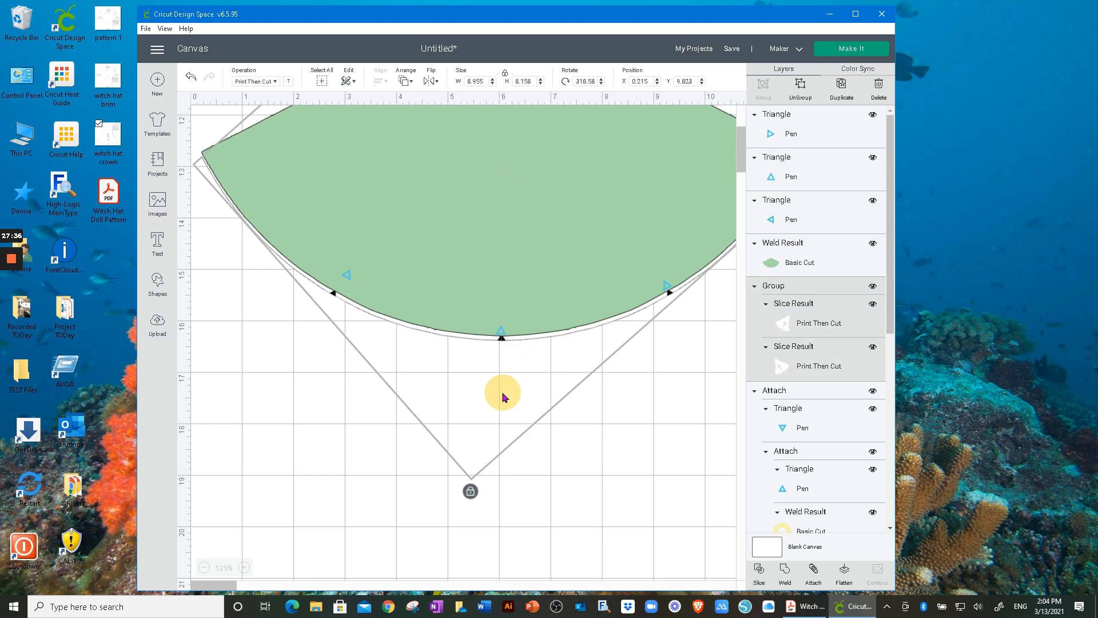
left_click(501, 336)
left_click_drag(501, 335, 501, 334)
left_click(448, 392)
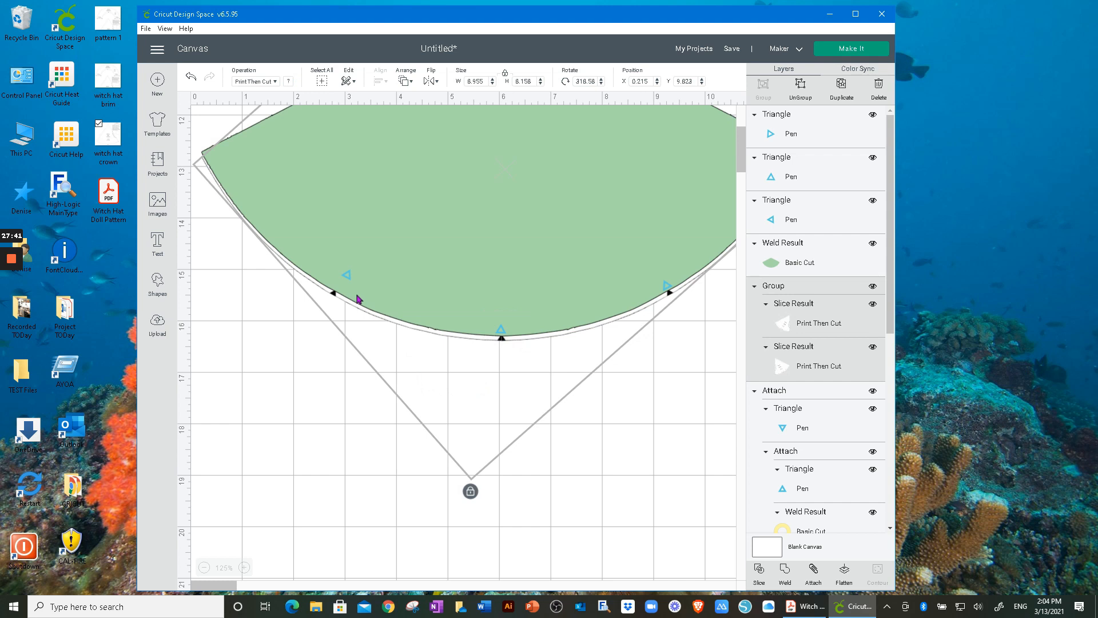
Step: Move the remaining pen triangle beside the left curved-edge marker, at about X 2.76"
left_click_drag(351, 281, 339, 290)
left_click(319, 349)
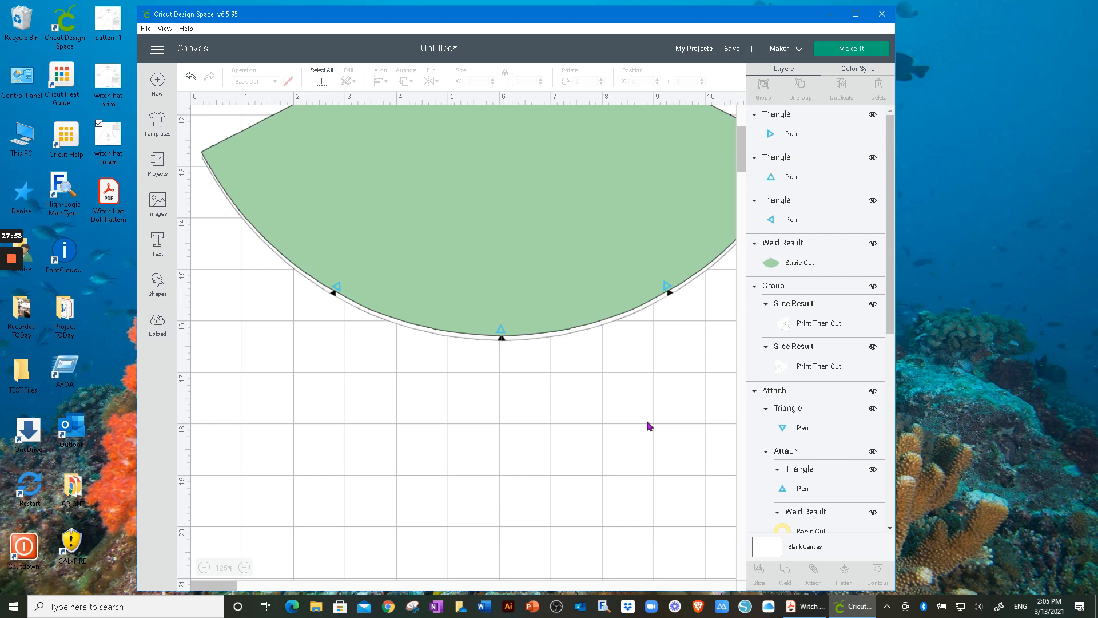
scroll(649, 426, "up", 1)
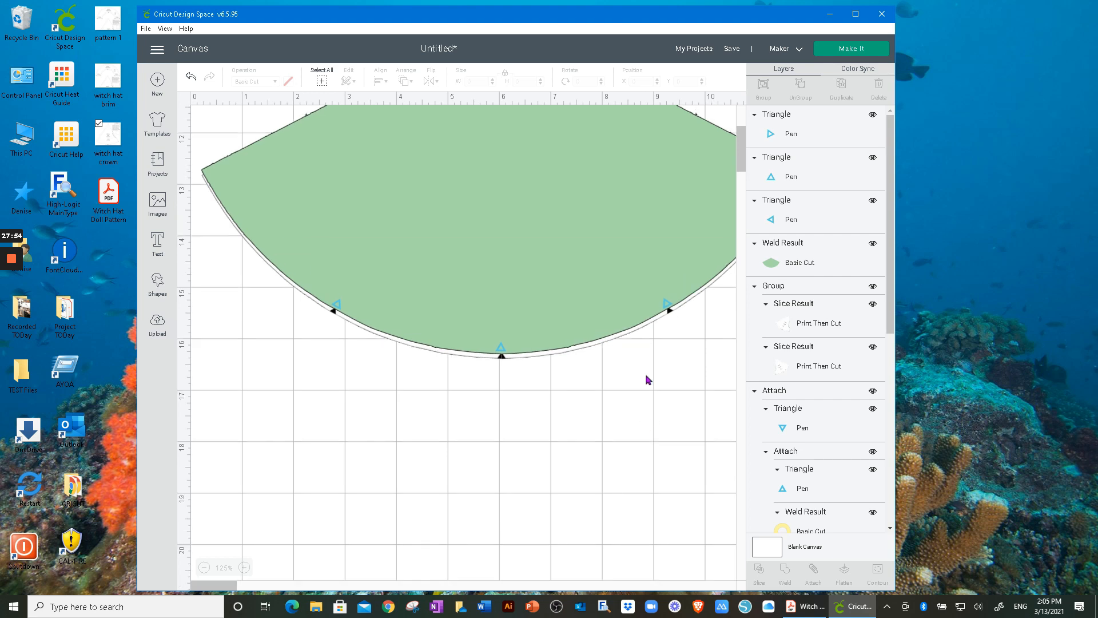
Step: Select all three pen triangles together with the green crown piece and attach them
left_click(666, 310)
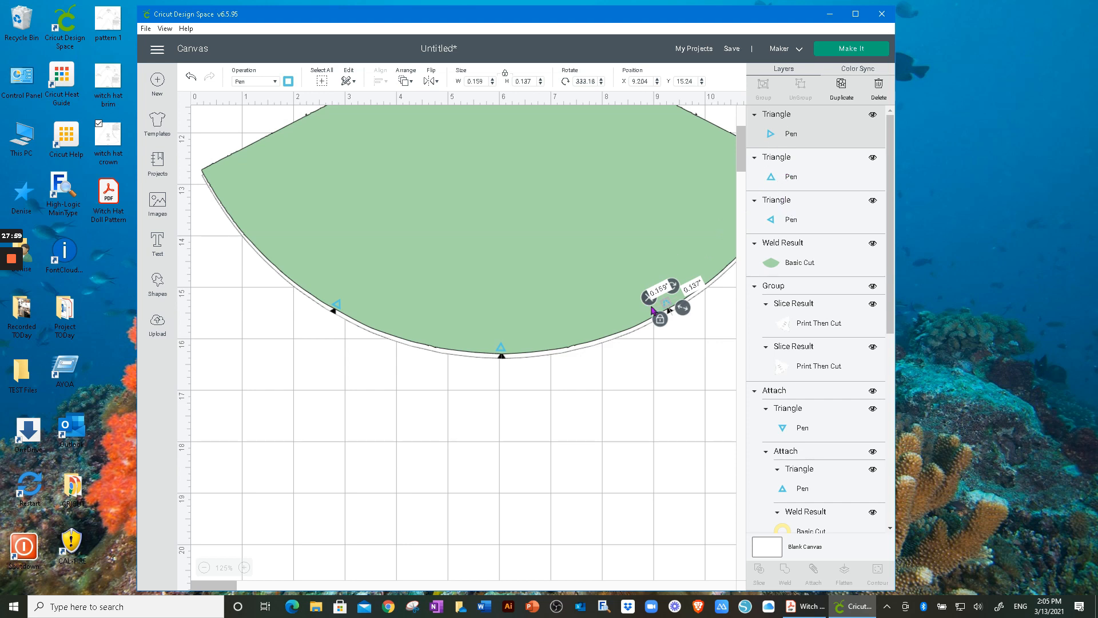
left_click(791, 175, "shift")
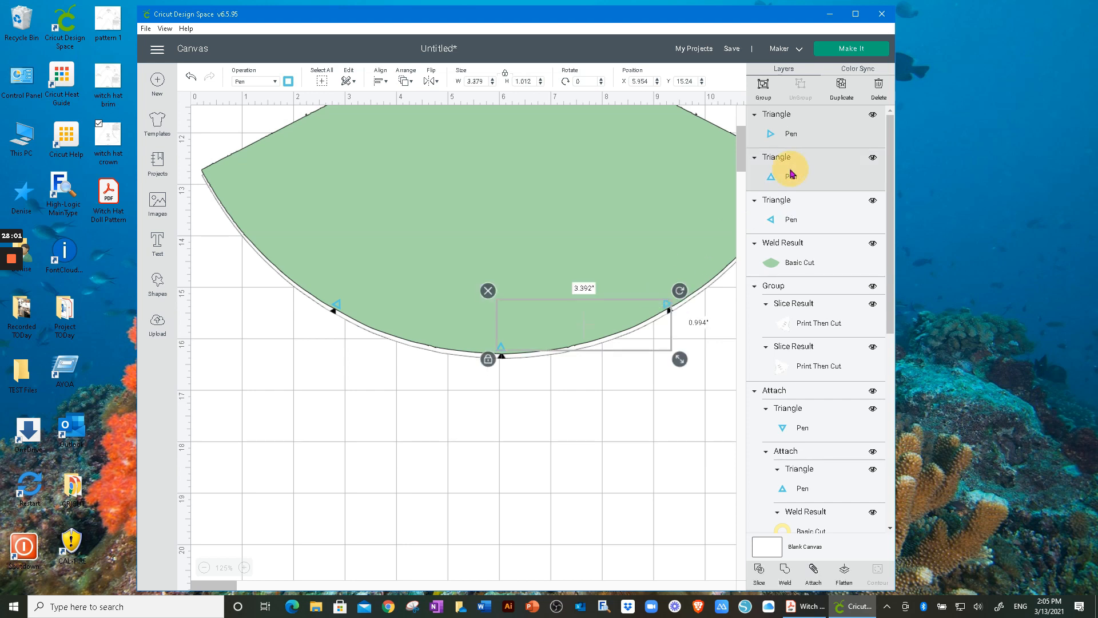
left_click(791, 220, "shift")
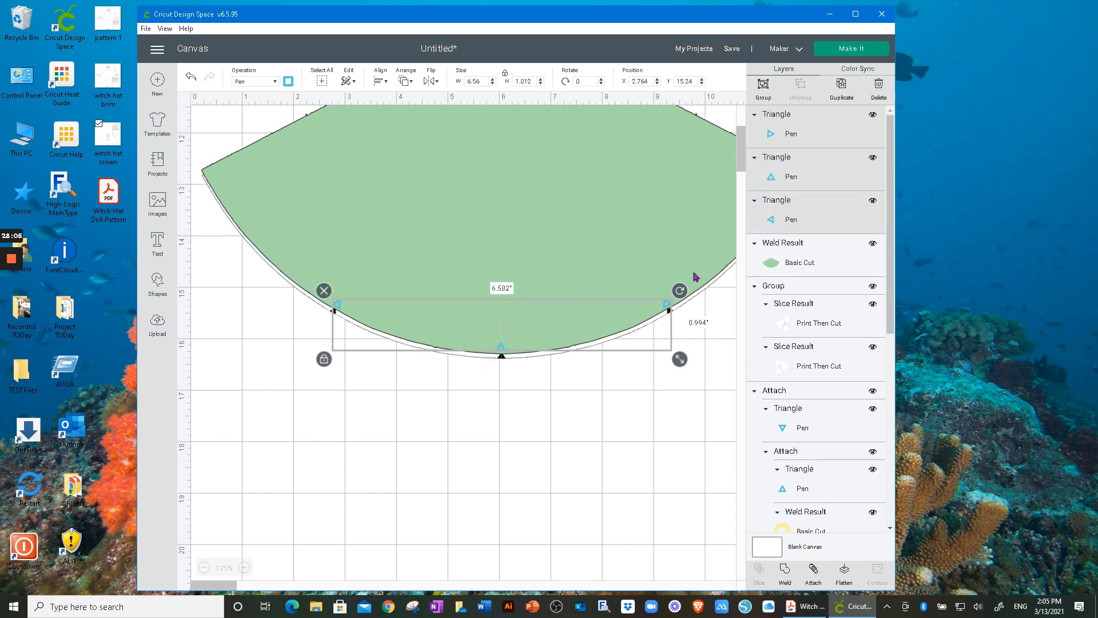
left_click(792, 264, "shift")
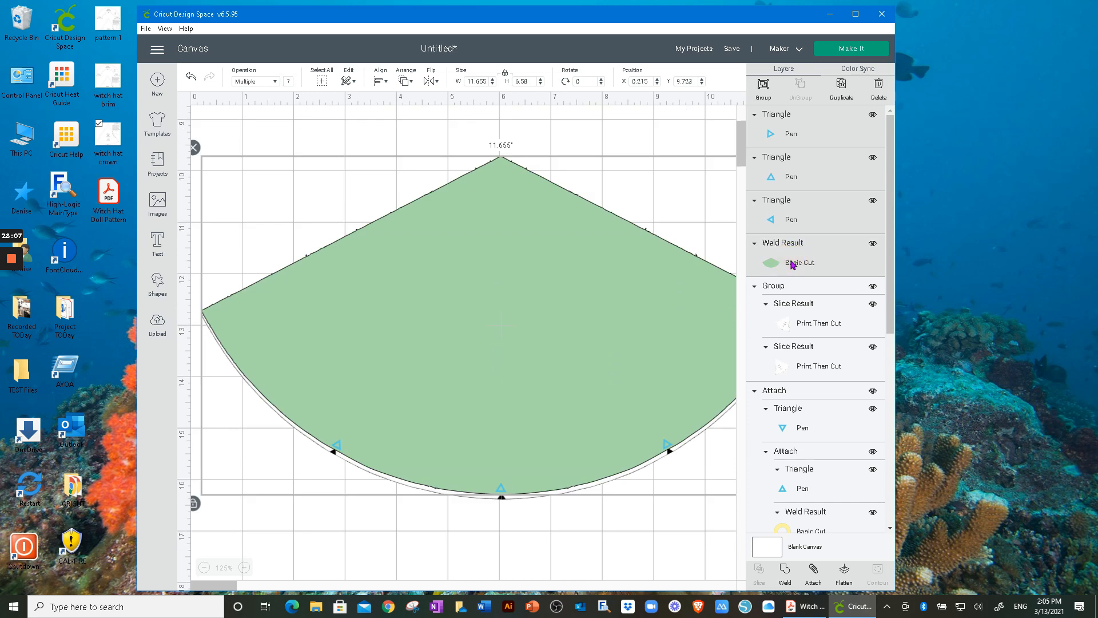
left_click(819, 569)
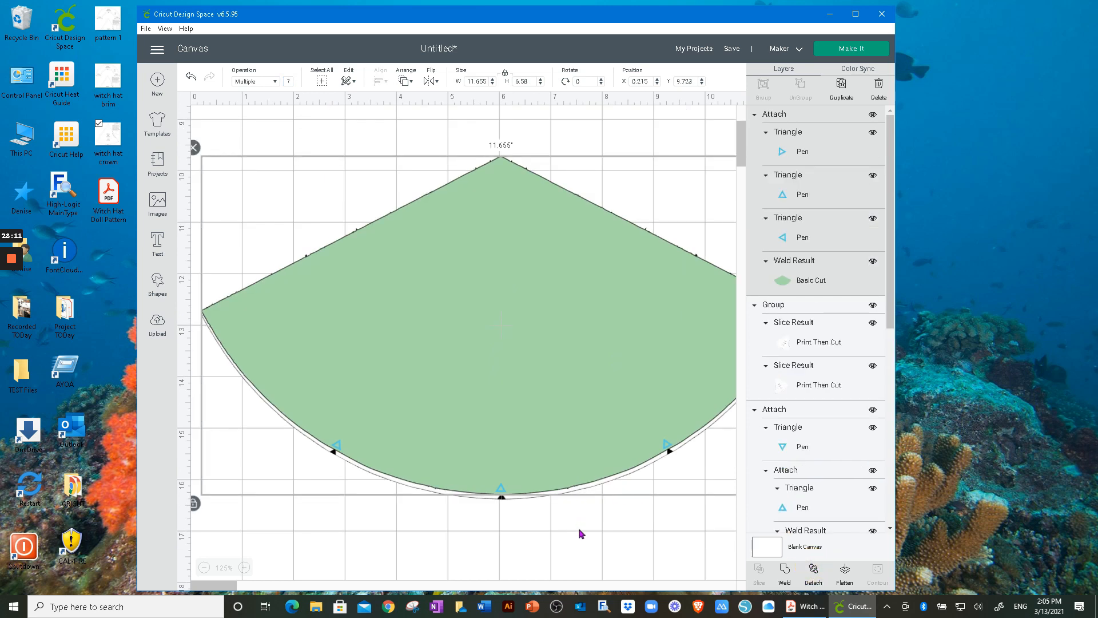
left_click(595, 547)
Step: Move the attached green crown to about X 0.021", Y 8.556", and hide the original printed crown pattern group
left_click_drag(541, 440, 525, 375)
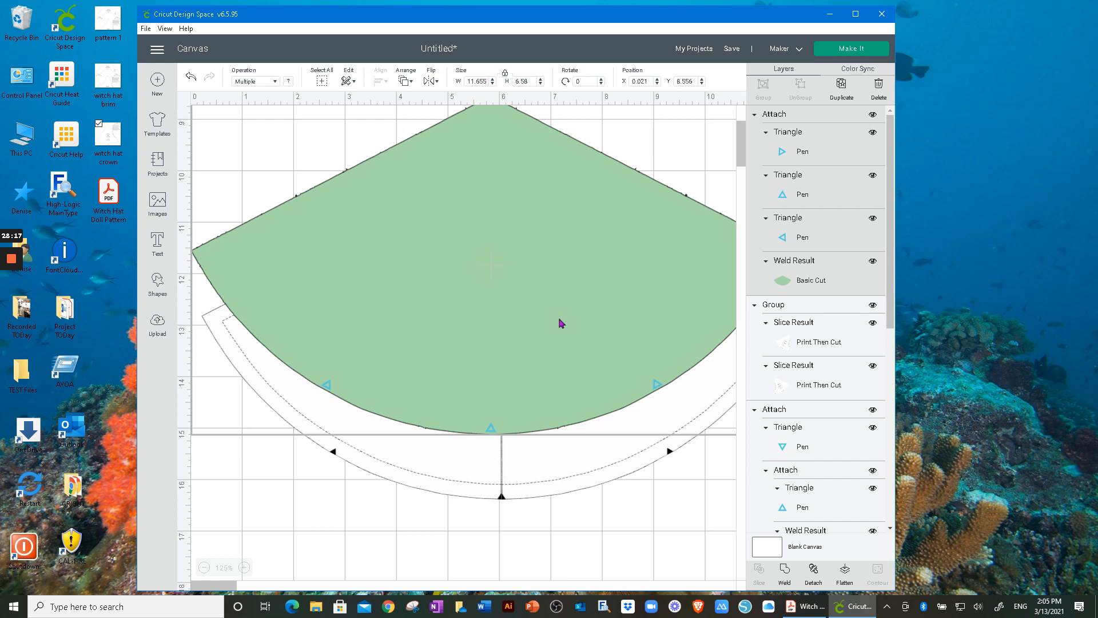
left_click(551, 481)
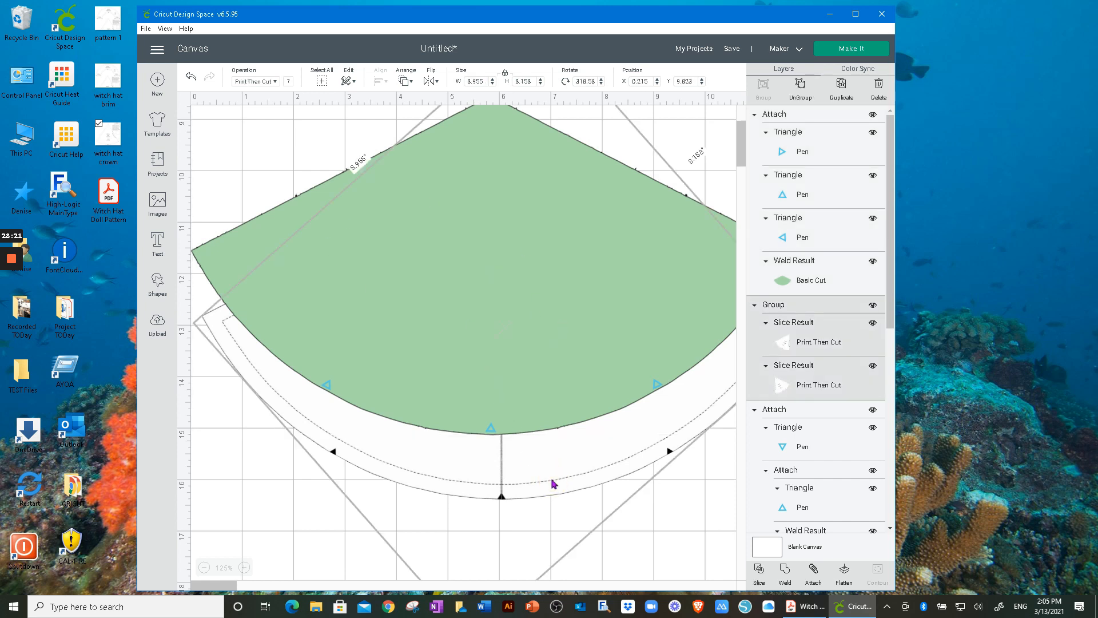
left_click(872, 306)
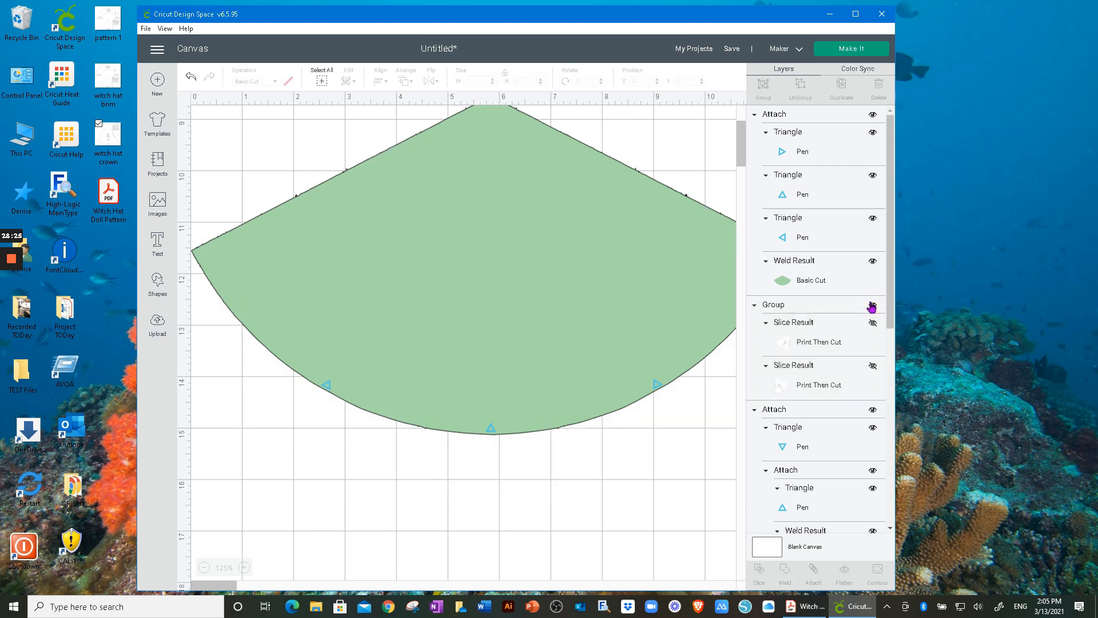
scroll(529, 422, "up", 10)
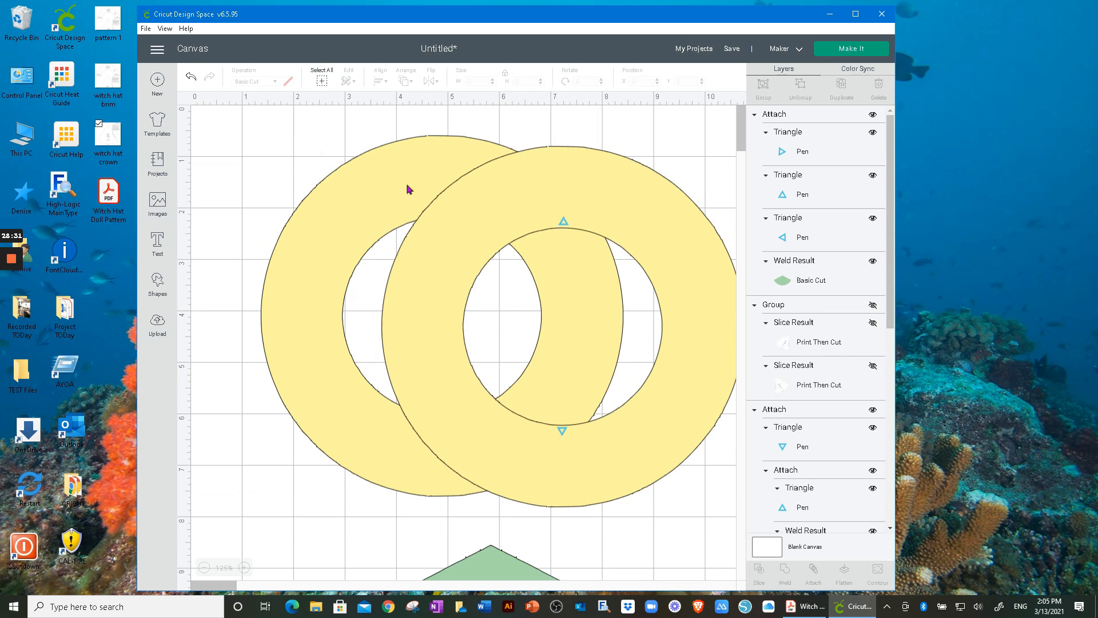
Step: Check the finished brim rings and crown, preview the cutting mats with the larger mat accepted, and return to the canvas
scroll(497, 409, "down", 2)
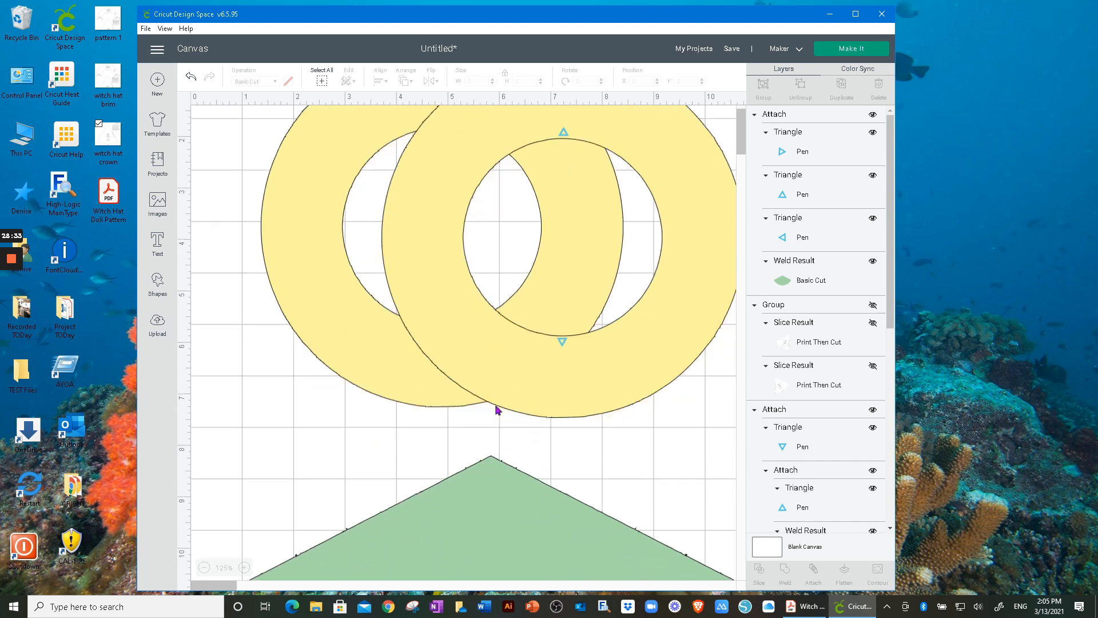
scroll(497, 410, "down", 9)
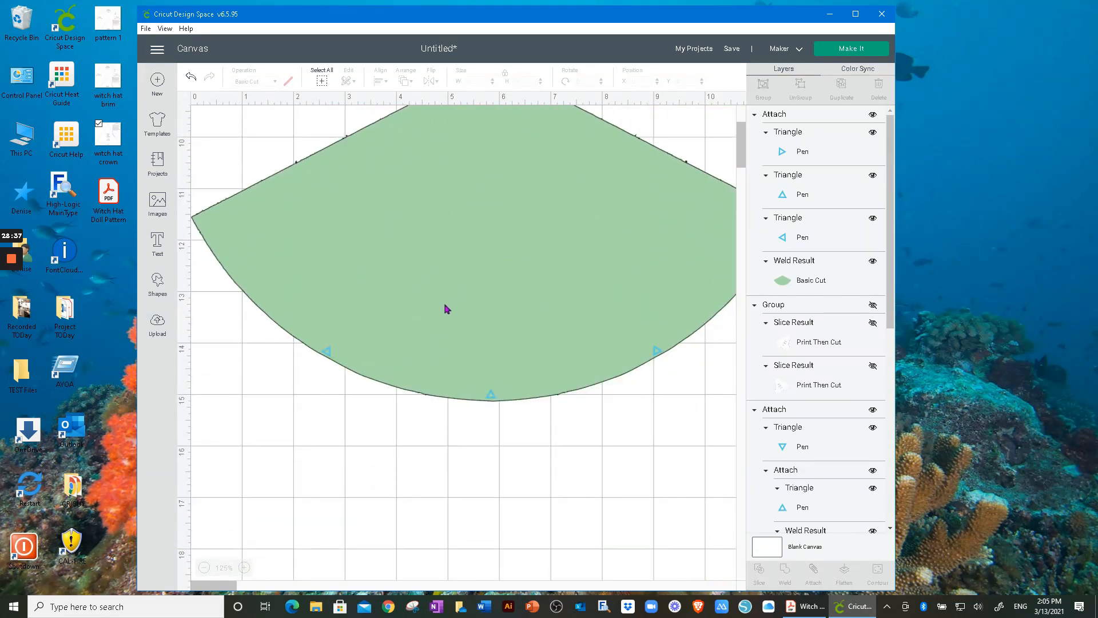
scroll(473, 441, "up", 9)
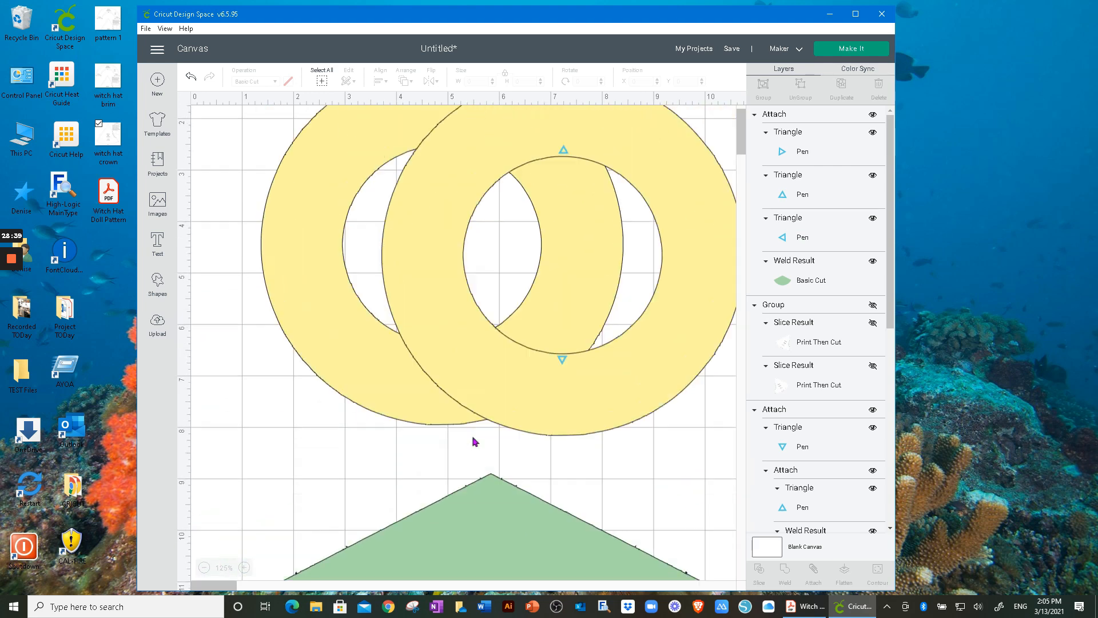
scroll(474, 441, "up", 2)
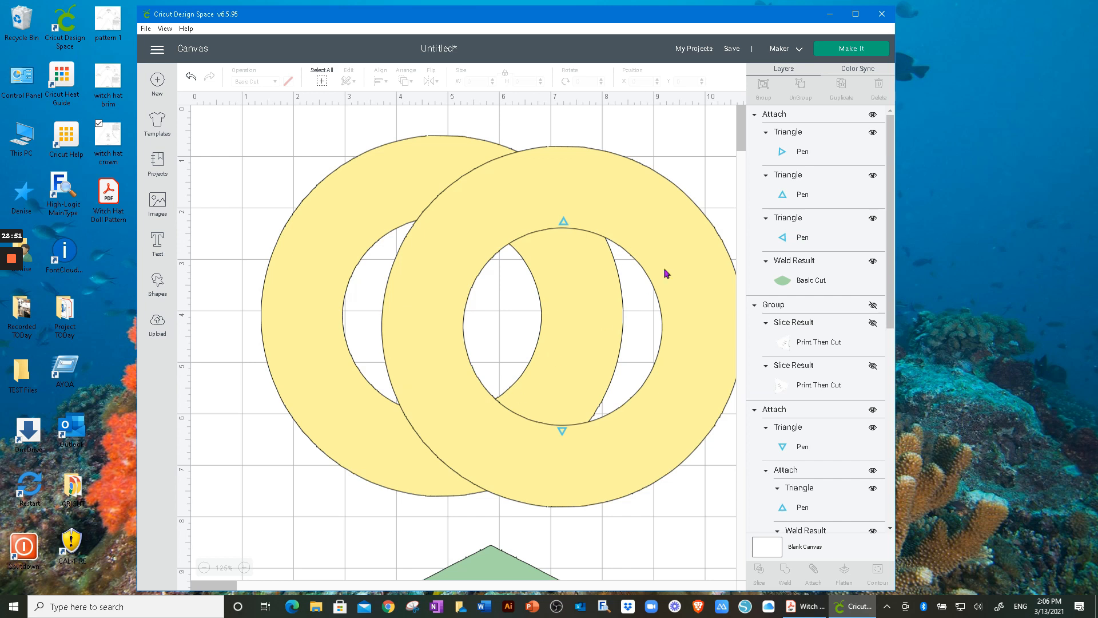
left_click(834, 51)
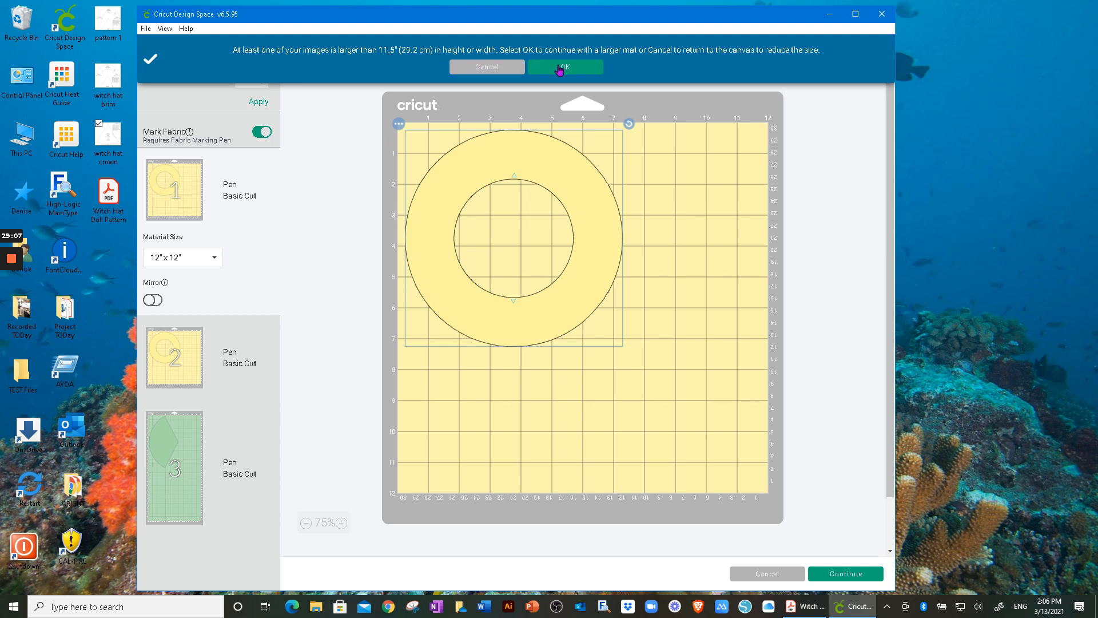
left_click(577, 70)
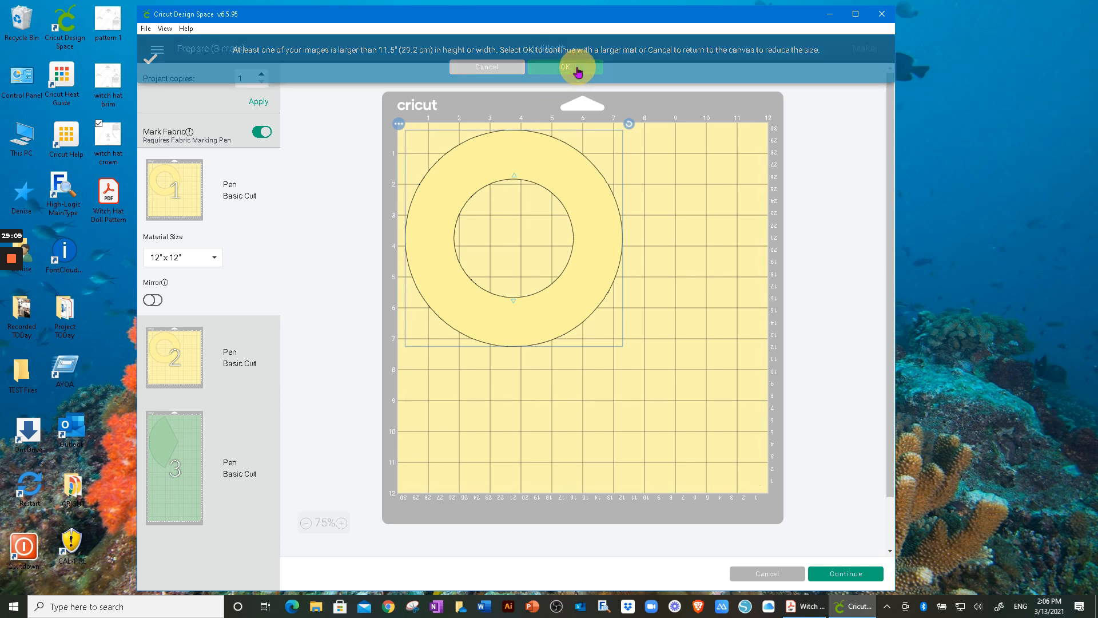
left_click(767, 574)
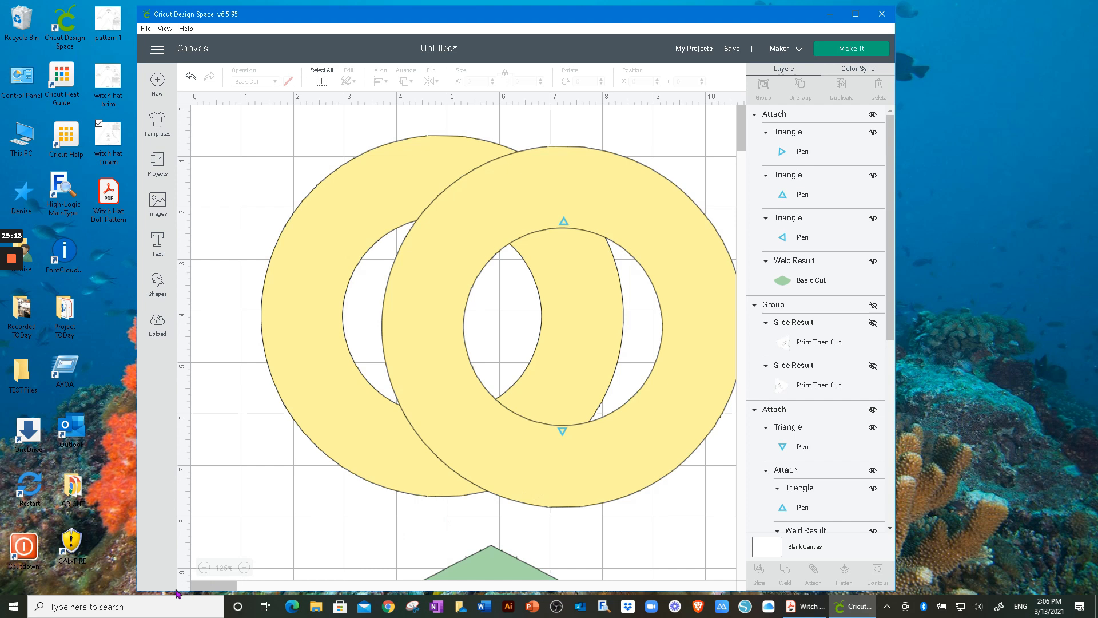
Step: Rotate the attached green crown piece to about 88.9° so that it stands lengthwise
left_click(204, 566)
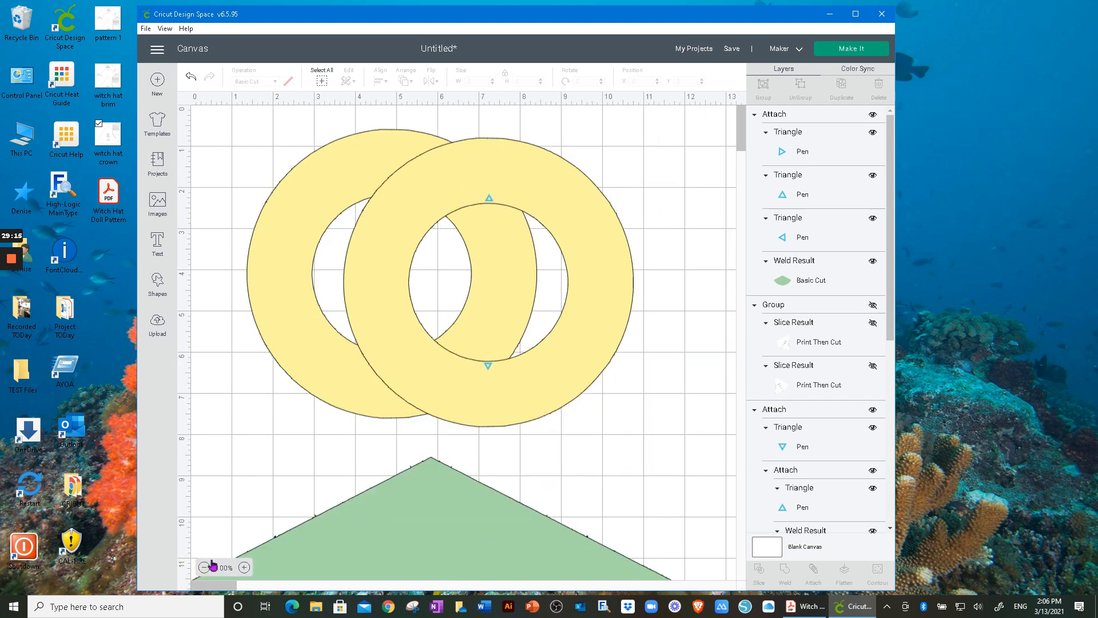
mouse_move(739, 123)
left_mouse_down()
mouse_move(738, 139)
mouse_move(736, 128)
left_mouse_up()
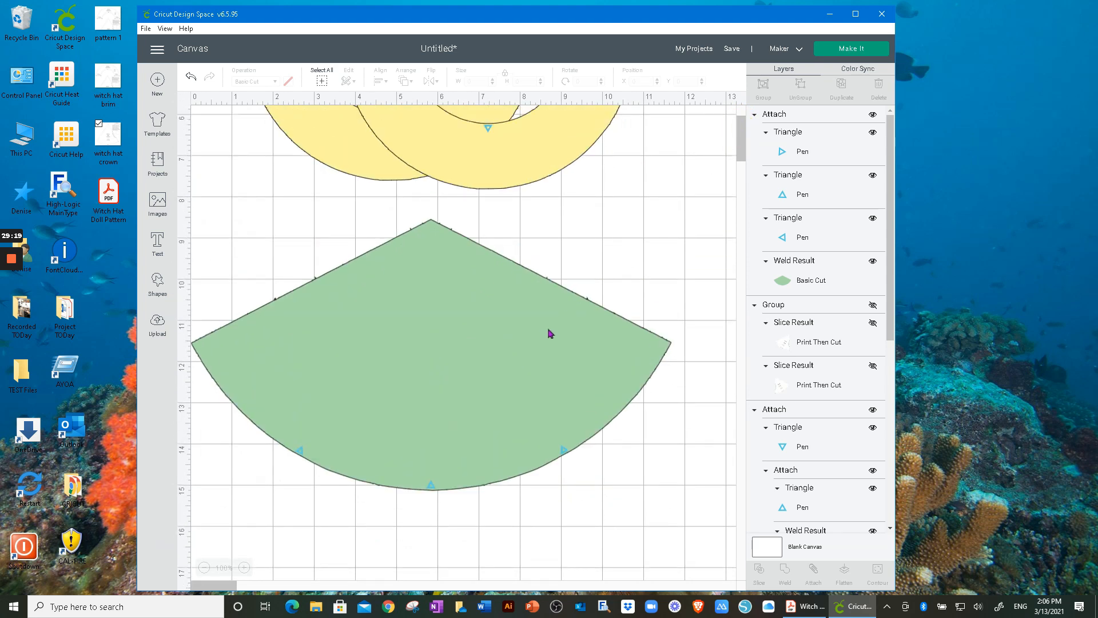
left_click(519, 357)
left_click_drag(679, 213, 542, 541)
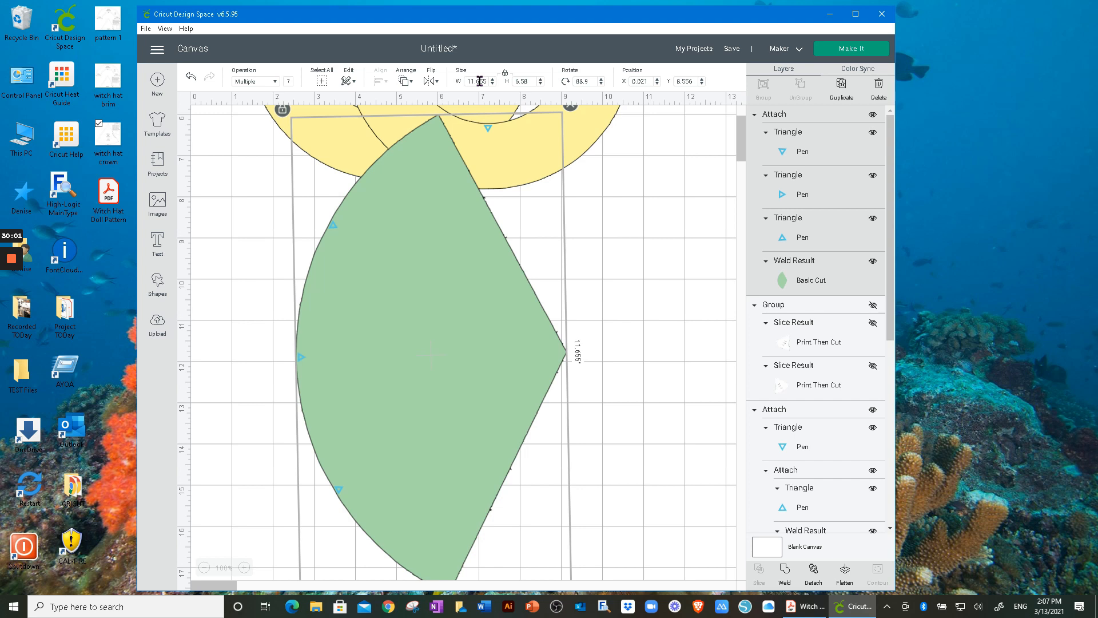
Step: Preview the mats again with the rotated crown, accept the larger mat, and cancel back out of the preparation
left_click(834, 49)
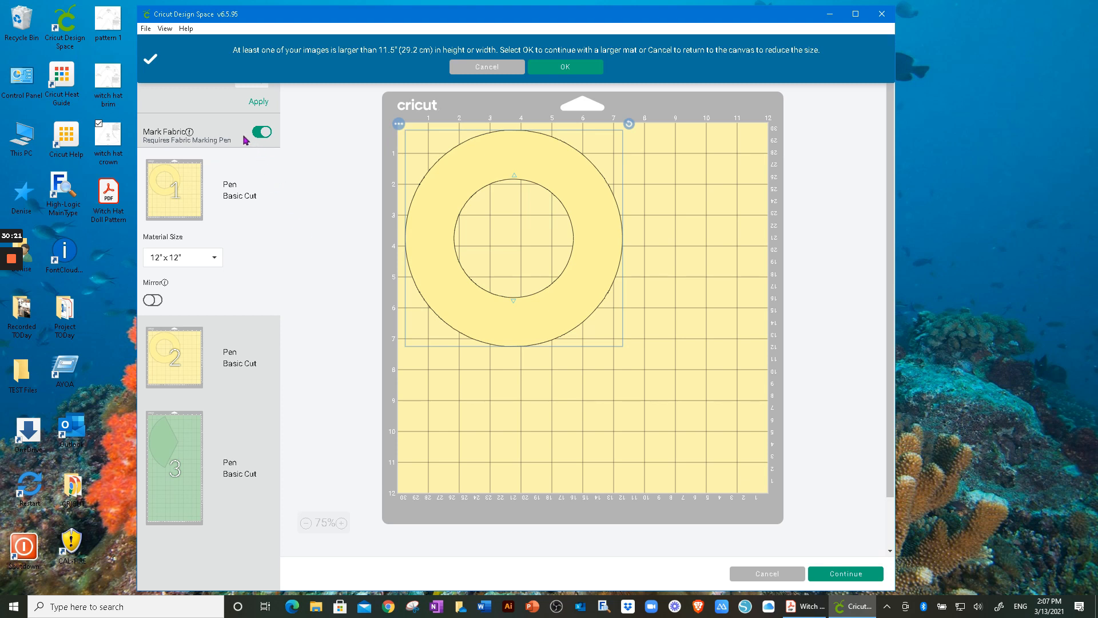
left_click(566, 67)
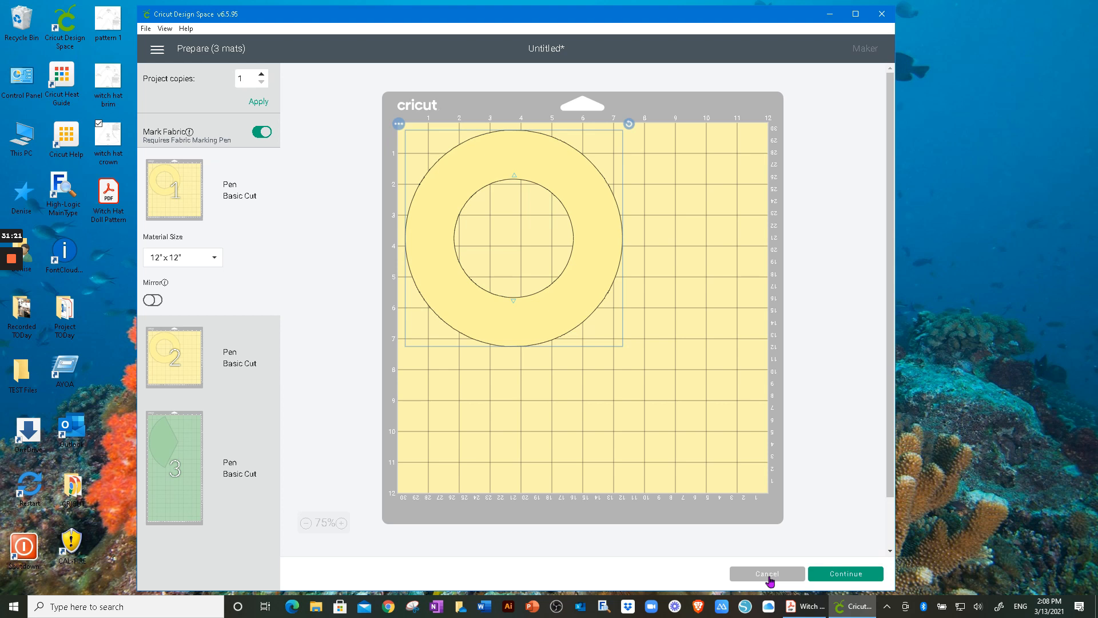
left_click(768, 579)
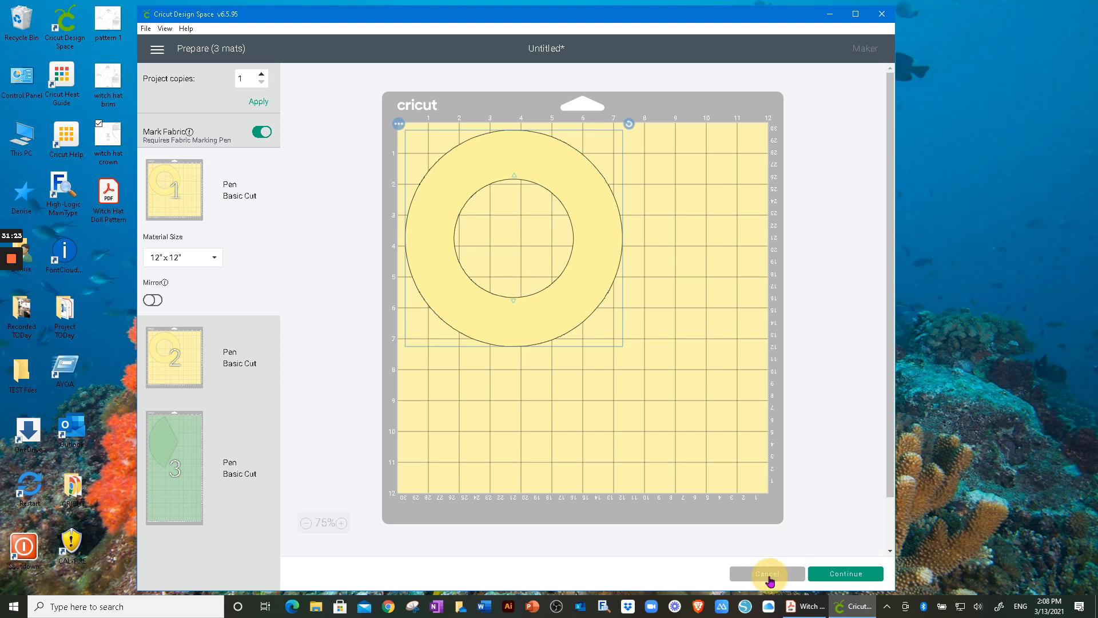